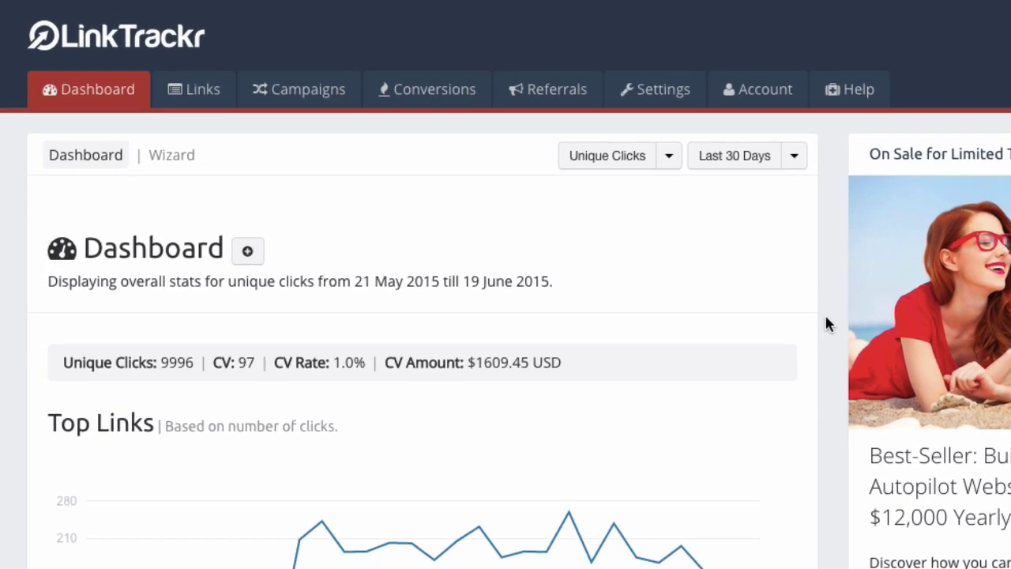
- Review the Top Links chart and its table of clicks and conversions on the dashboard
{"action": "scroll", "coordinate": [835, 326], "scroll_direction": "down", "scroll_amount": 1}
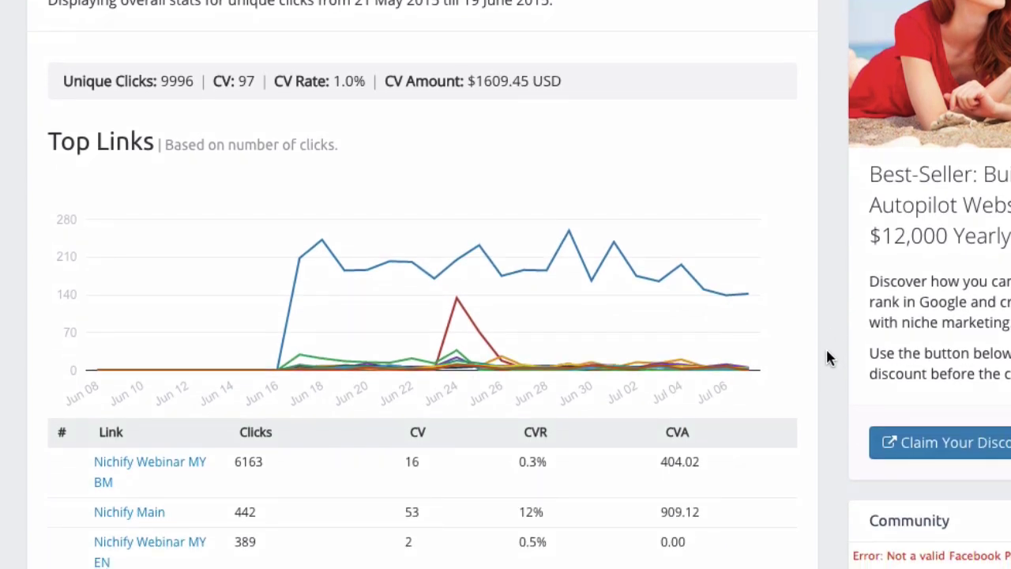
{"action": "scroll", "coordinate": [827, 369], "scroll_direction": "down", "scroll_amount": 5}
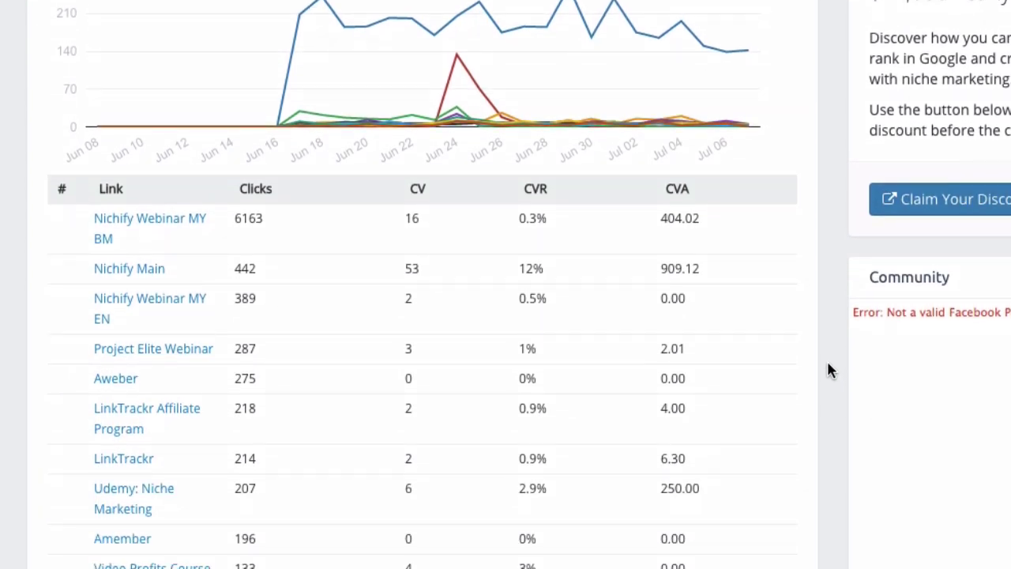
{"action": "scroll", "coordinate": [828, 370], "scroll_direction": "up", "scroll_amount": 4}
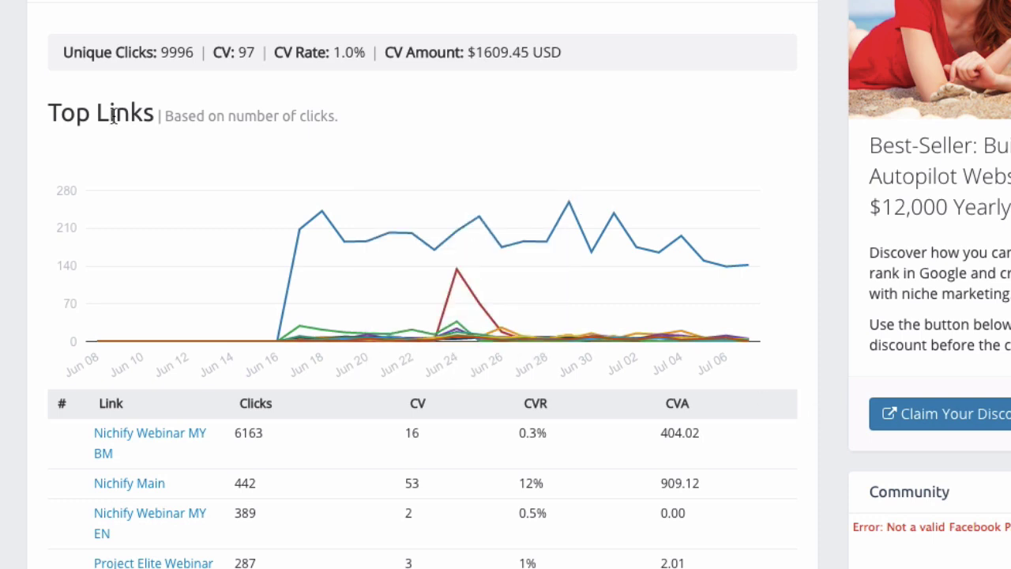
{"action": "scroll", "coordinate": [8, 260], "scroll_direction": "down", "scroll_amount": 2}
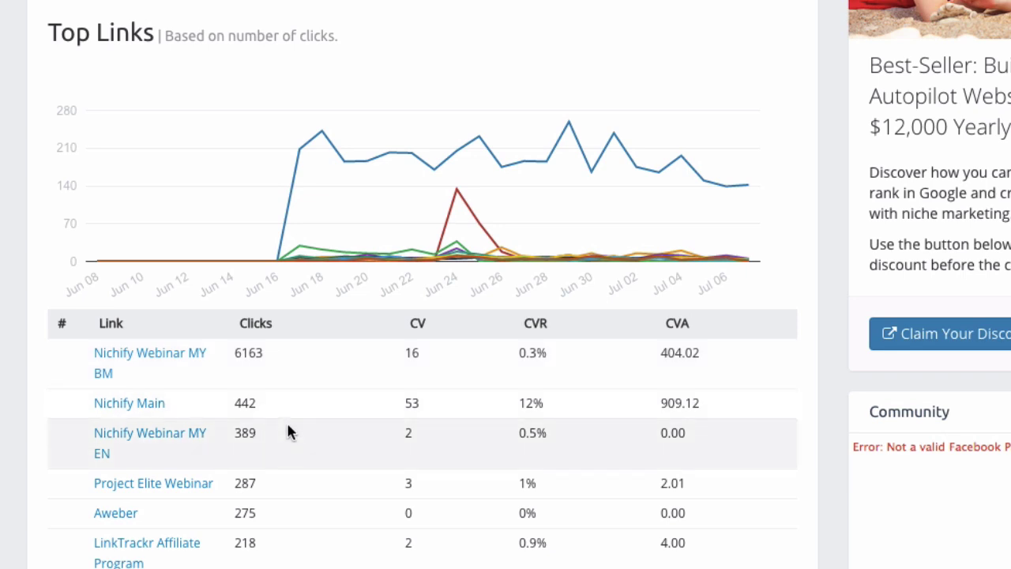
{"action": "scroll", "coordinate": [286, 421], "scroll_direction": "down", "scroll_amount": 2}
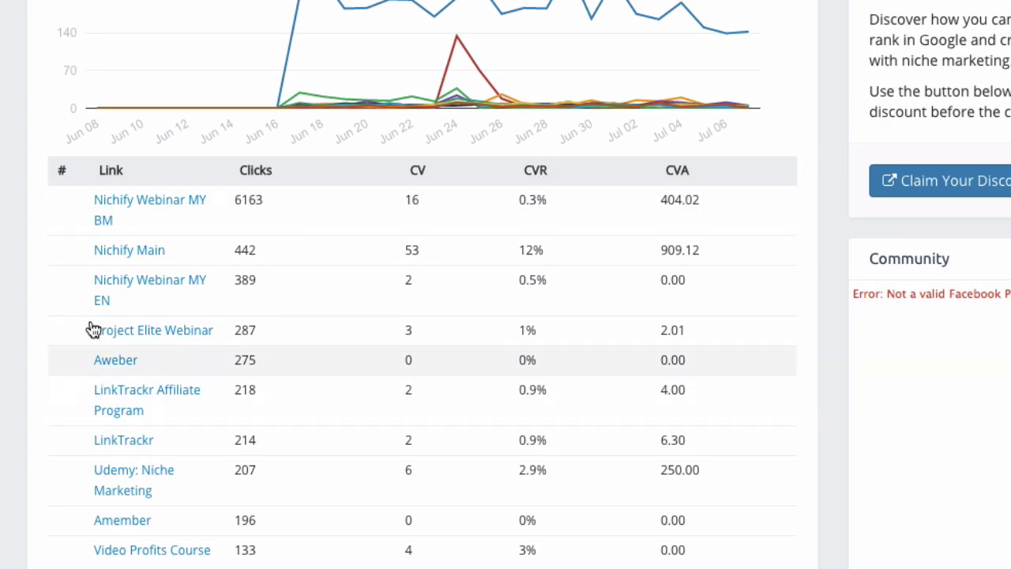
- Look through the dashboard's Top Conversions, Top Countries and referrer sections, and return to the overall stats summary
{"action": "scroll", "coordinate": [11, 466], "scroll_direction": "down", "scroll_amount": 6}
{"action": "scroll", "coordinate": [11, 466], "scroll_direction": "down", "scroll_amount": 12}
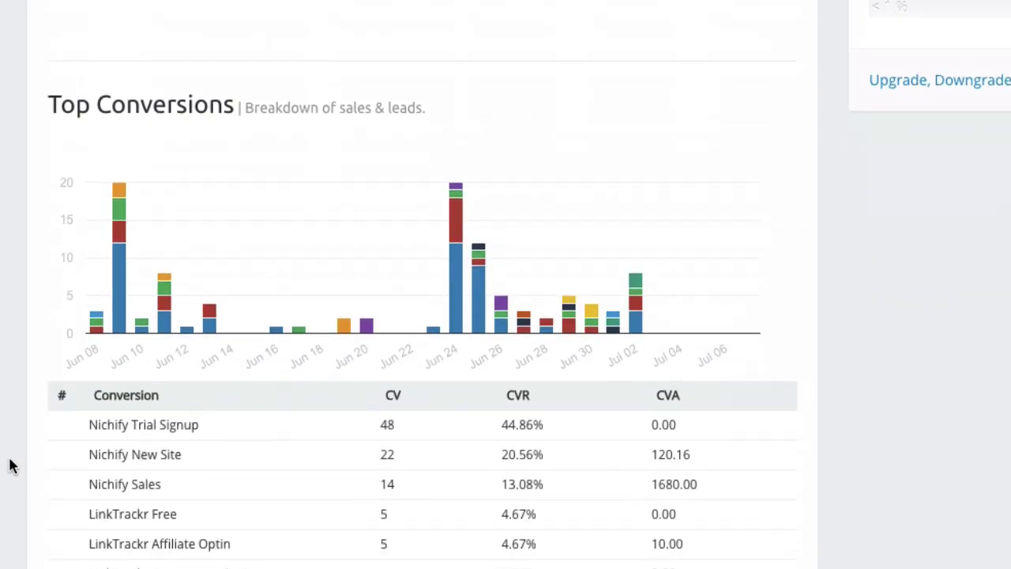
{"action": "scroll", "coordinate": [11, 466], "scroll_direction": "down", "scroll_amount": 20}
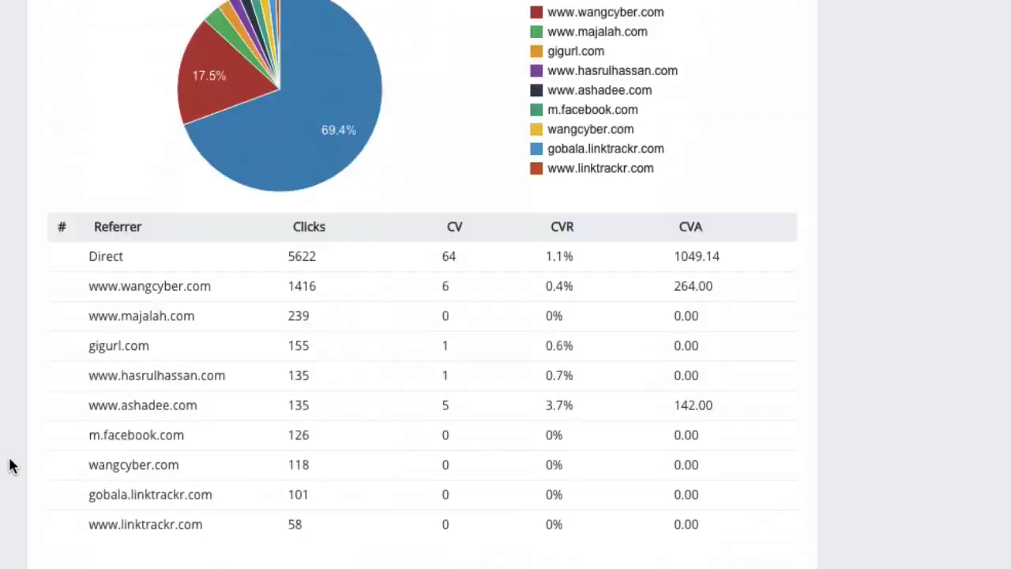
{"action": "scroll", "coordinate": [11, 466], "scroll_direction": "up", "scroll_amount": 20}
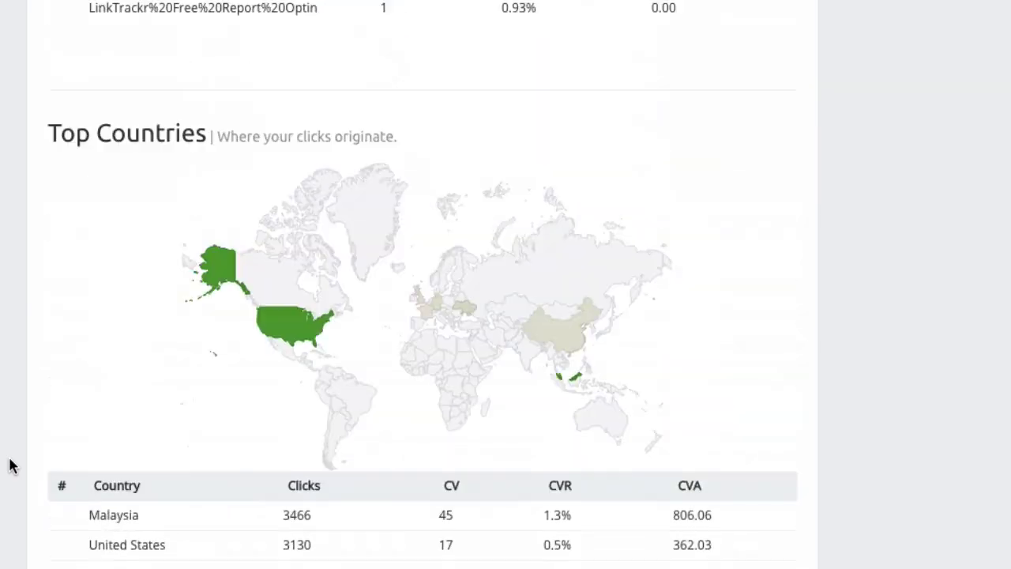
{"action": "scroll", "coordinate": [12, 466], "scroll_direction": "up", "scroll_amount": 8}
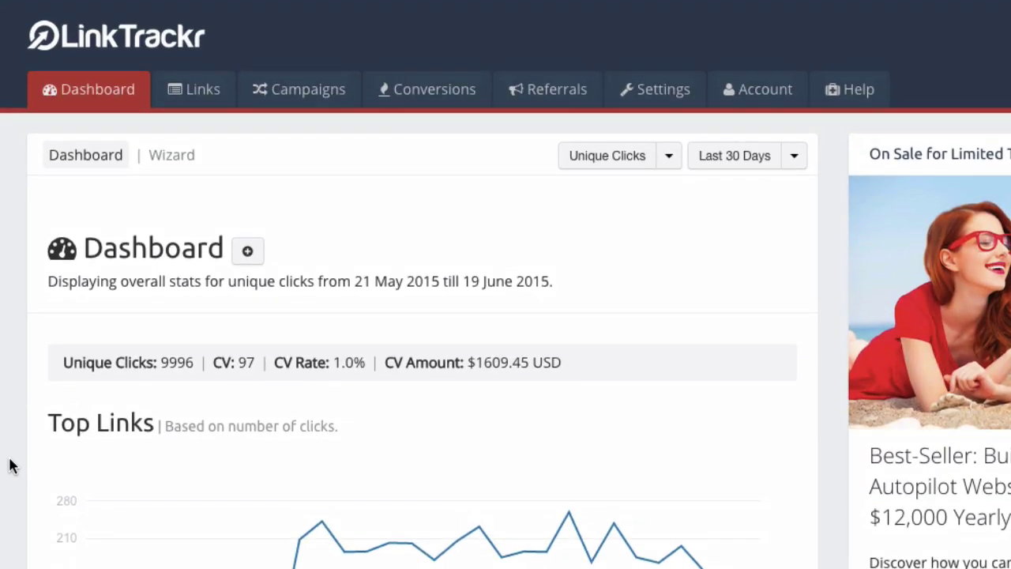
{"action": "scroll", "coordinate": [11, 466], "scroll_direction": "down", "scroll_amount": 3}
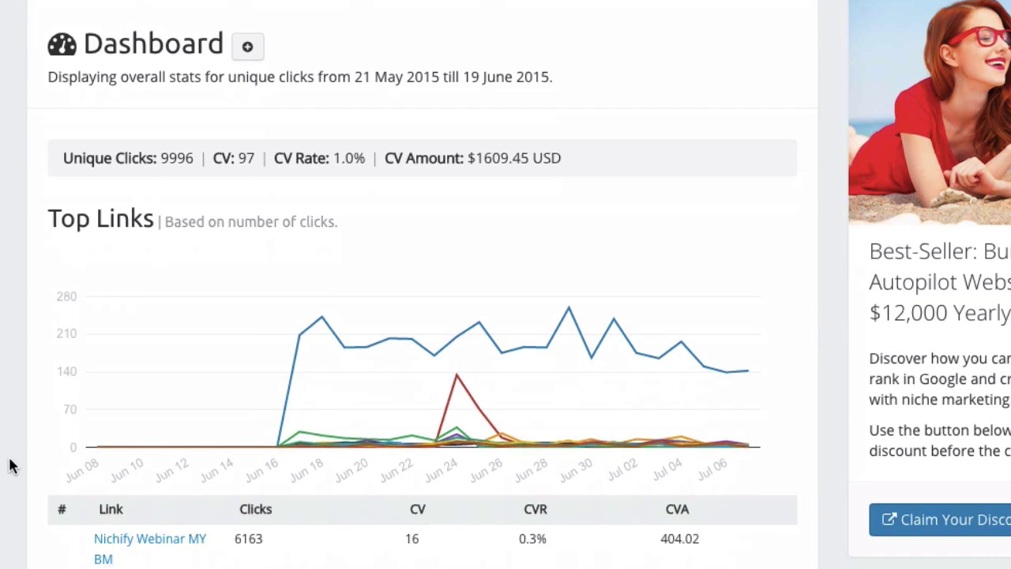
{"action": "scroll", "coordinate": [11, 466], "scroll_direction": "up", "scroll_amount": 3}
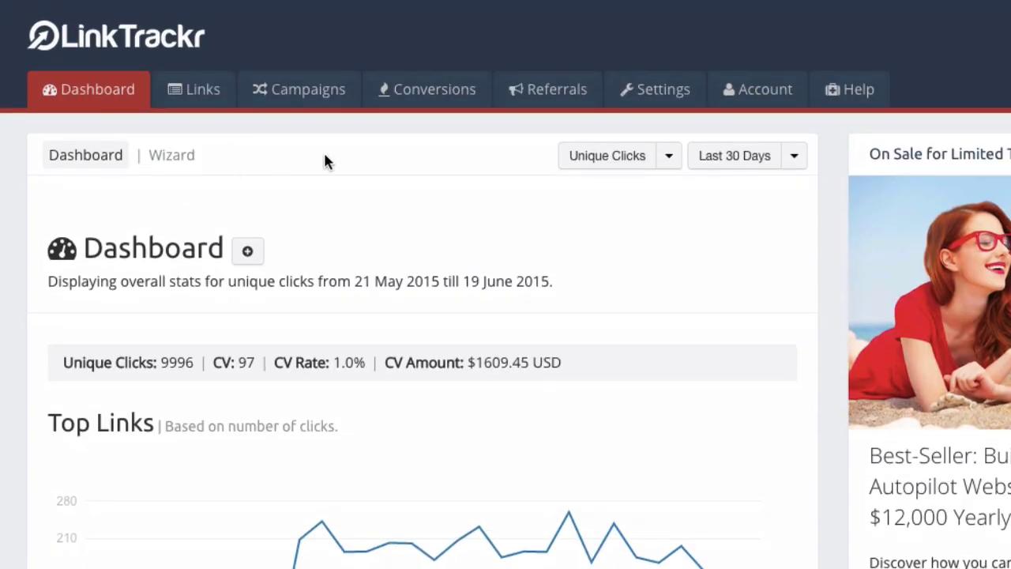
- Open the stats of the Video Profits Course link from the list of all links
{"action": "left_click", "coordinate": [203, 92]}
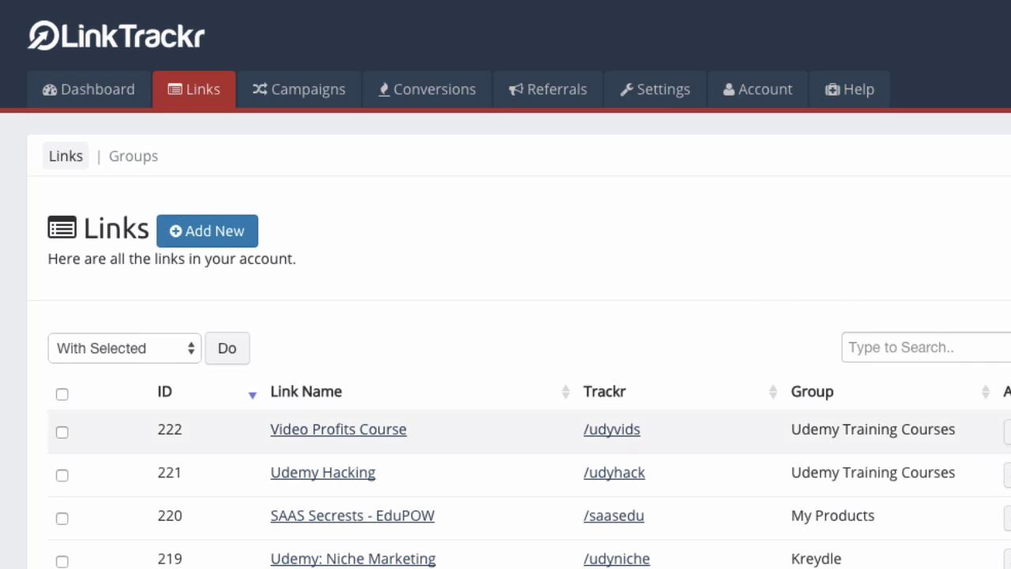
{"action": "left_click", "coordinate": [338, 428]}
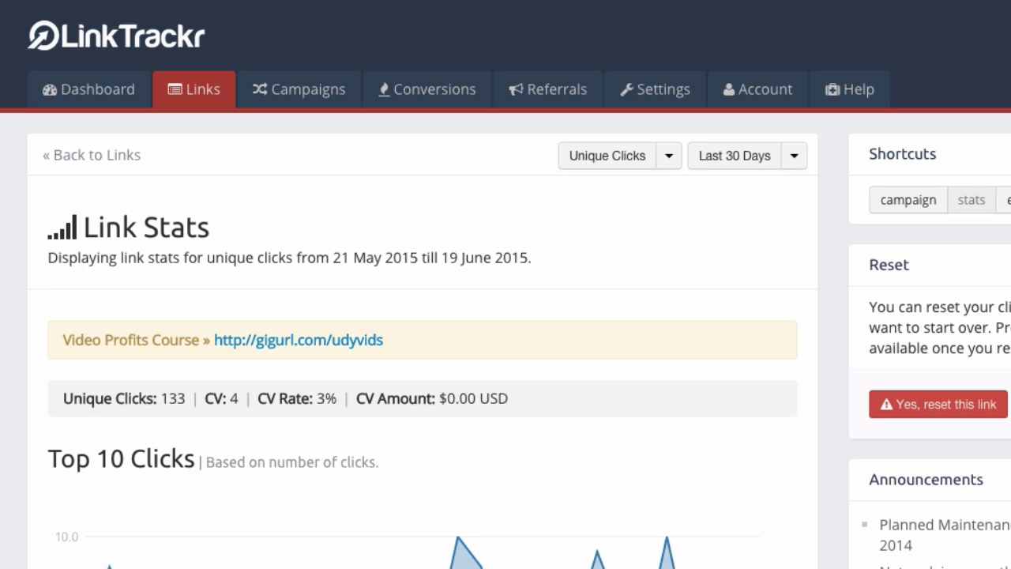
{"action": "scroll", "coordinate": [339, 355], "scroll_direction": "down", "scroll_amount": 15}
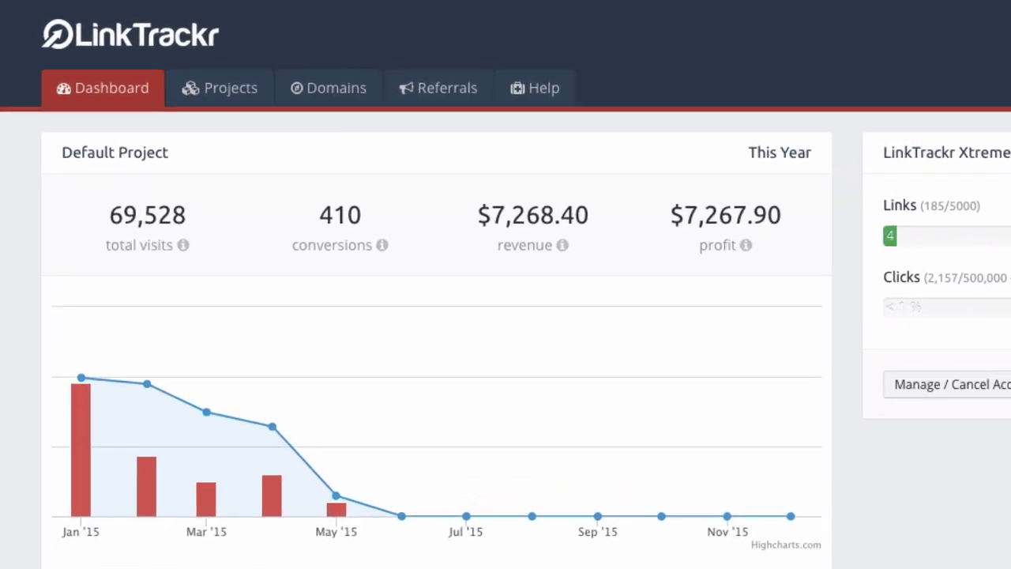
- Examine the yearly summaries of the Default Project and Udemy Courses on the project-based dashboard
{"action": "mouse_move", "coordinate": [337, 509]}
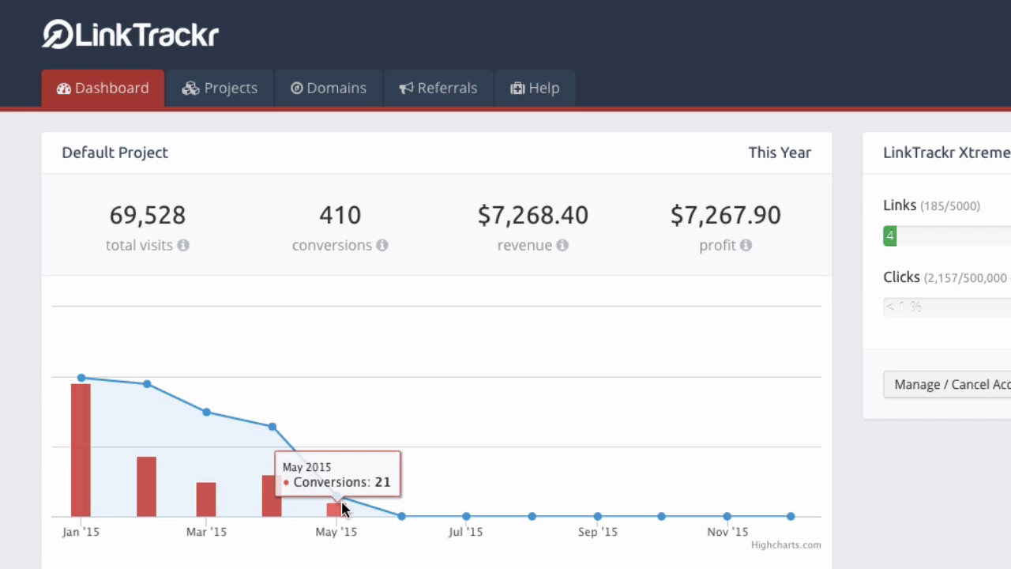
{"action": "scroll", "coordinate": [7, 559], "scroll_direction": "down", "scroll_amount": 3}
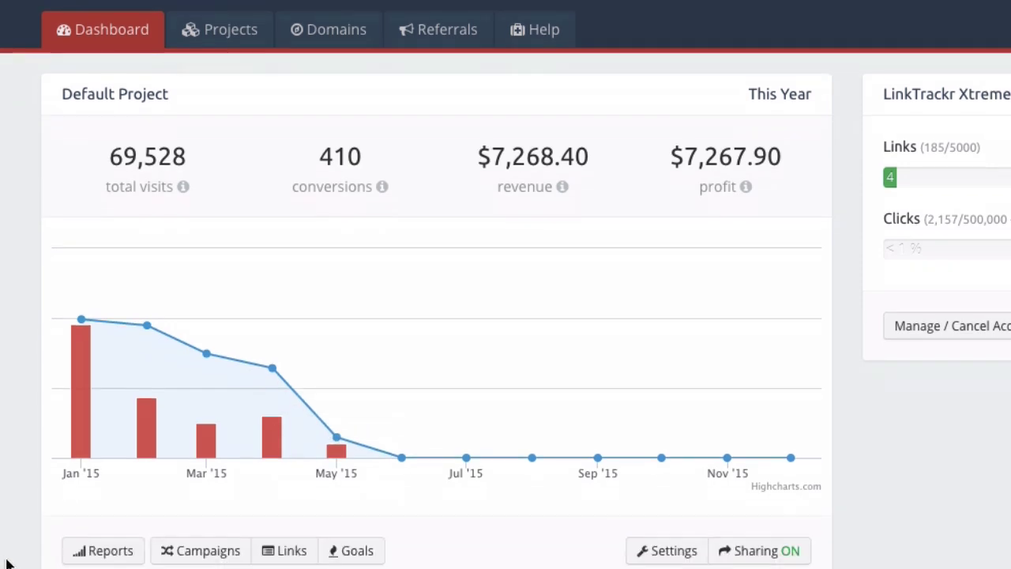
{"action": "scroll", "coordinate": [6, 562], "scroll_direction": "up", "scroll_amount": 2}
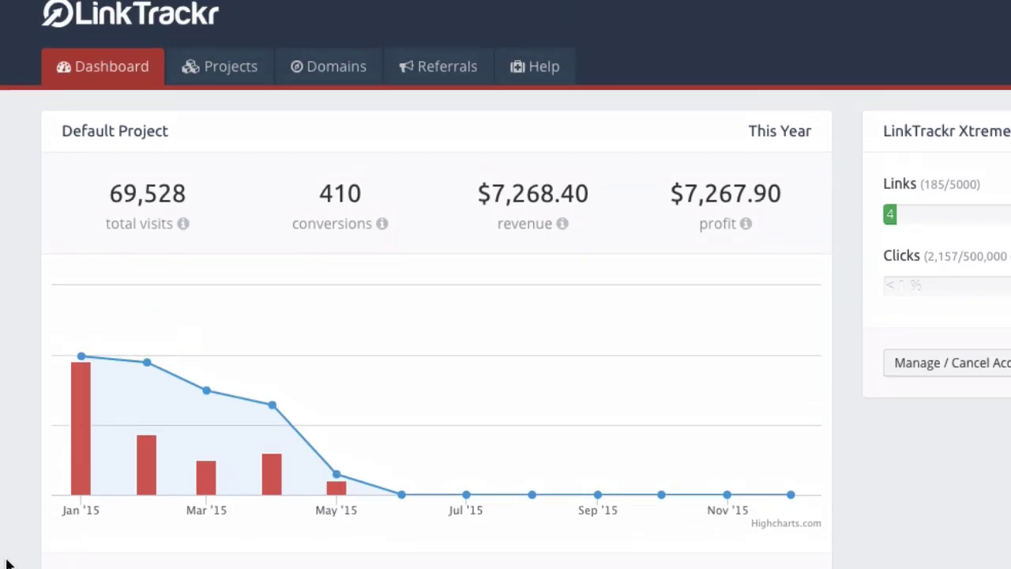
{"action": "scroll", "coordinate": [7, 563], "scroll_direction": "down", "scroll_amount": 1}
{"action": "scroll", "coordinate": [6, 563], "scroll_direction": "down", "scroll_amount": 2}
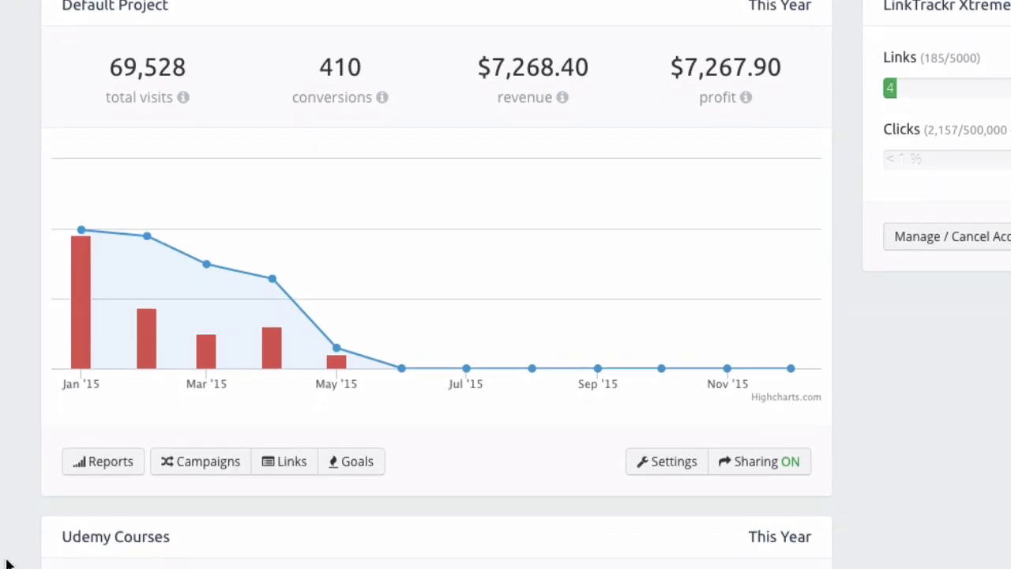
{"action": "scroll", "coordinate": [6, 563], "scroll_direction": "down", "scroll_amount": 2}
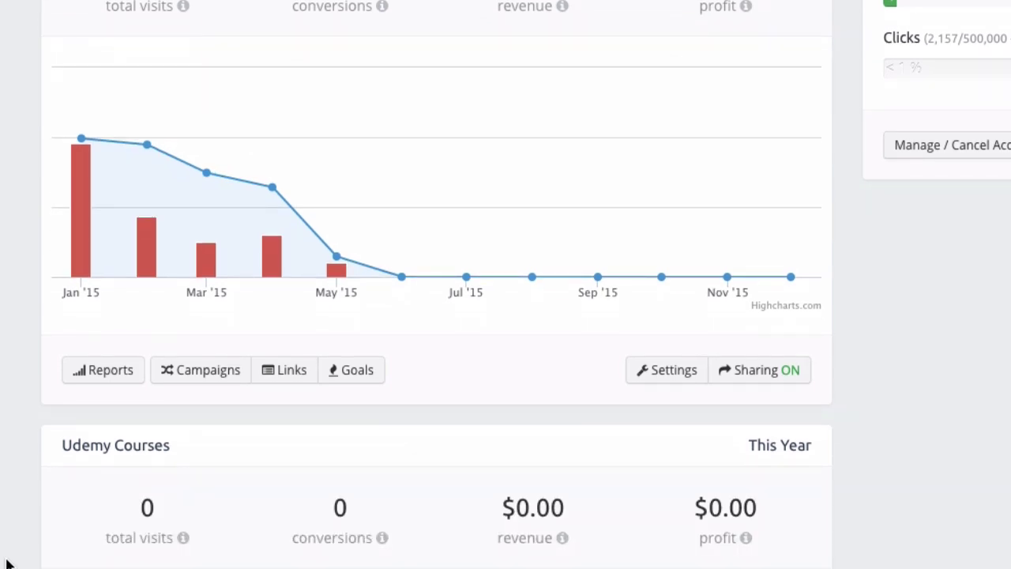
{"action": "scroll", "coordinate": [6, 562], "scroll_direction": "down", "scroll_amount": 5}
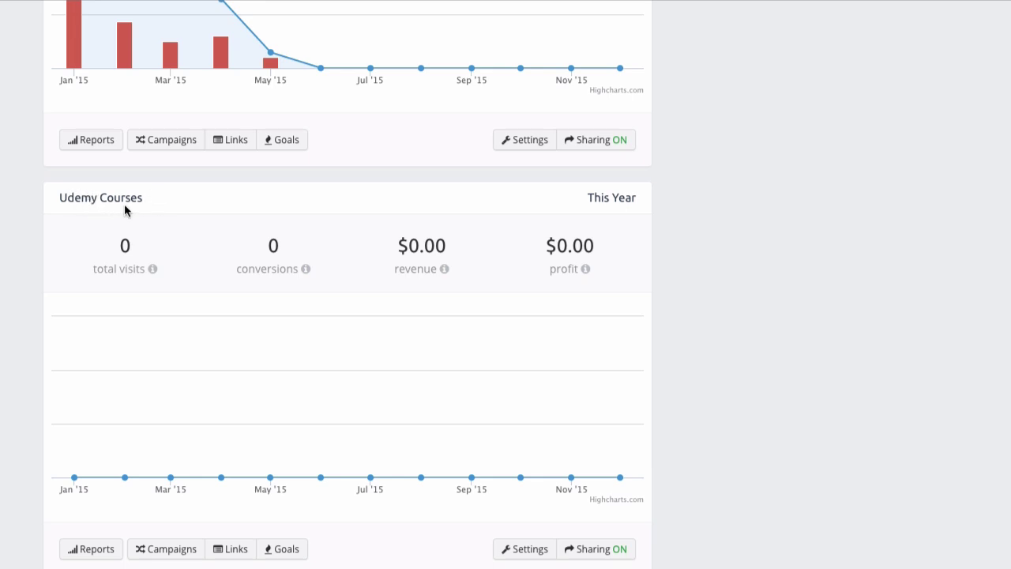
{"action": "scroll", "coordinate": [347, 316], "scroll_direction": "up", "scroll_amount": 5}
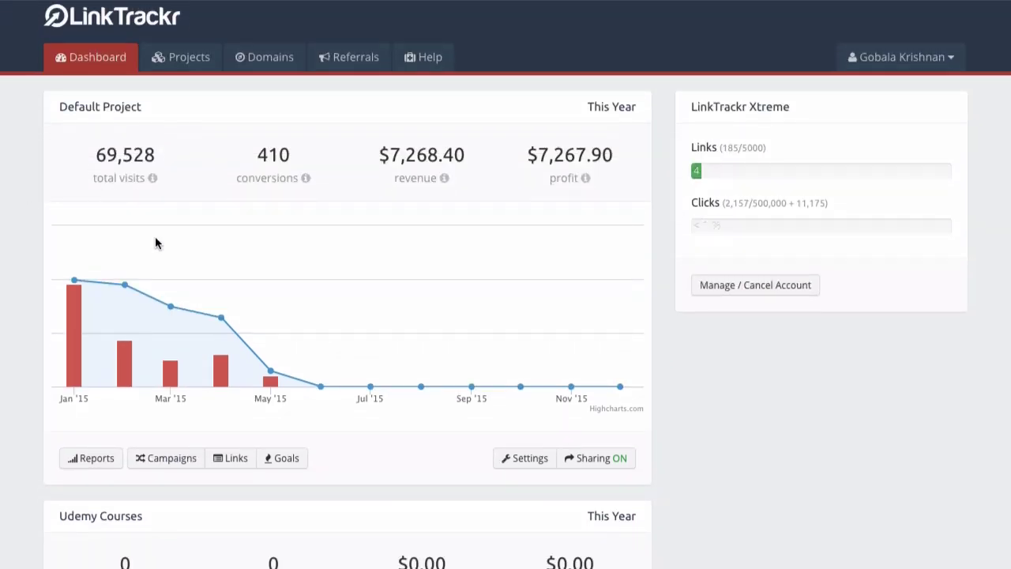
- Compare the Default Project and Udemy Courses cards, including the Default Project's shortcuts to reports, campaigns, links and goals
{"action": "mouse_move", "coordinate": [171, 304]}
{"action": "scroll", "coordinate": [506, 284], "scroll_direction": "down", "scroll_amount": 3}
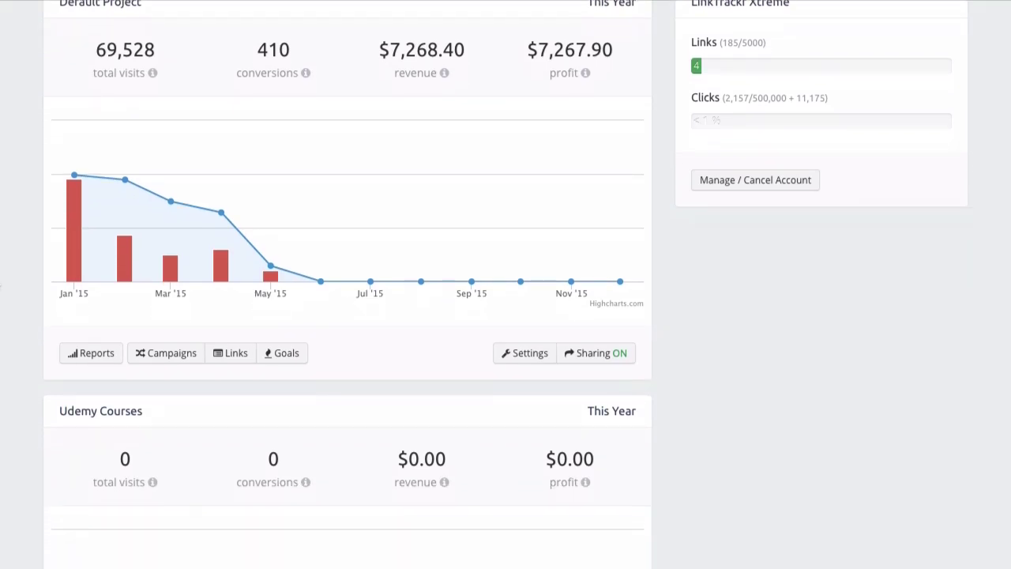
{"action": "left_click", "coordinate": [233, 360]}
{"action": "scroll", "coordinate": [321, 359], "scroll_direction": "down", "scroll_amount": 1}
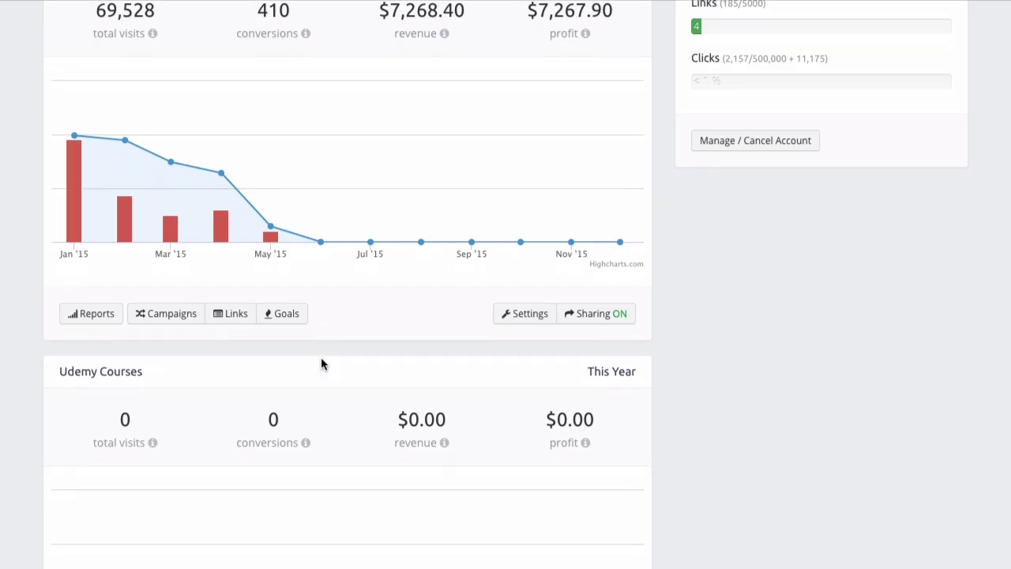
{"action": "scroll", "coordinate": [321, 363], "scroll_direction": "up", "scroll_amount": 3}
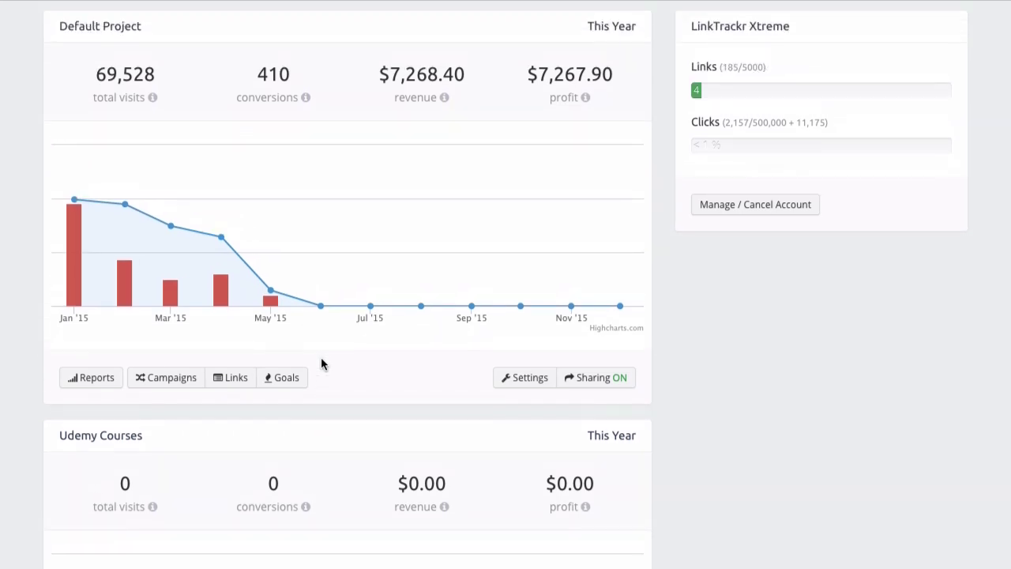
{"action": "scroll", "coordinate": [321, 363], "scroll_direction": "up", "scroll_amount": 1}
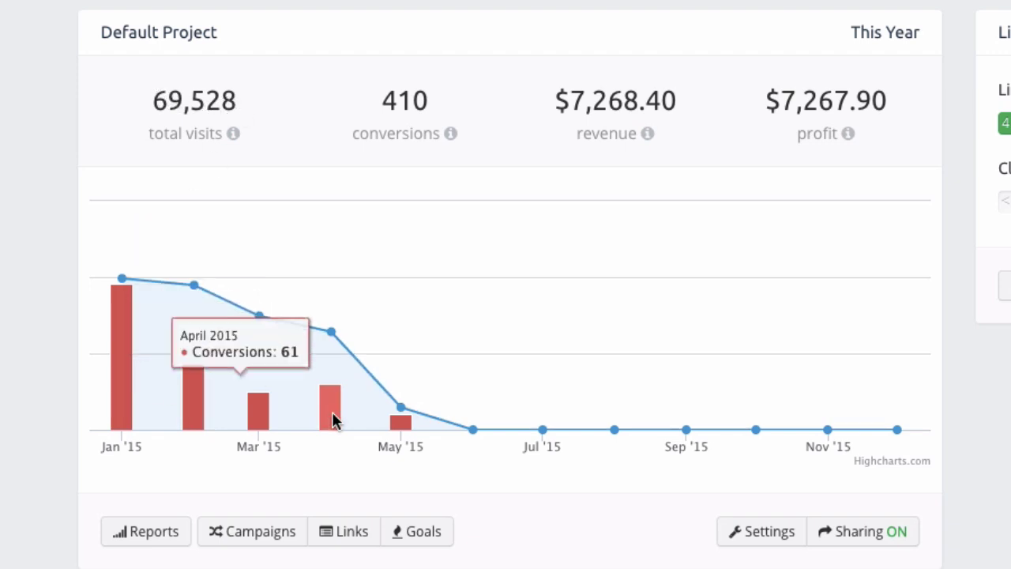
- Inspect the Default Project's reporting period, profit figure and monthly conversions chart
{"action": "left_click_drag", "start_coordinate": [922, 33], "coordinate": [848, 30]}
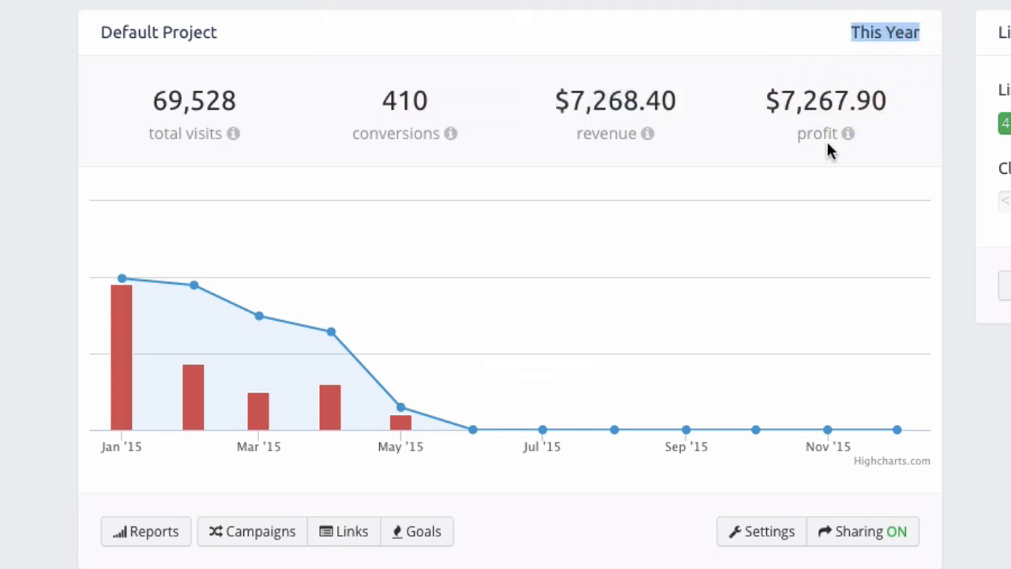
{"action": "mouse_move", "coordinate": [849, 146]}
{"action": "left_click_drag", "start_coordinate": [785, 101], "coordinate": [886, 102]}
{"action": "left_click", "coordinate": [751, 93]}
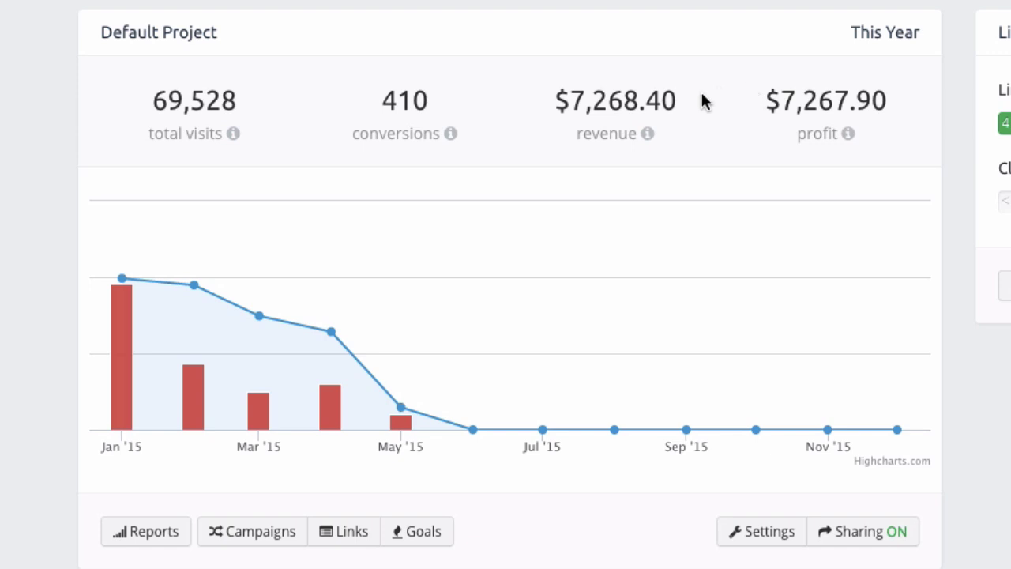
{"action": "scroll", "coordinate": [699, 99], "scroll_direction": "down", "scroll_amount": 2}
{"action": "mouse_move", "coordinate": [160, 326]}
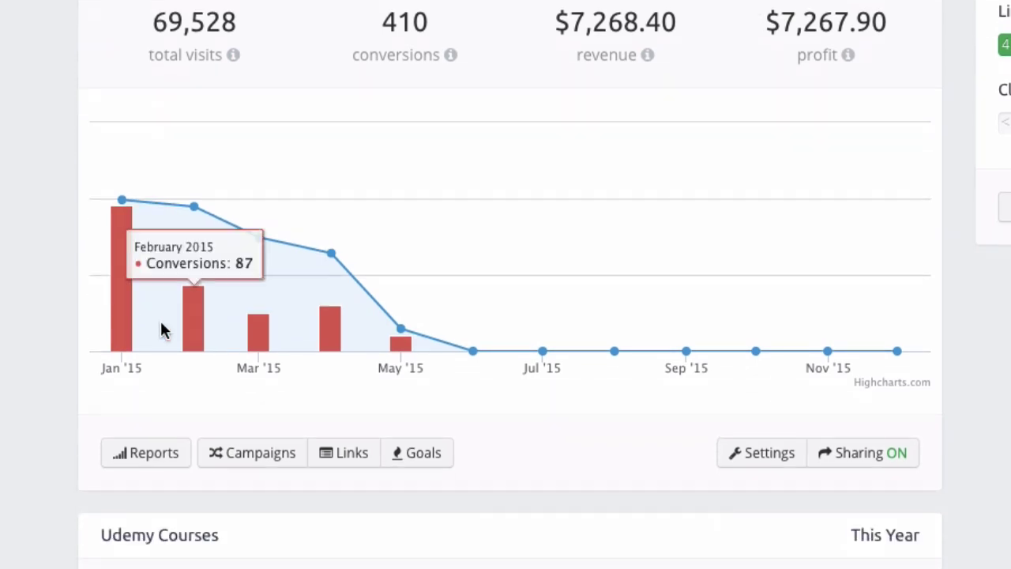
- Open the Default Project's reports and check the project name and summary on the Overview page
{"action": "left_click", "coordinate": [157, 464]}
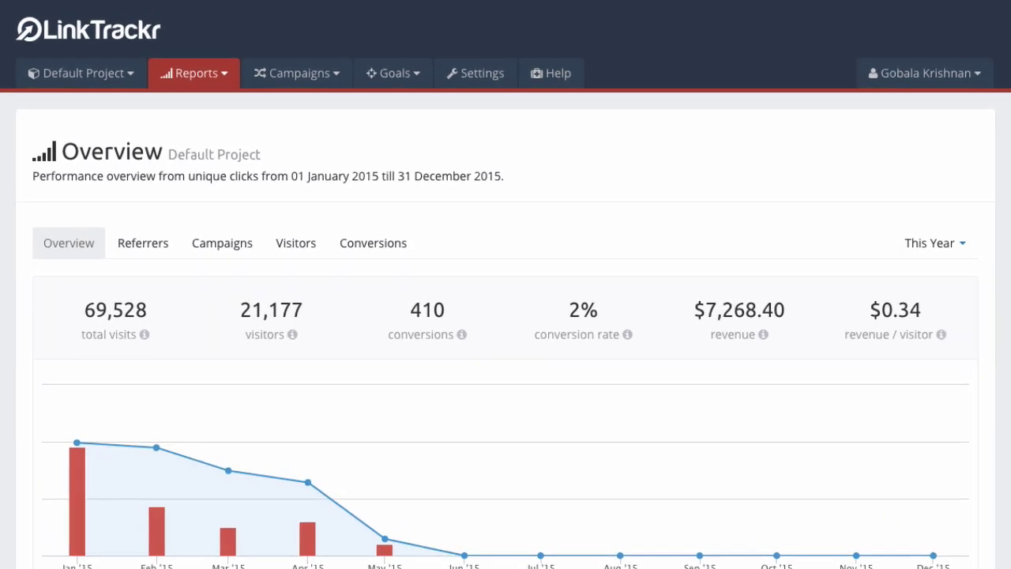
{"action": "scroll", "coordinate": [505, 316], "scroll_direction": "down", "scroll_amount": 3}
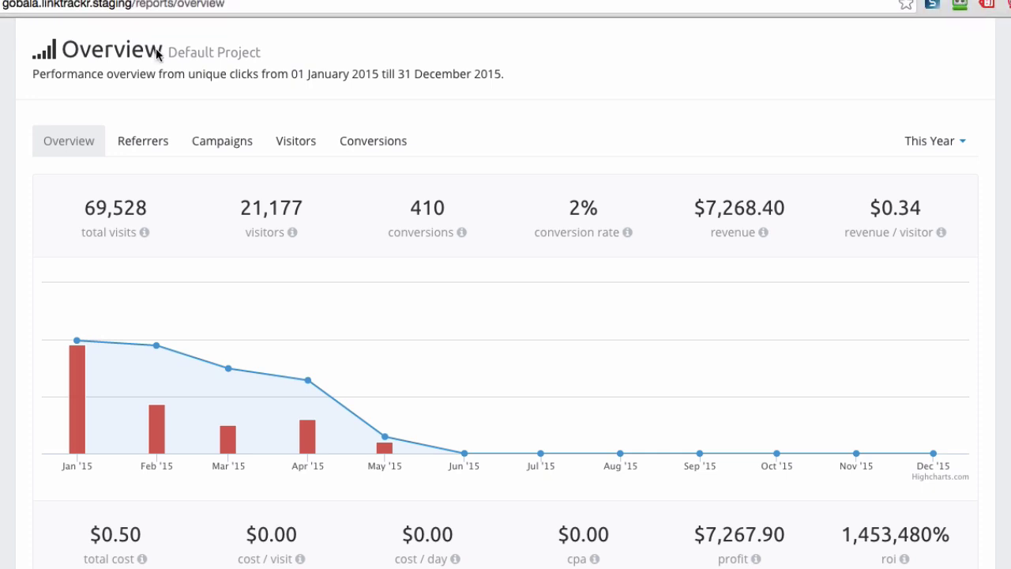
{"action": "left_click_drag", "start_coordinate": [169, 53], "coordinate": [263, 61]}
{"action": "scroll", "coordinate": [263, 60], "scroll_direction": "up", "scroll_amount": 2}
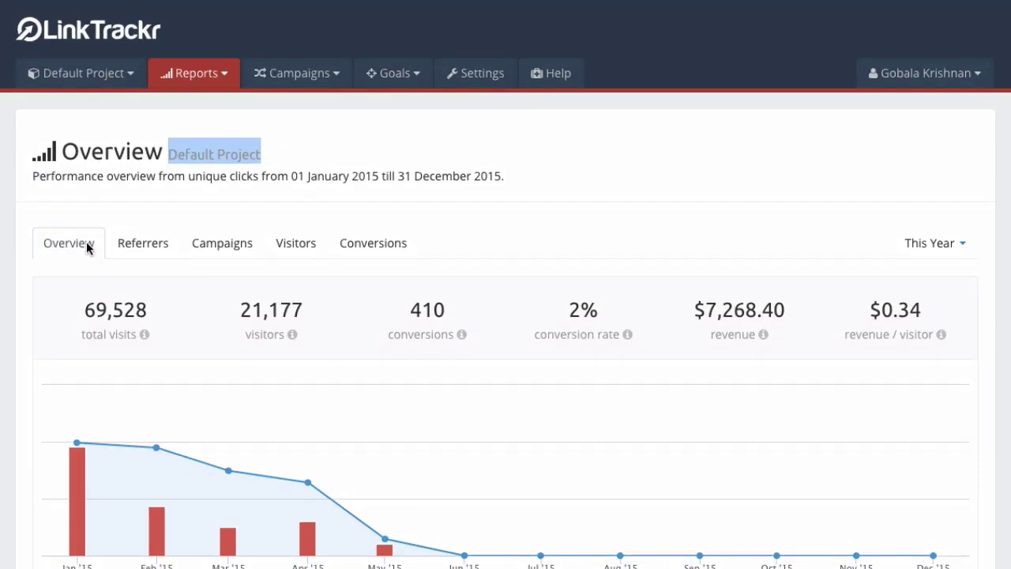
{"action": "left_click", "coordinate": [221, 172]}
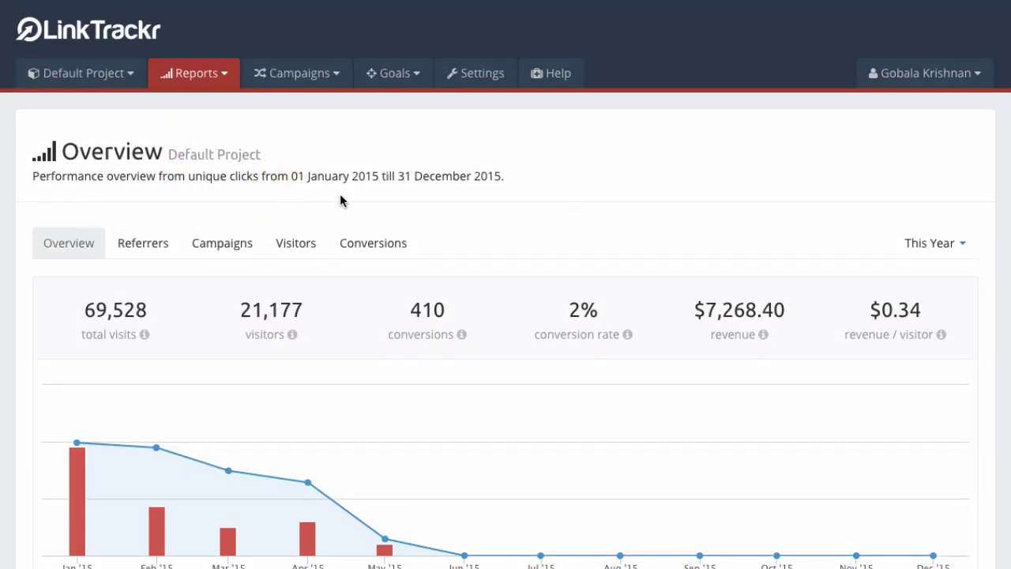
- Show the project switcher with the recent projects and the All Projects entry
{"action": "left_click", "coordinate": [133, 79]}
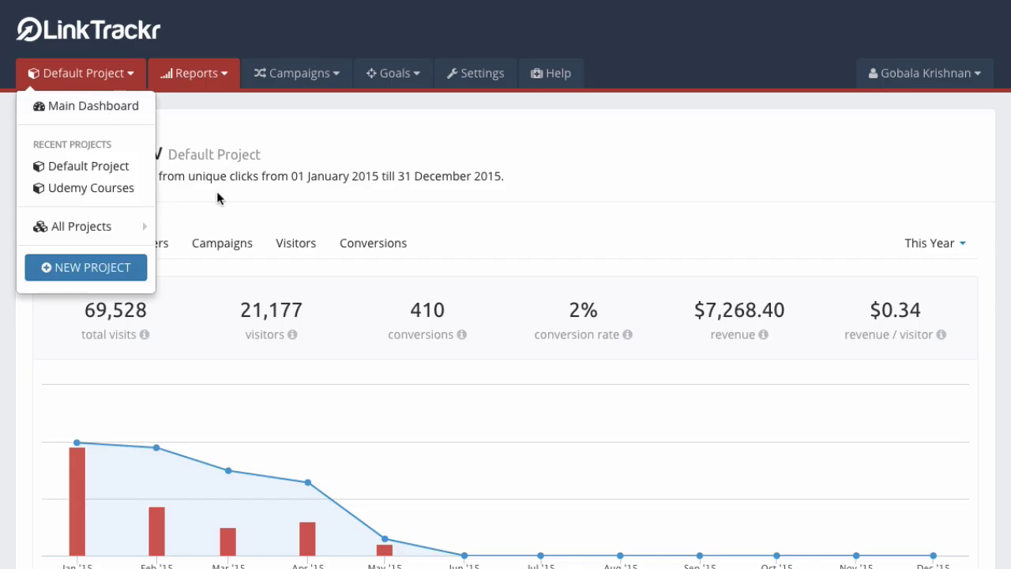
{"action": "left_click", "coordinate": [90, 246]}
- Examine the Default Project's traffic chart and cost metrics on the Overview page, highlighting the cost per visit figure
{"action": "scroll", "coordinate": [505, 316], "scroll_direction": "down", "scroll_amount": 3}
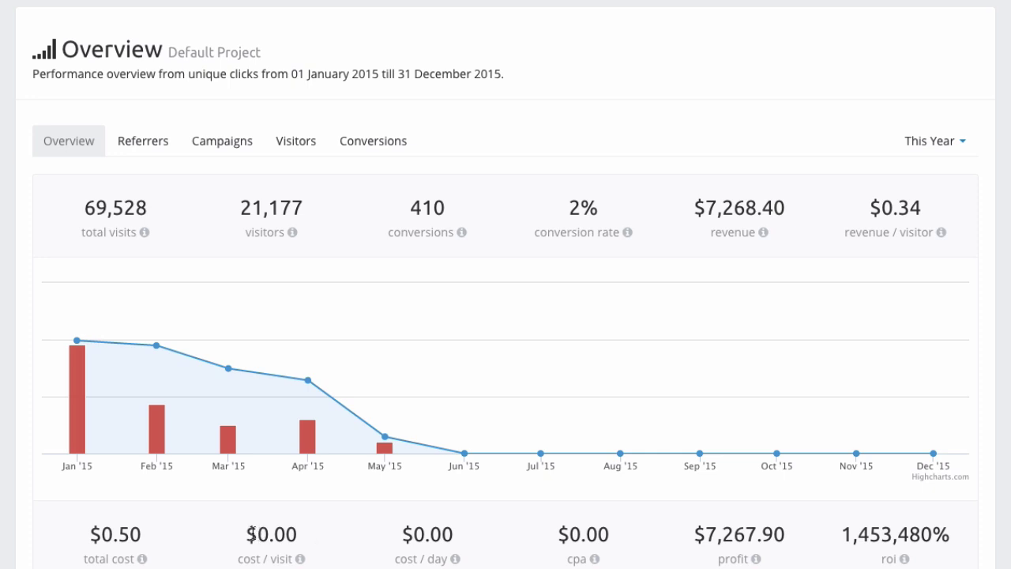
{"action": "left_click_drag", "start_coordinate": [255, 534], "coordinate": [294, 535]}
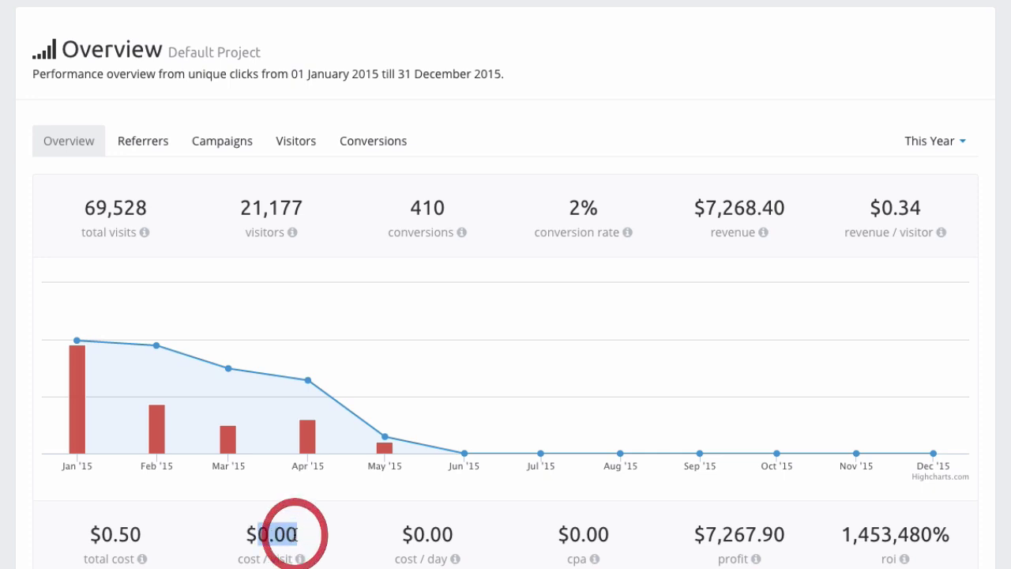
{"action": "left_click", "coordinate": [331, 543]}
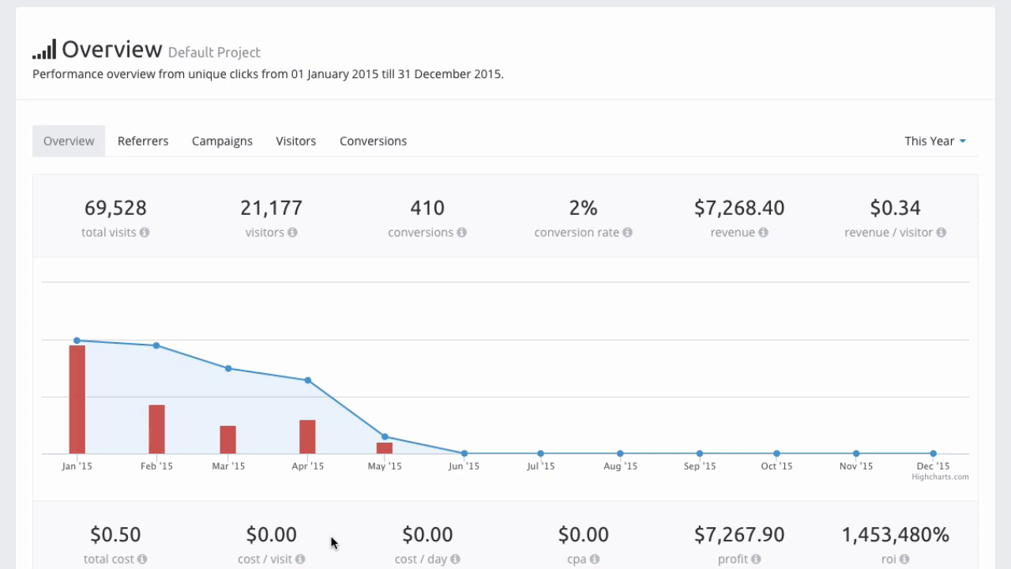
- Open the Referrers report and review its monthly chart and the table of referring domains
{"action": "left_click", "coordinate": [152, 149]}
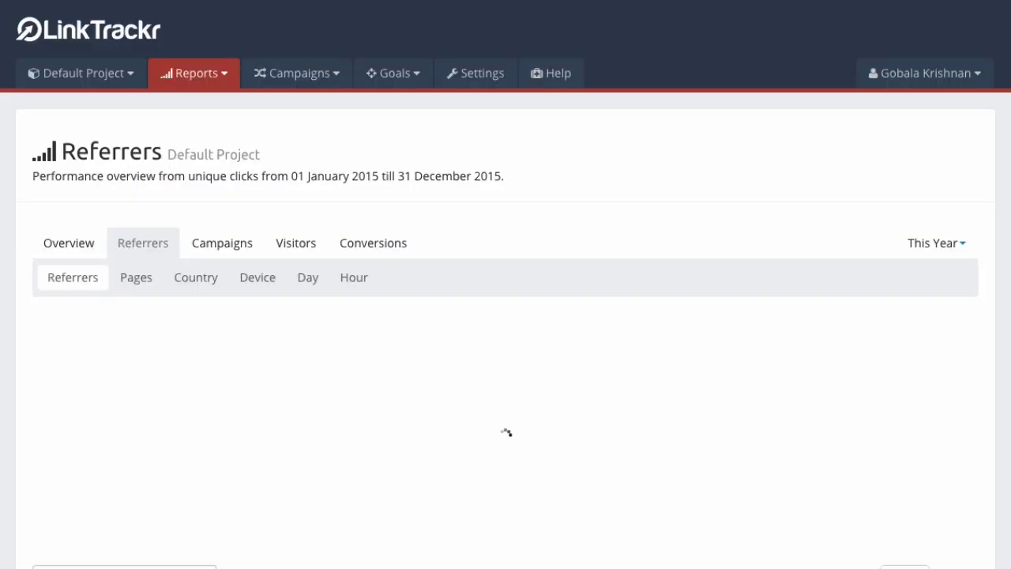
{"action": "scroll", "coordinate": [506, 316], "scroll_direction": "down", "scroll_amount": 3}
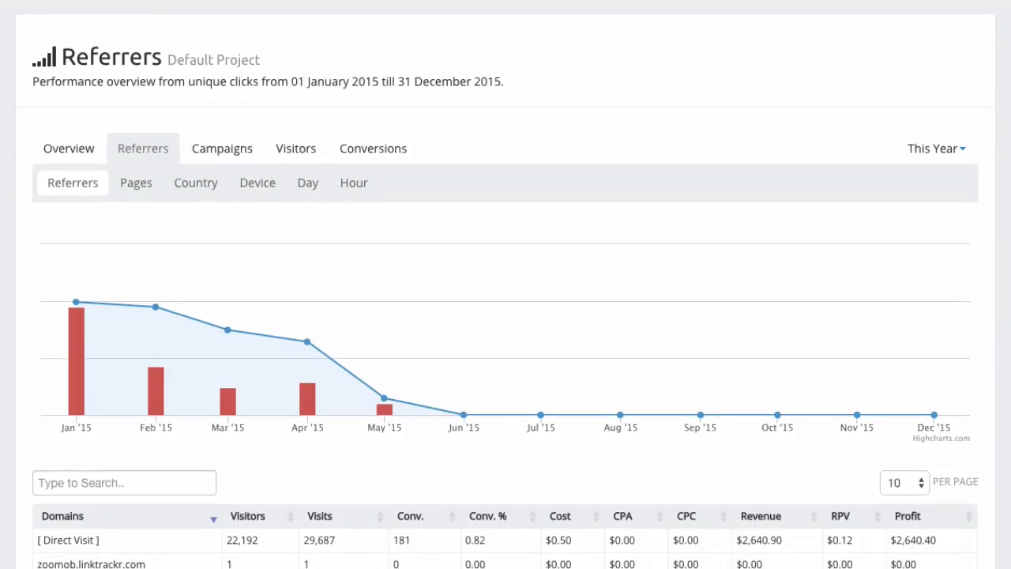
{"action": "scroll", "coordinate": [165, 402], "scroll_direction": "down", "scroll_amount": 3}
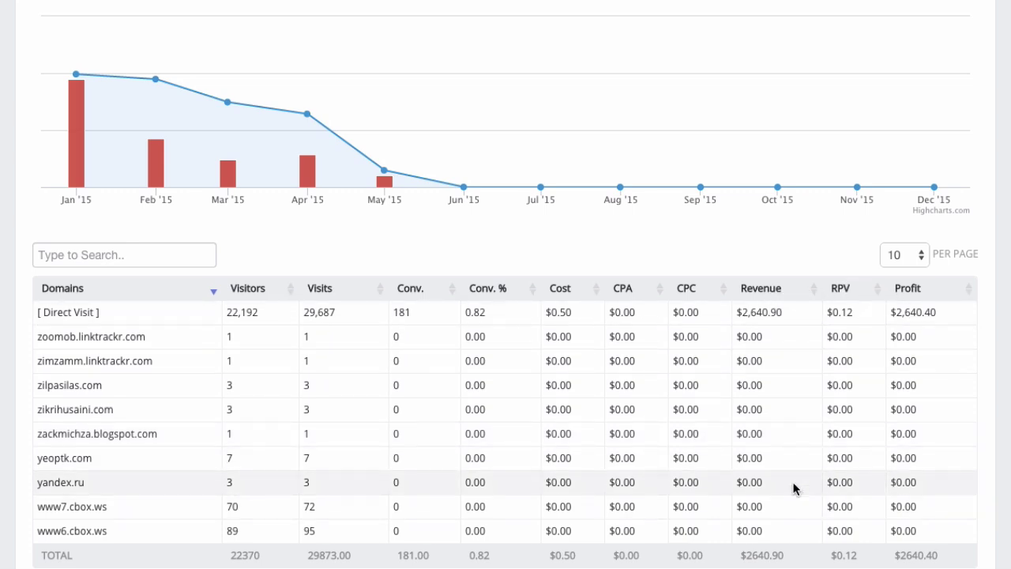
{"action": "scroll", "coordinate": [794, 488], "scroll_direction": "down", "scroll_amount": 1}
{"action": "scroll", "coordinate": [794, 488], "scroll_direction": "down", "scroll_amount": 2}
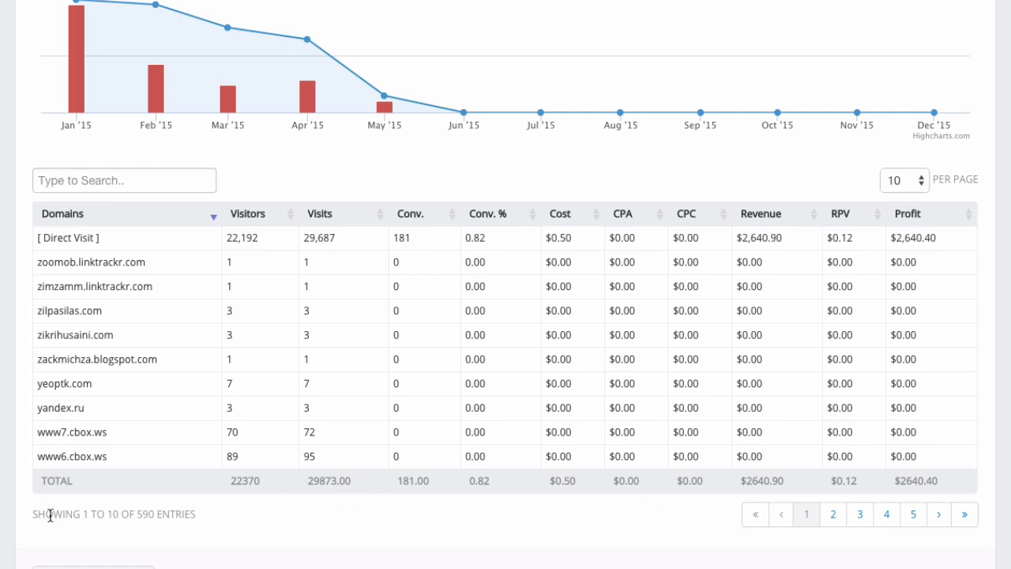
{"action": "scroll", "coordinate": [10, 492], "scroll_direction": "up", "scroll_amount": 3}
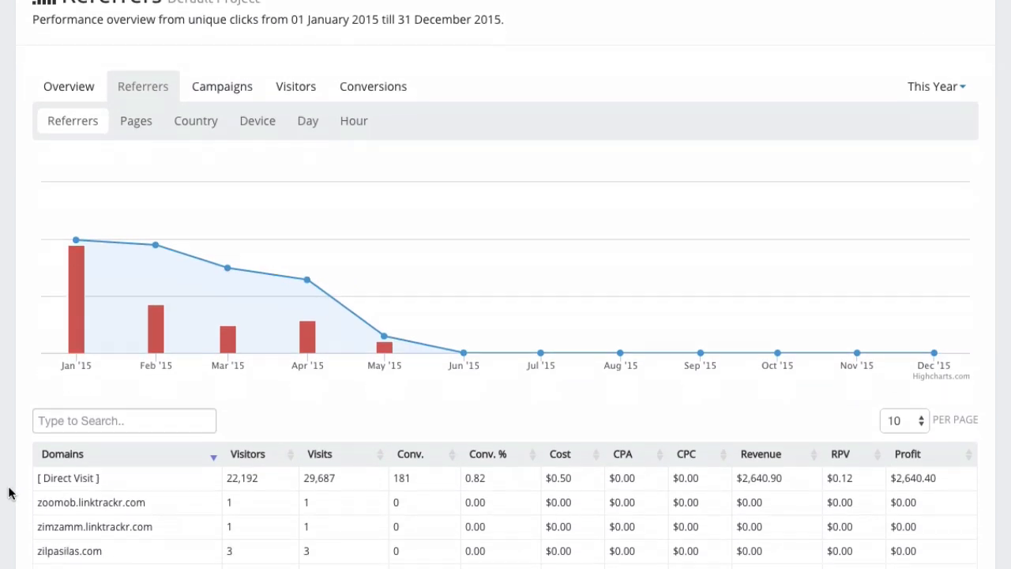
{"action": "scroll", "coordinate": [10, 492], "scroll_direction": "down", "scroll_amount": 3}
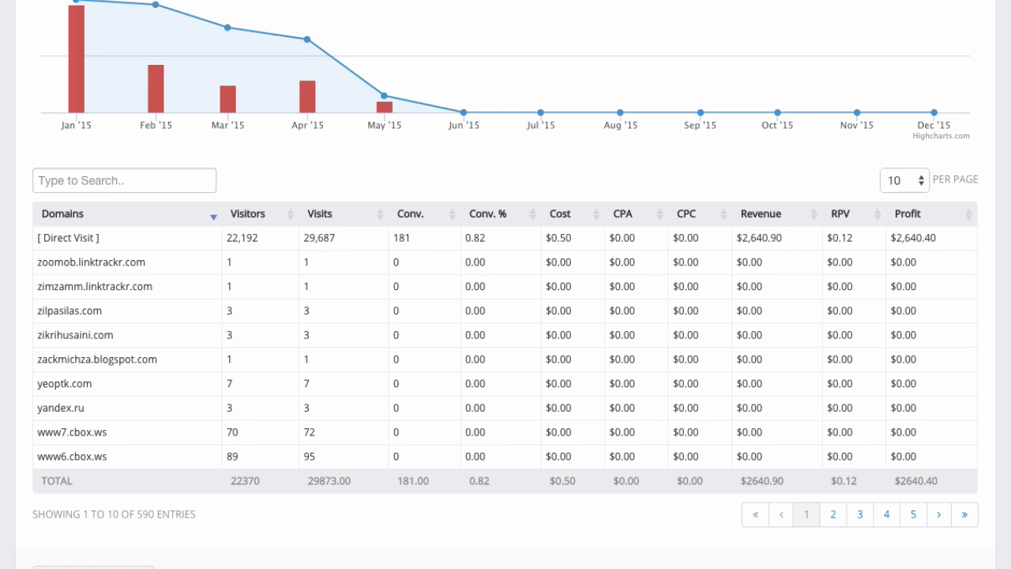
- Switch the Referrers report to the Pages breakdown and review the visits, costs and profit per referring page
{"action": "scroll", "coordinate": [138, 250], "scroll_direction": "up", "scroll_amount": 5}
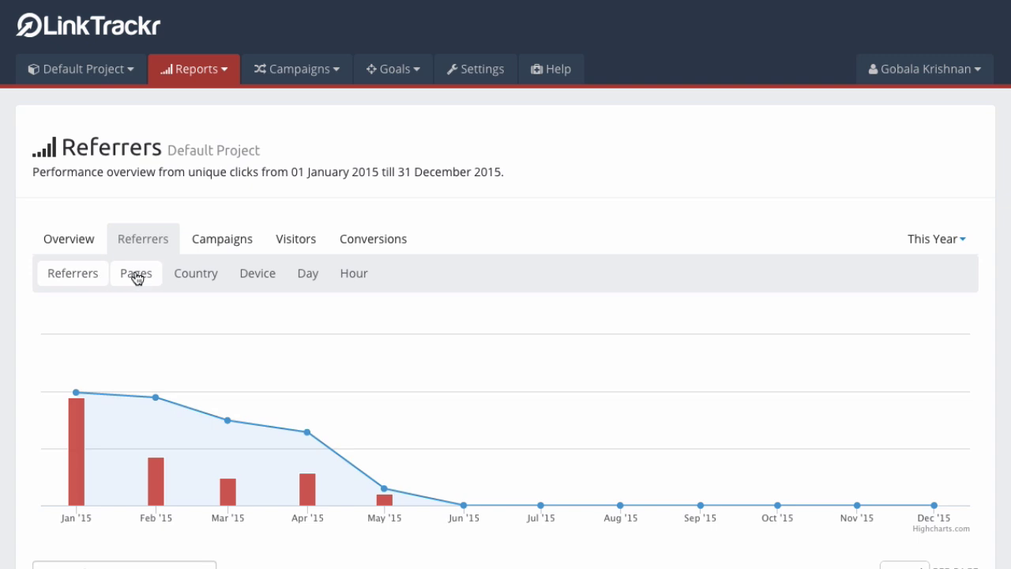
{"action": "left_click", "coordinate": [136, 277]}
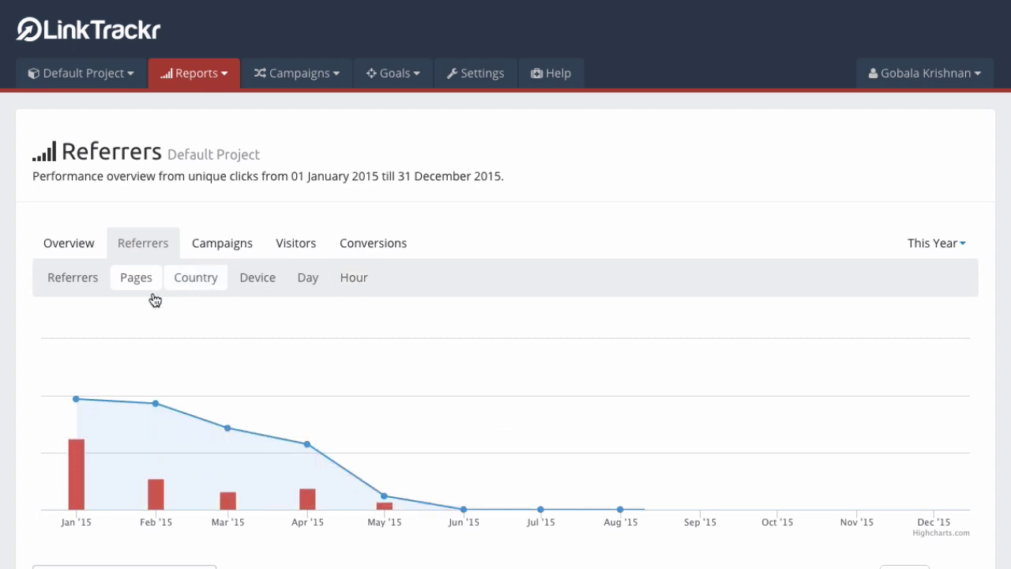
{"action": "scroll", "coordinate": [506, 316], "scroll_direction": "down", "scroll_amount": 5}
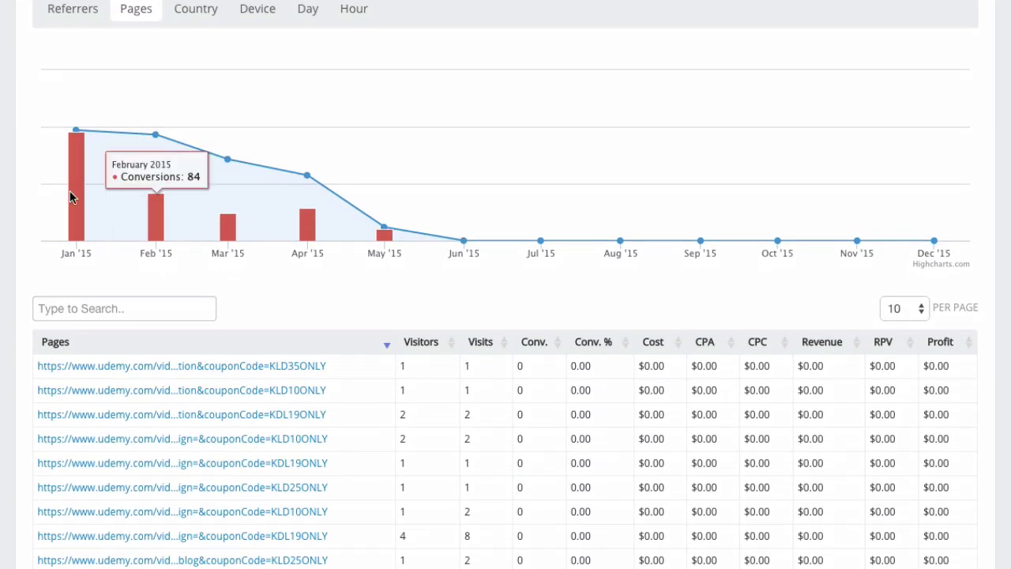
{"action": "scroll", "coordinate": [506, 315], "scroll_direction": "down", "scroll_amount": 1}
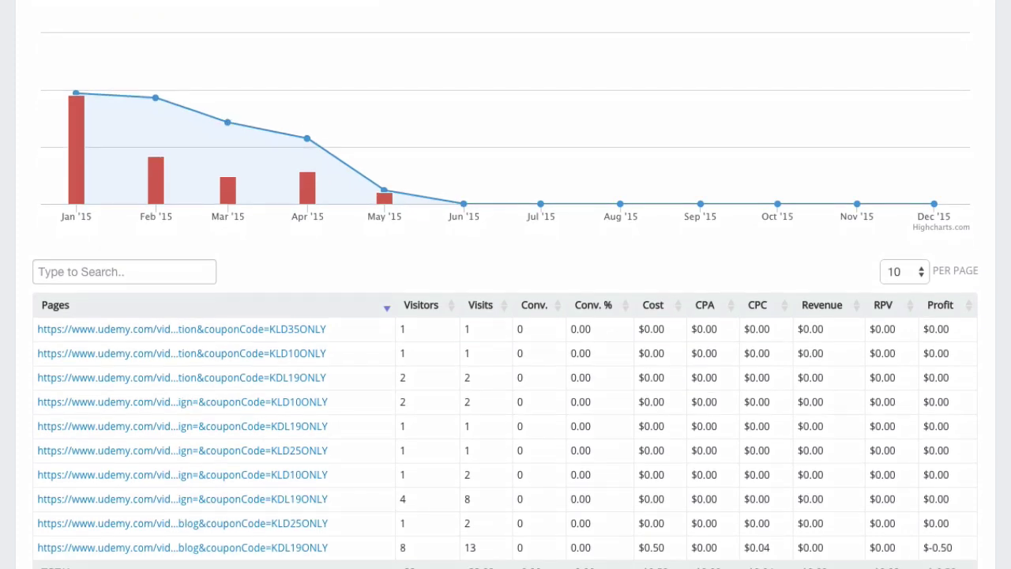
{"action": "scroll", "coordinate": [506, 316], "scroll_direction": "down", "scroll_amount": 1}
{"action": "scroll", "coordinate": [505, 316], "scroll_direction": "up", "scroll_amount": 1}
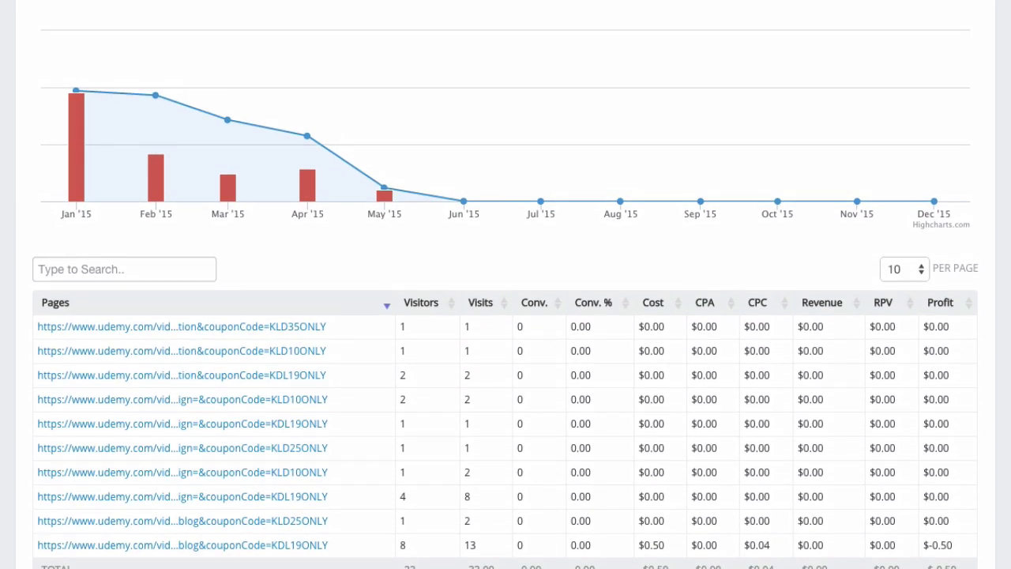
{"action": "scroll", "coordinate": [505, 316], "scroll_direction": "down", "scroll_amount": 1}
{"action": "scroll", "coordinate": [8, 304], "scroll_direction": "down", "scroll_amount": 1}
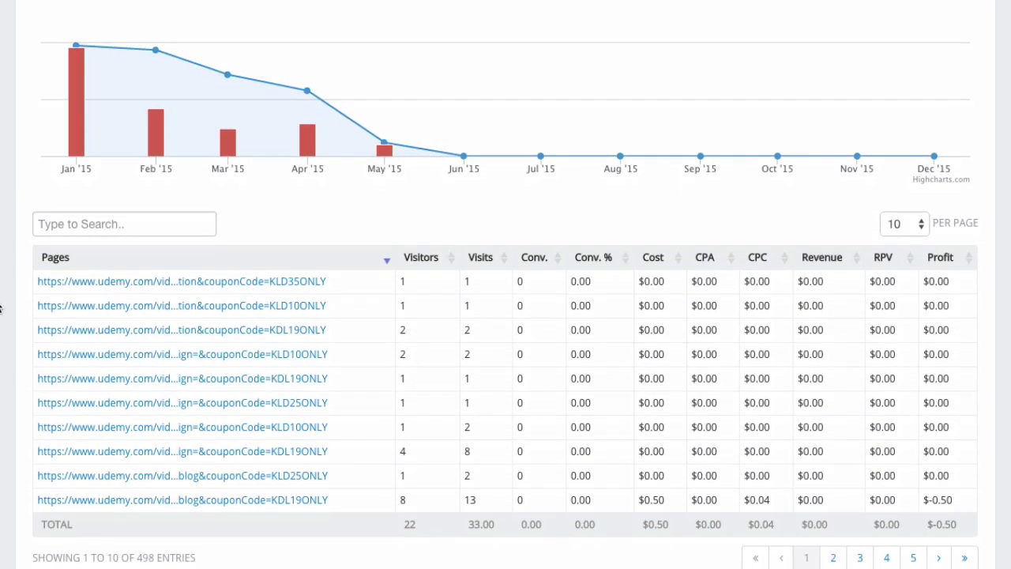
{"action": "scroll", "coordinate": [194, 280], "scroll_direction": "up", "scroll_amount": 4}
{"action": "scroll", "coordinate": [194, 286], "scroll_direction": "up", "scroll_amount": 1}
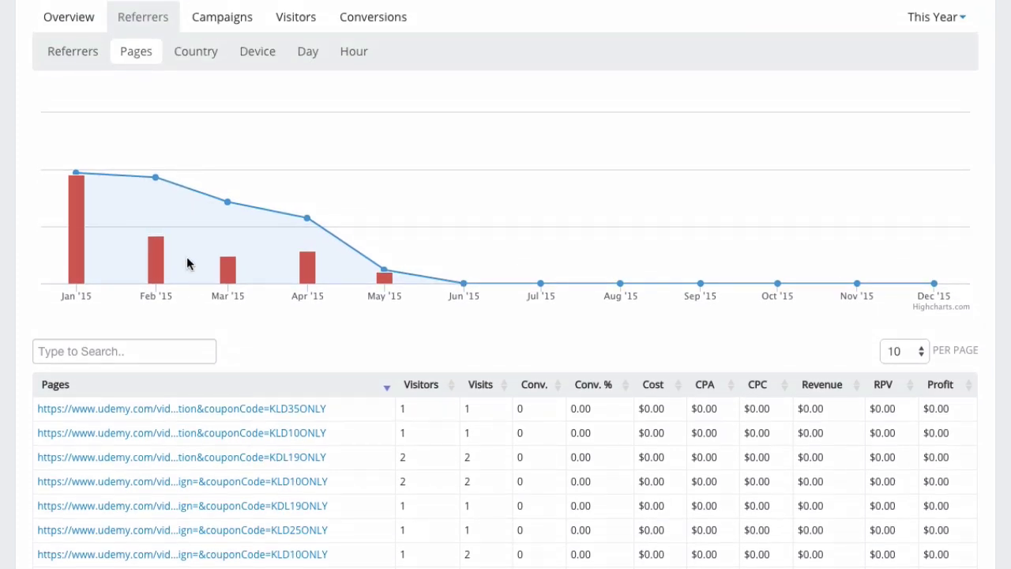
{"action": "scroll", "coordinate": [197, 316], "scroll_direction": "down", "scroll_amount": 5}
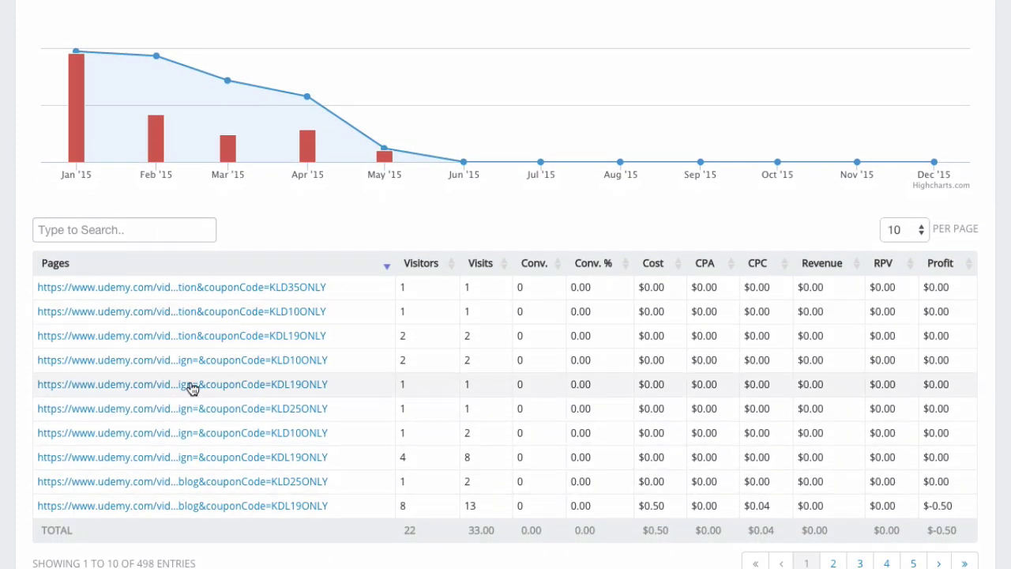
- Open the Campaigns report and review the performance table broken down by source
{"action": "scroll", "coordinate": [192, 387], "scroll_direction": "up", "scroll_amount": 7}
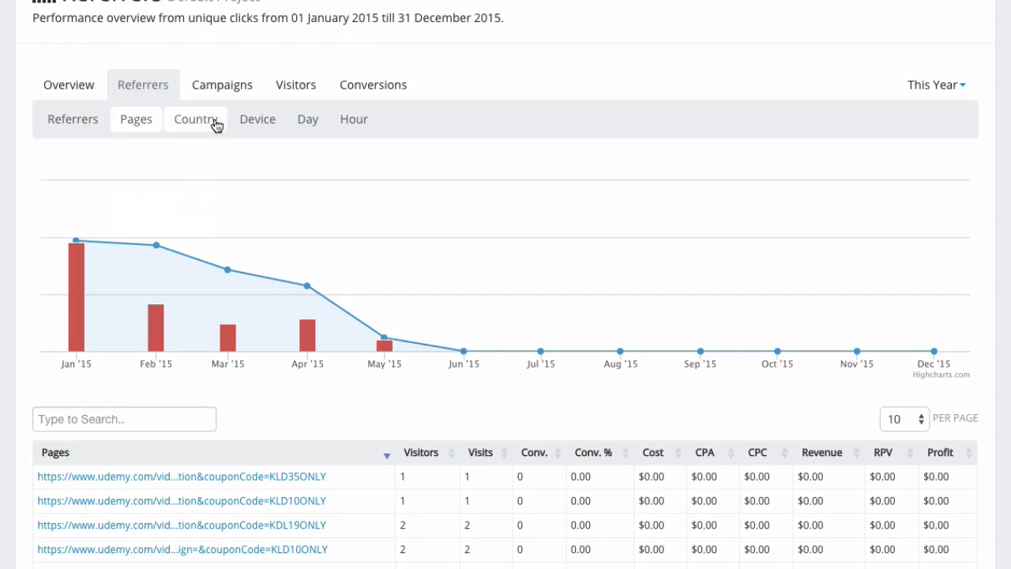
{"action": "left_click", "coordinate": [229, 83]}
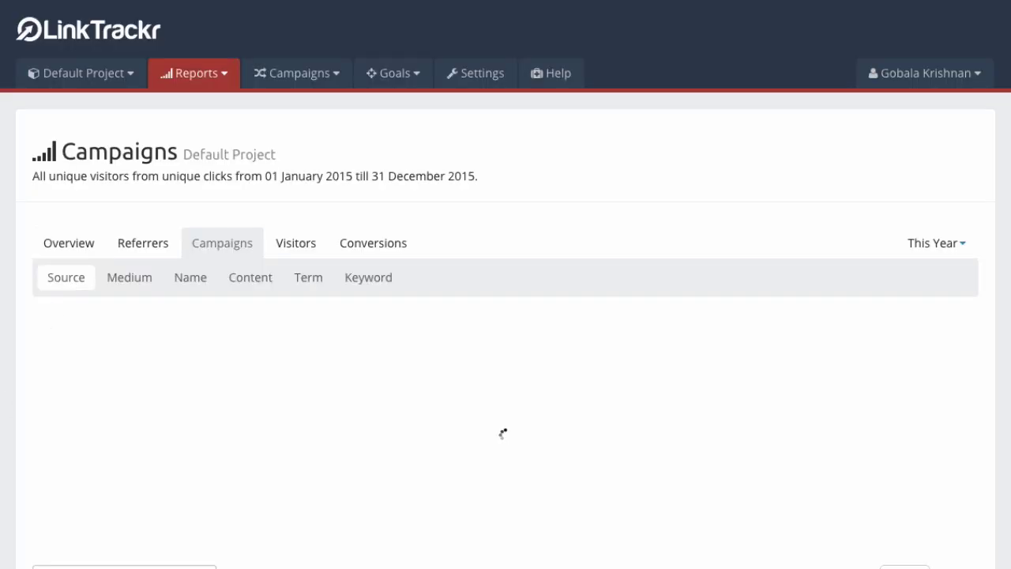
{"action": "scroll", "coordinate": [506, 316], "scroll_direction": "down", "scroll_amount": 4}
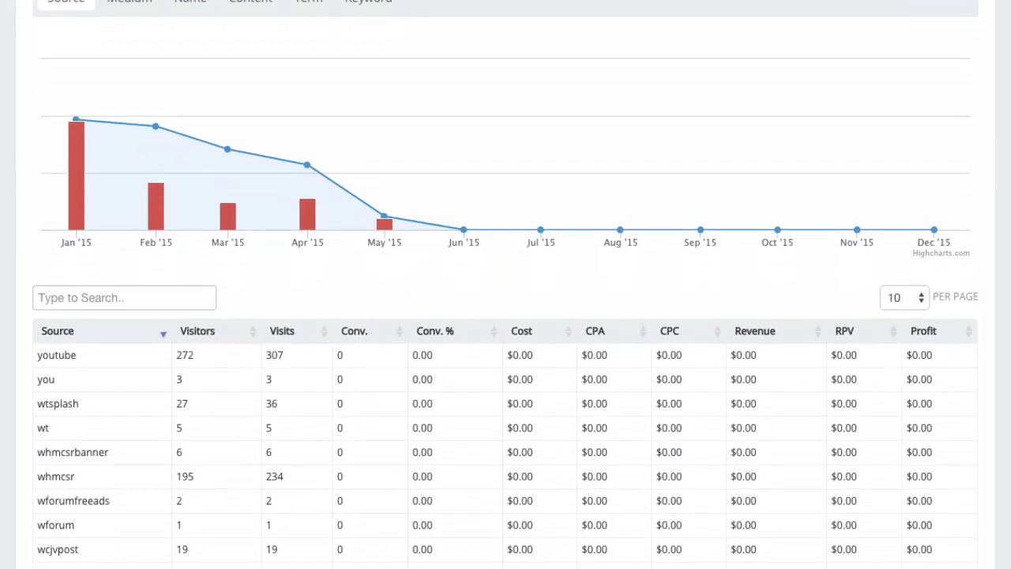
{"action": "scroll", "coordinate": [506, 316], "scroll_direction": "down", "scroll_amount": 1}
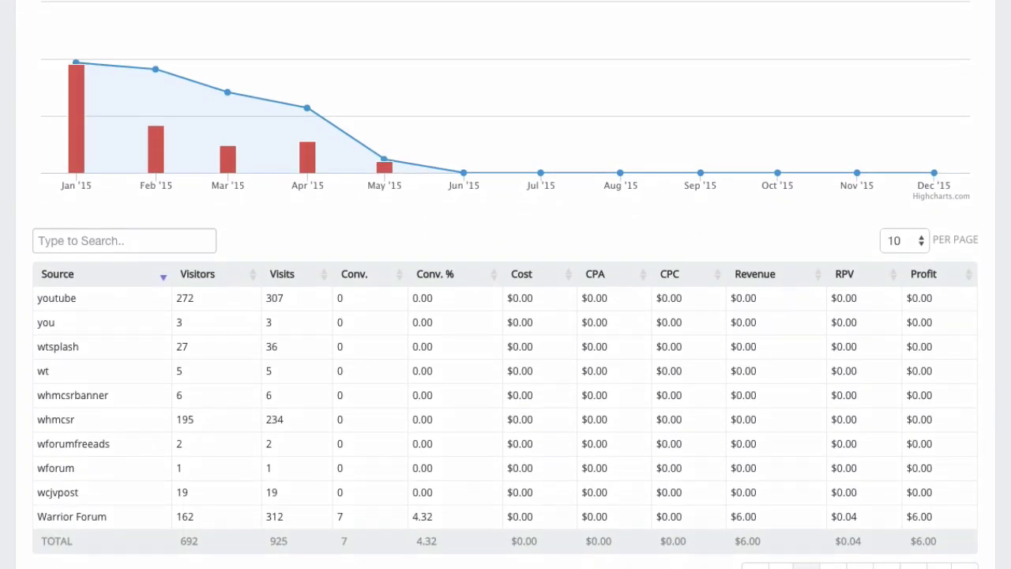
{"action": "scroll", "coordinate": [506, 316], "scroll_direction": "down", "scroll_amount": 1}
- Open the Visitors report and review its chart and the list of individual visitors
{"action": "scroll", "coordinate": [506, 316], "scroll_direction": "up", "scroll_amount": 4}
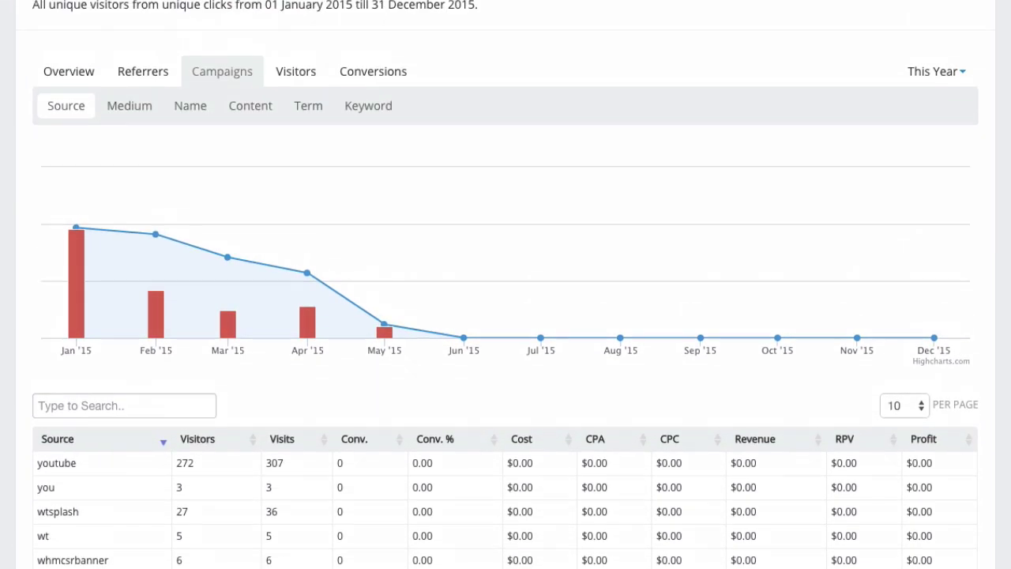
{"action": "left_click", "coordinate": [294, 96]}
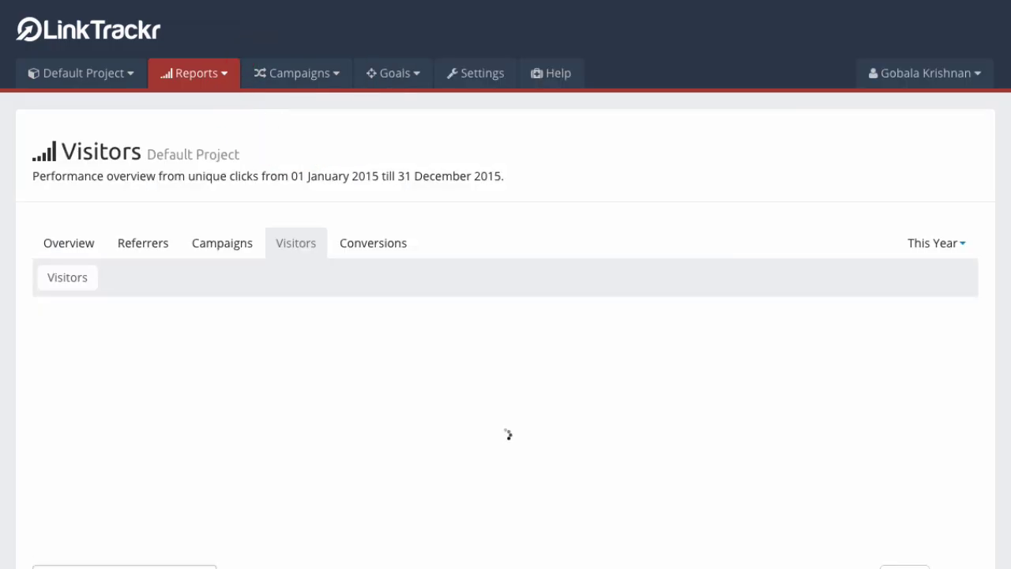
{"action": "scroll", "coordinate": [506, 316], "scroll_direction": "down", "scroll_amount": 1}
{"action": "scroll", "coordinate": [505, 284], "scroll_direction": "down", "scroll_amount": 1}
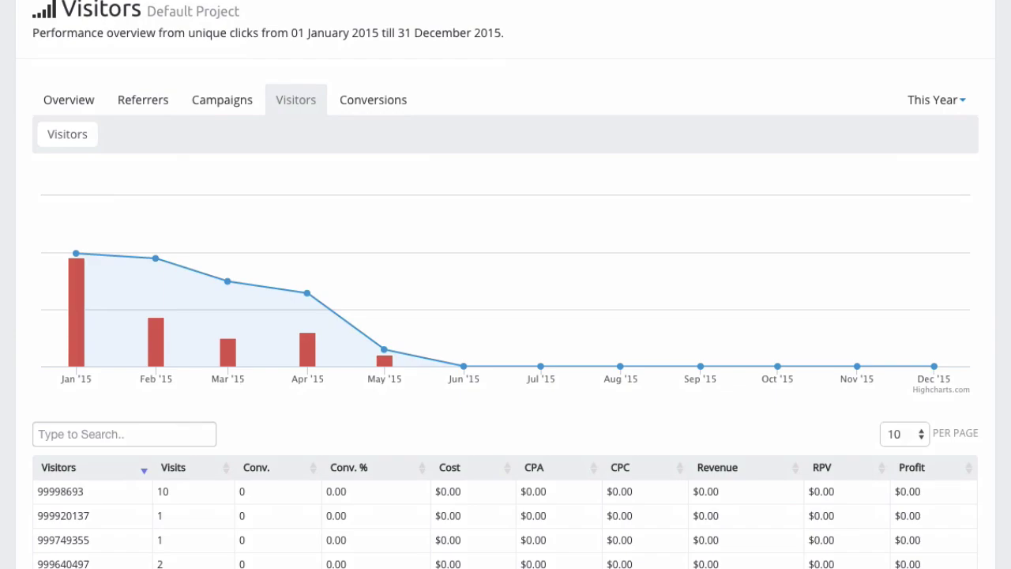
- Open the Conversions report and review the pie chart and the conversions and revenue per goal
{"action": "left_click", "coordinate": [399, 100]}
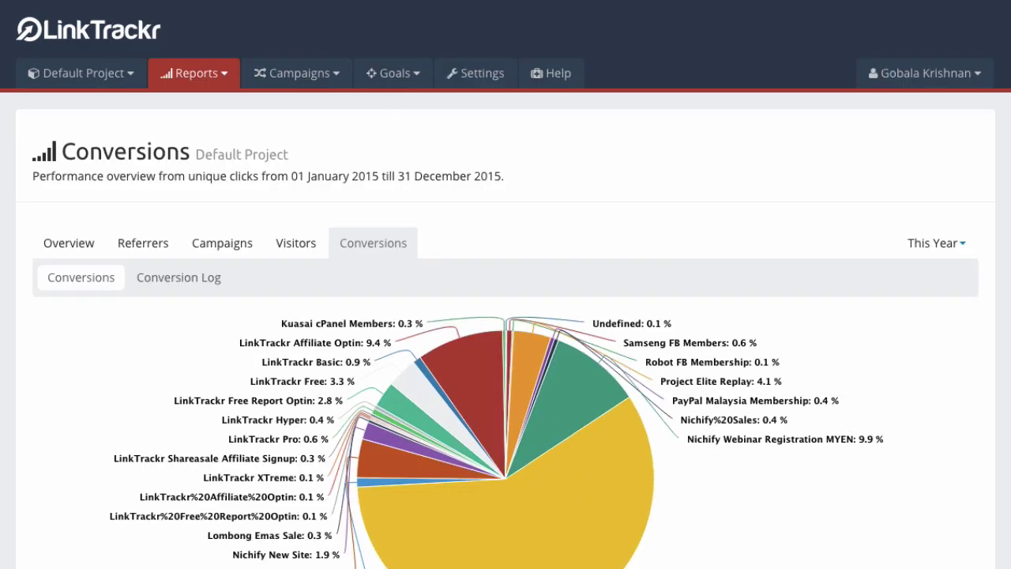
{"action": "scroll", "coordinate": [311, 416], "scroll_direction": "down", "scroll_amount": 5}
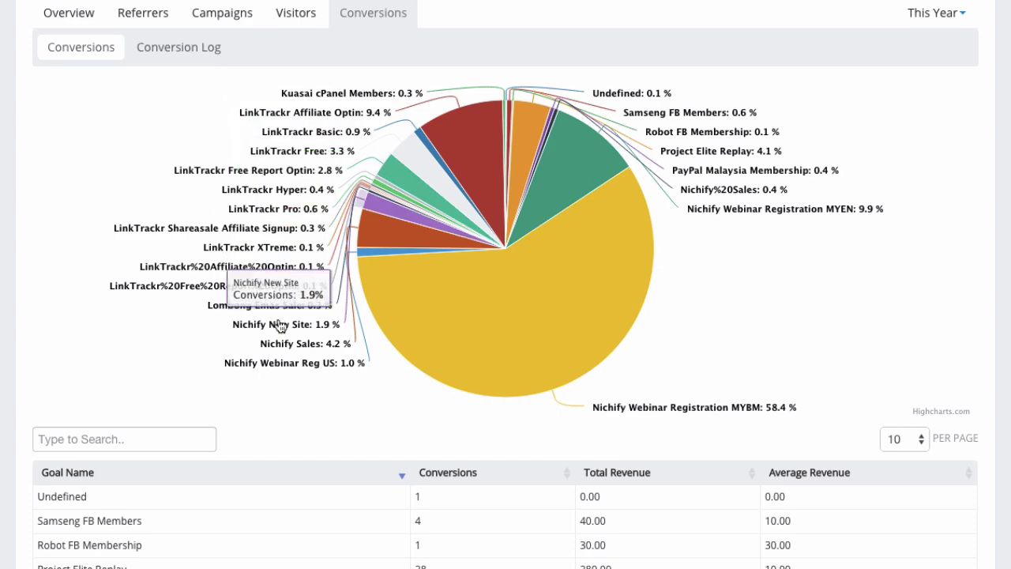
{"action": "scroll", "coordinate": [30, 424], "scroll_direction": "down", "scroll_amount": 3}
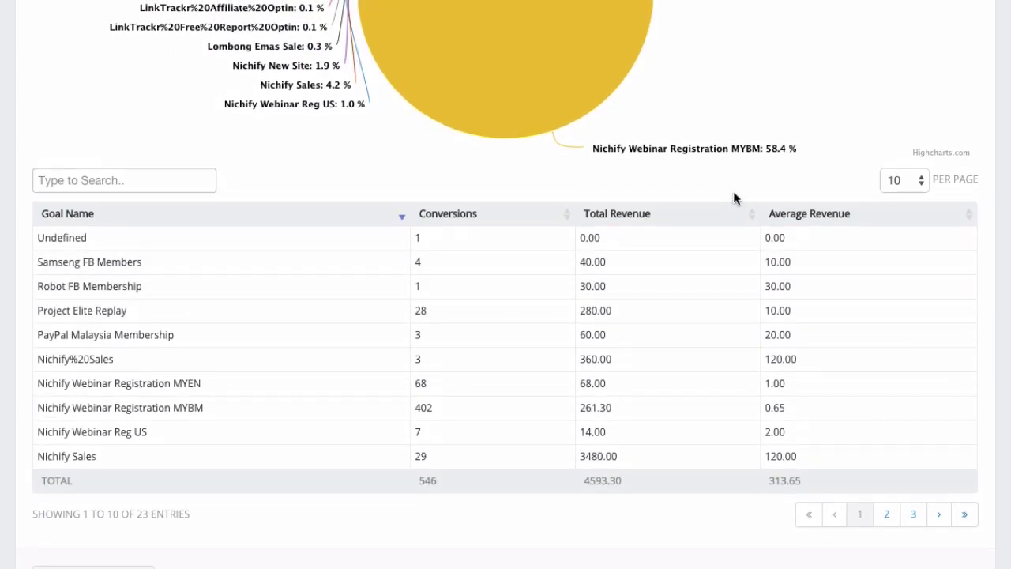
- Open the Conversion Log and look through the individual conversion entries and their detail fields
{"action": "scroll", "coordinate": [685, 296], "scroll_direction": "up", "scroll_amount": 6}
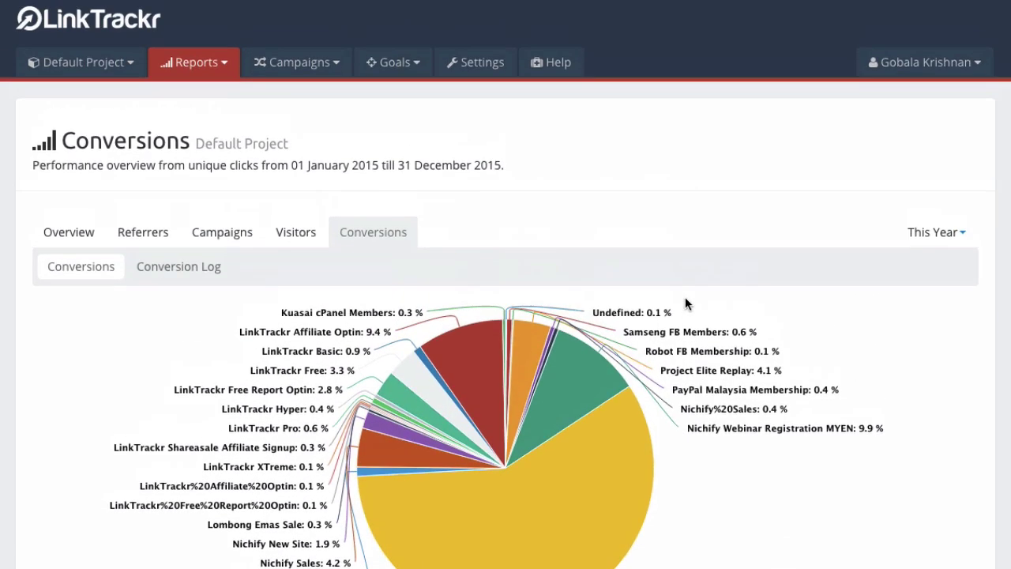
{"action": "left_click", "coordinate": [175, 281]}
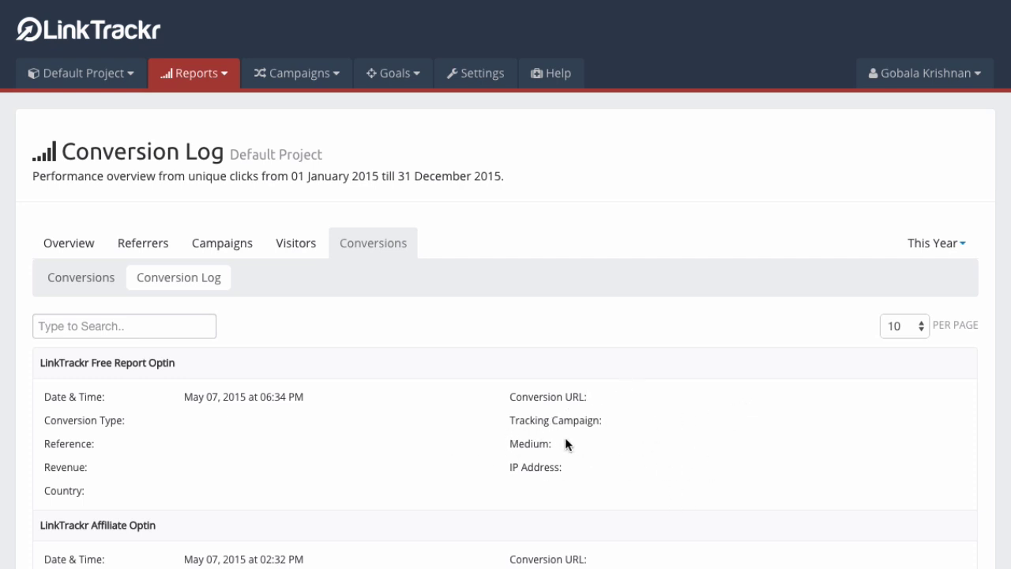
{"action": "scroll", "coordinate": [283, 491], "scroll_direction": "down", "scroll_amount": 2}
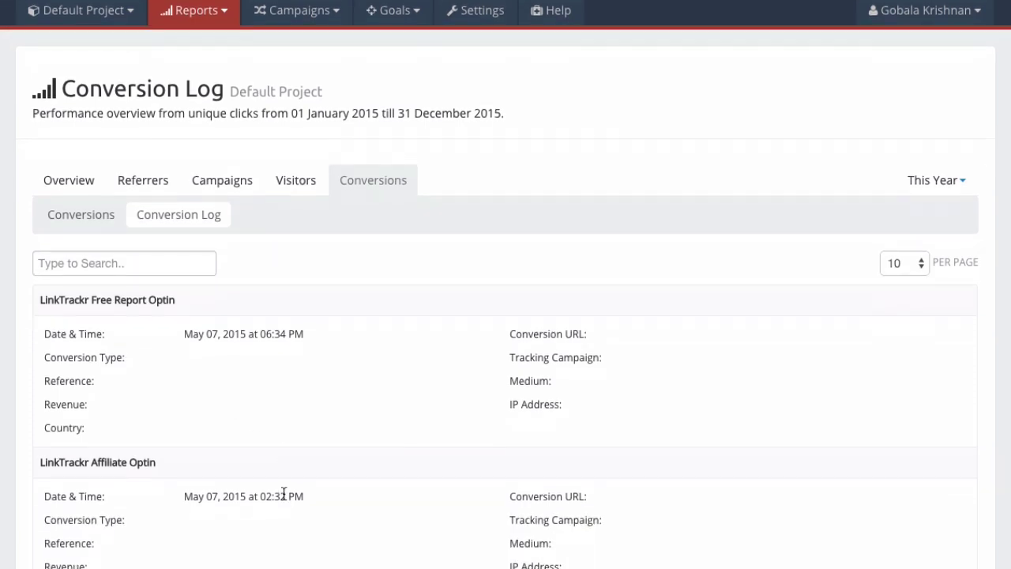
{"action": "scroll", "coordinate": [284, 494], "scroll_direction": "down", "scroll_amount": 2}
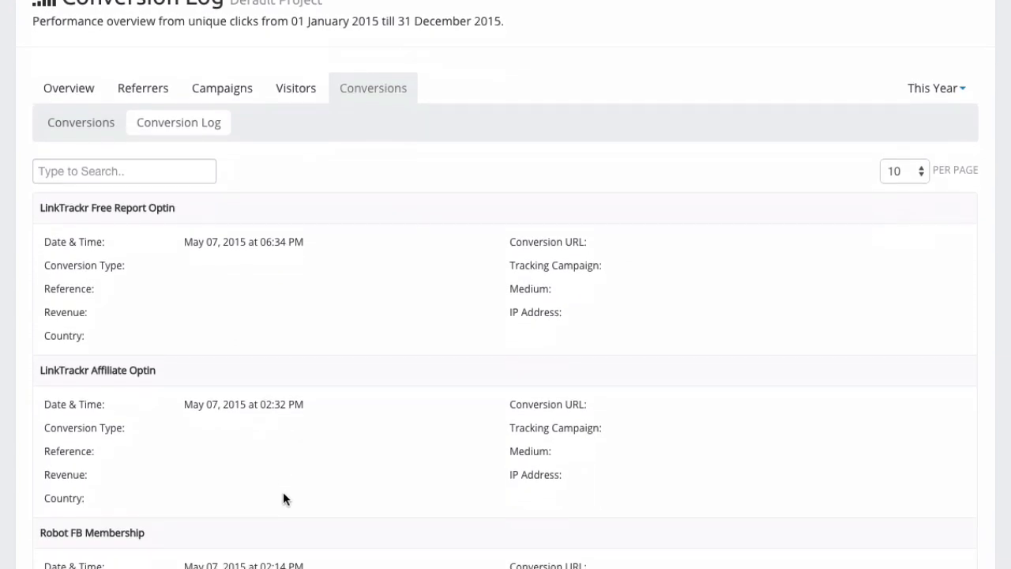
{"action": "scroll", "coordinate": [283, 499], "scroll_direction": "down", "scroll_amount": 1}
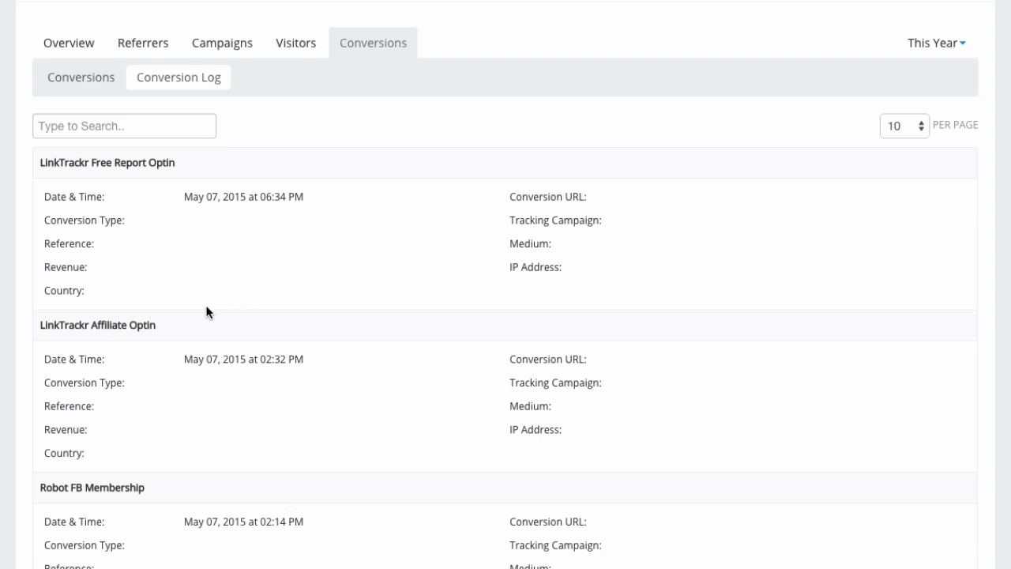
- Search the conversion log for "free" and clear the search term again
{"action": "left_click", "coordinate": [87, 130]}
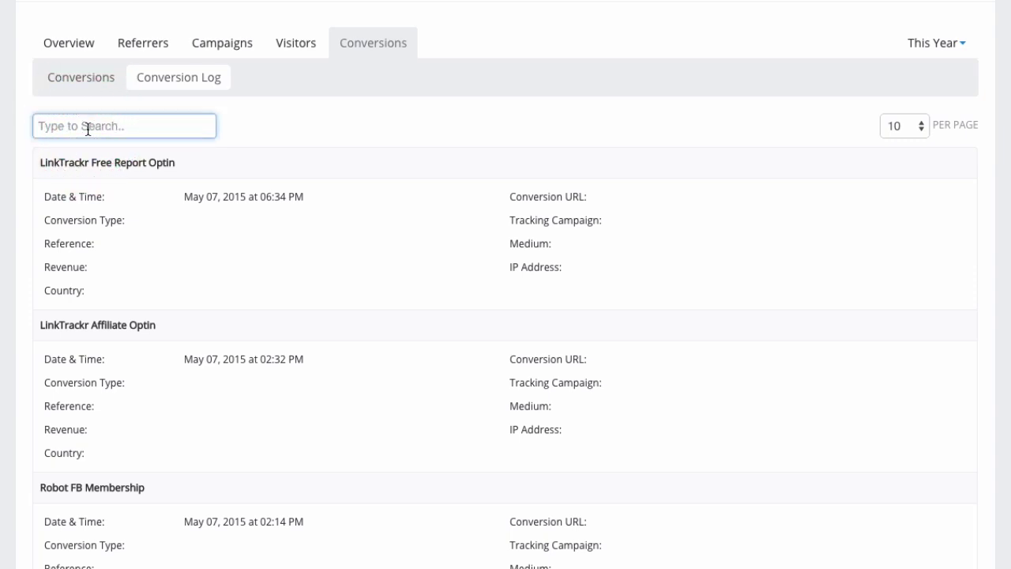
{"action": "type", "text": "free"}
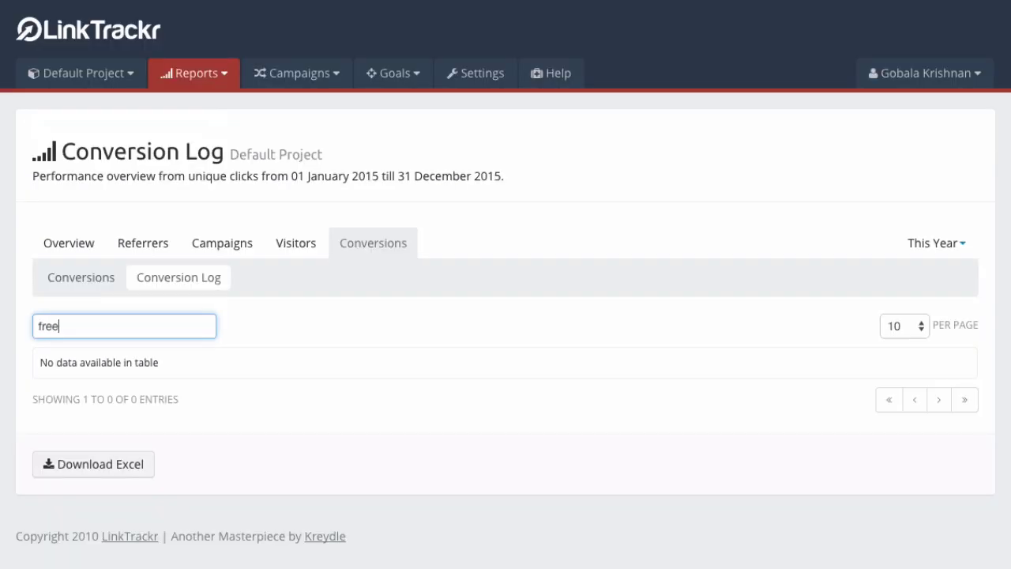
{"action": "key", "text": "BackSpace"}
{"action": "key", "text": "BackSpace"}
{"action": "key", "text": "BackSpace"}
{"action": "key", "text": "BackSpace"}
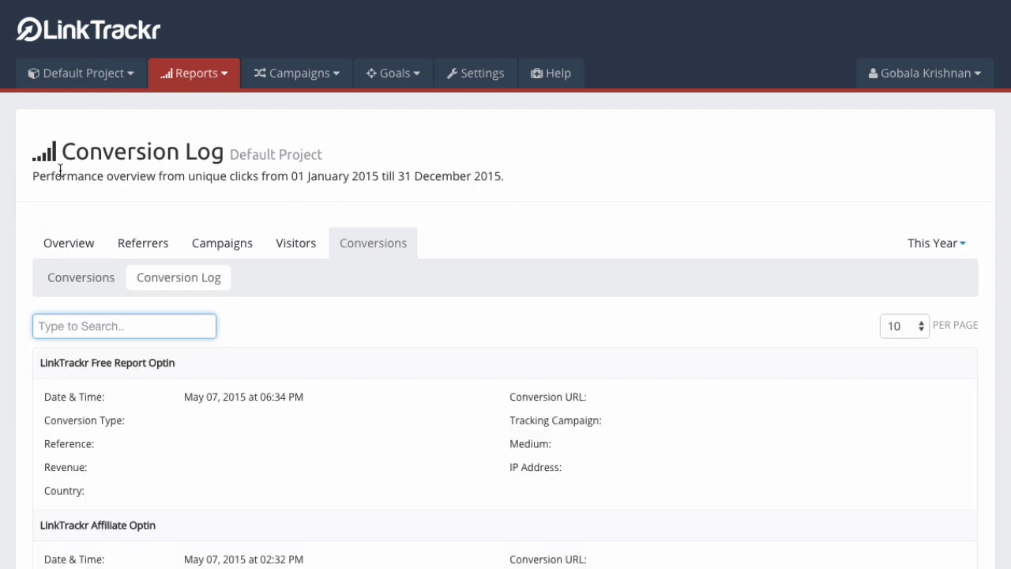
- Start a new tracking link and look over its Link Name, Destination URL and Tracking Link fields
{"action": "left_click", "coordinate": [334, 74]}
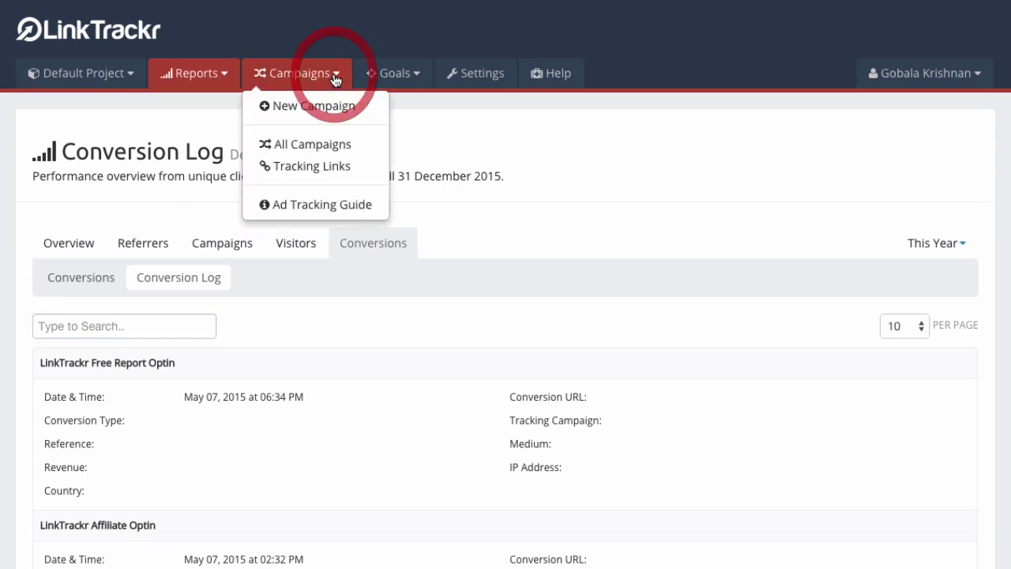
{"action": "left_click", "coordinate": [311, 164]}
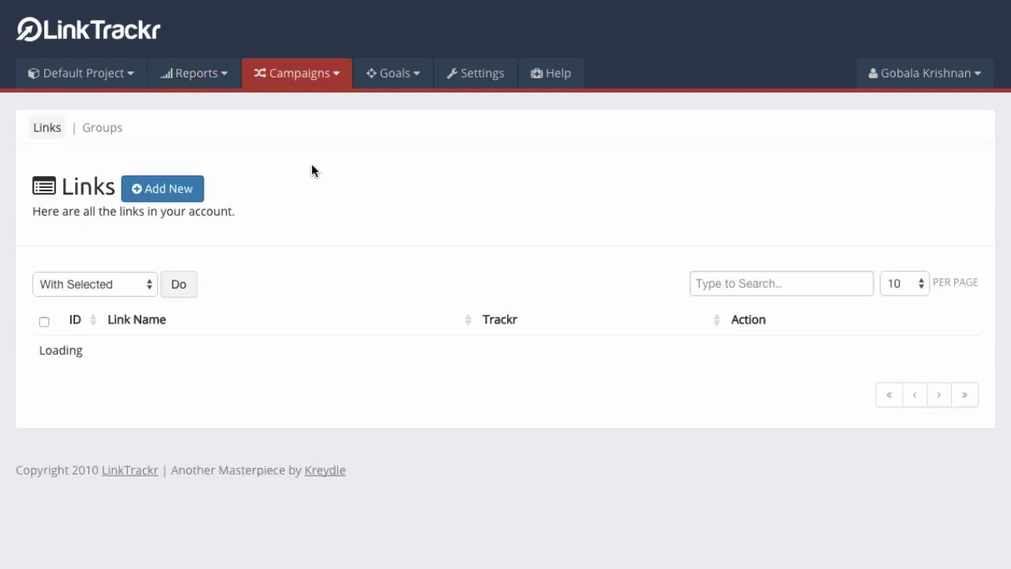
{"action": "left_click", "coordinate": [179, 197]}
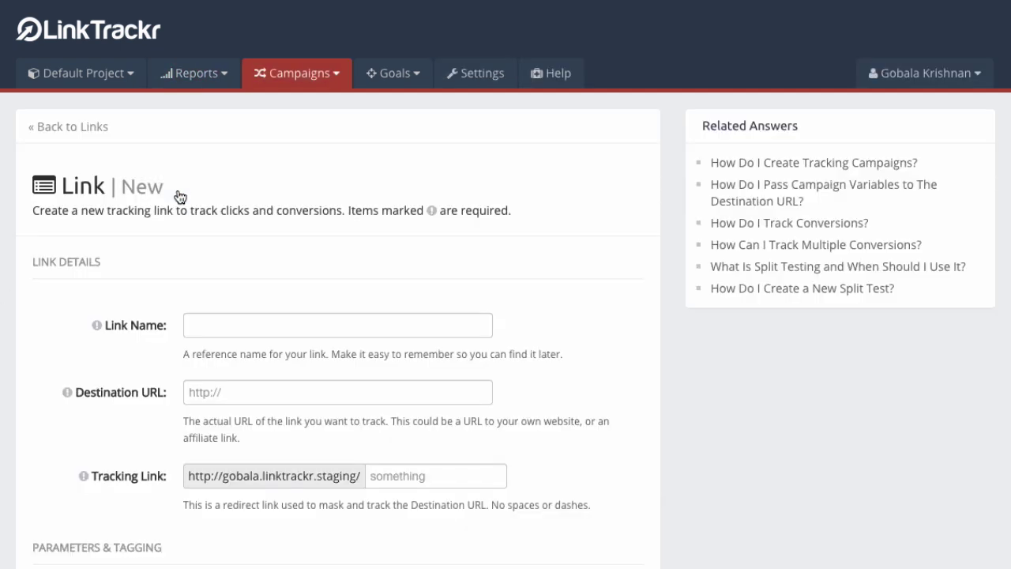
{"action": "scroll", "coordinate": [3, 358], "scroll_direction": "down", "scroll_amount": 3}
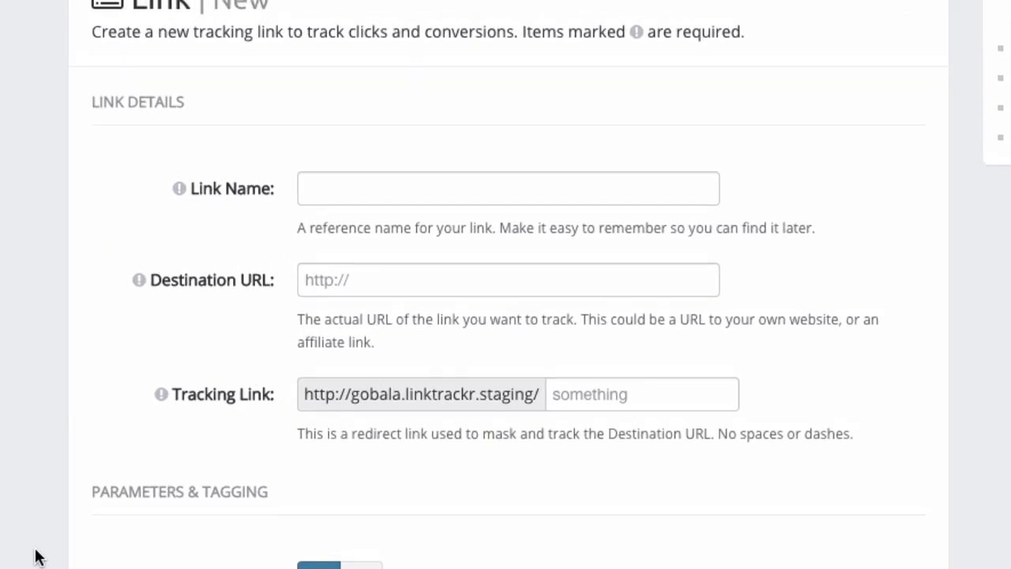
{"action": "scroll", "coordinate": [35, 556], "scroll_direction": "up", "scroll_amount": 2}
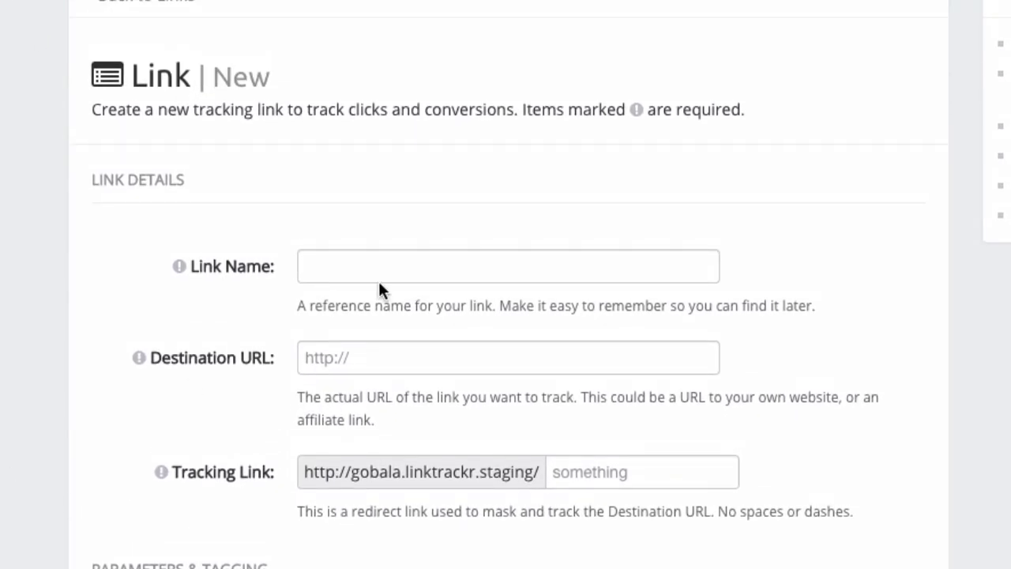
{"action": "left_click", "coordinate": [379, 254]}
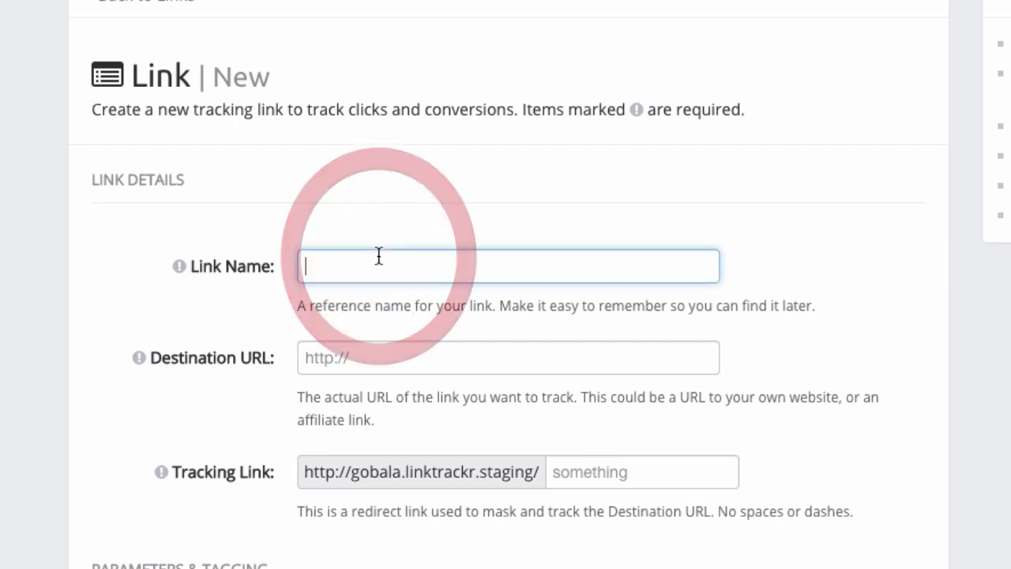
{"action": "left_click", "coordinate": [341, 355]}
{"action": "scroll", "coordinate": [257, 370], "scroll_direction": "down", "scroll_amount": 5}
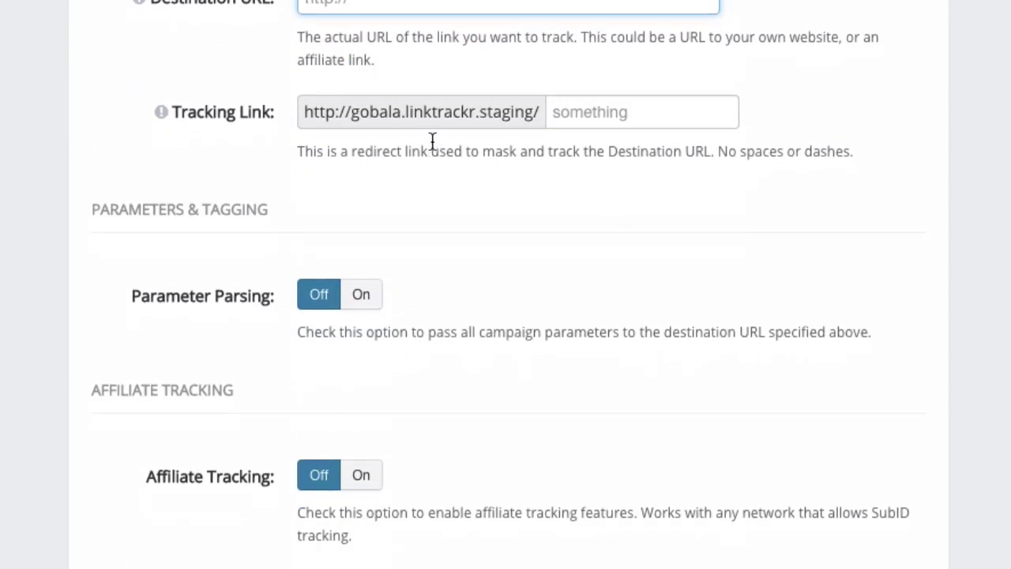
- Turn on Parameter Parsing and Google Analytics Compatibility for the new link, noting the utm_ and tyl_ tag formats
{"action": "scroll", "coordinate": [158, 345], "scroll_direction": "down", "scroll_amount": 2}
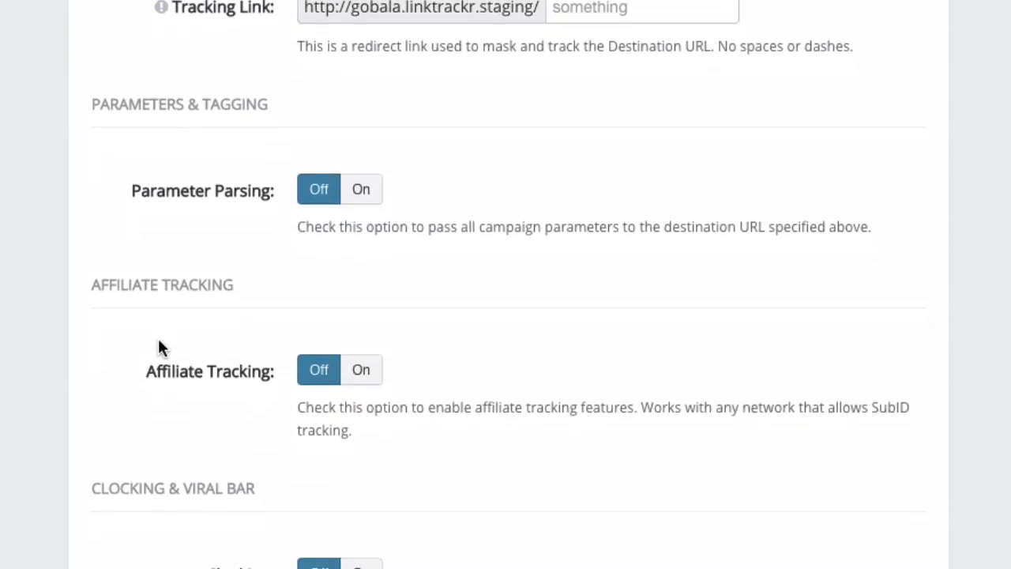
{"action": "scroll", "coordinate": [158, 347], "scroll_direction": "down", "scroll_amount": 1}
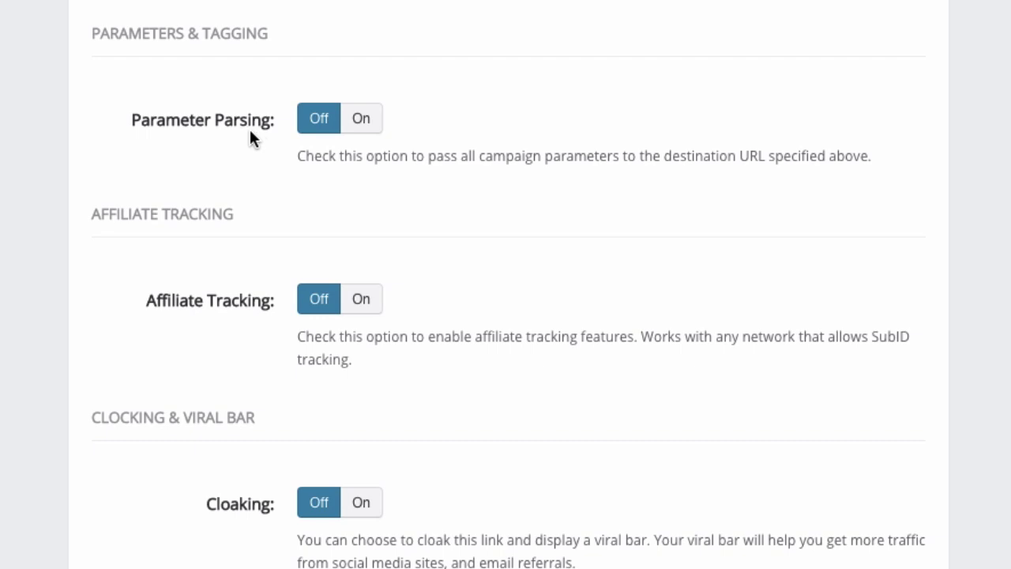
{"action": "left_click", "coordinate": [366, 122]}
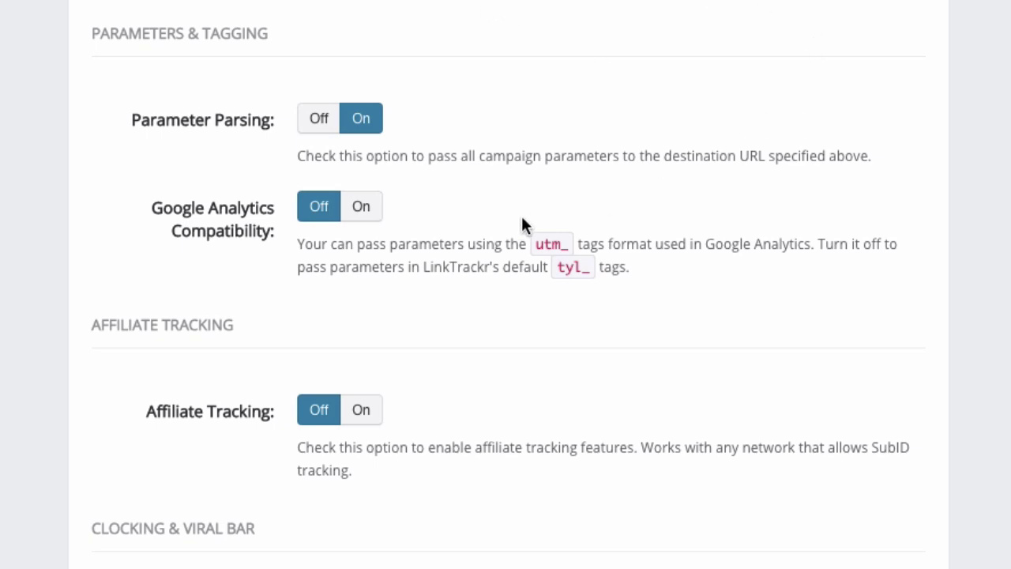
{"action": "scroll", "coordinate": [522, 218], "scroll_direction": "down", "scroll_amount": 1}
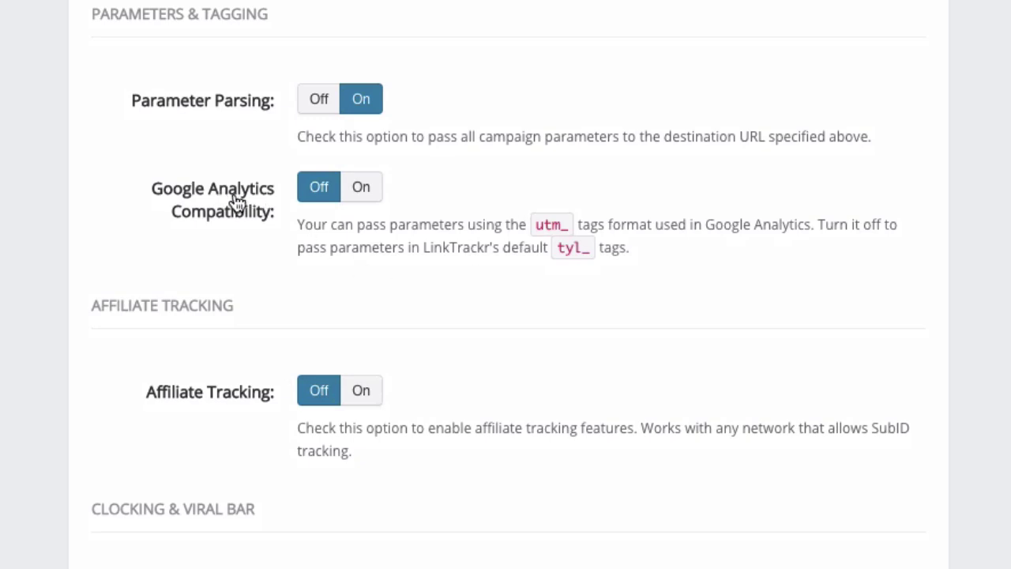
{"action": "left_click", "coordinate": [371, 199]}
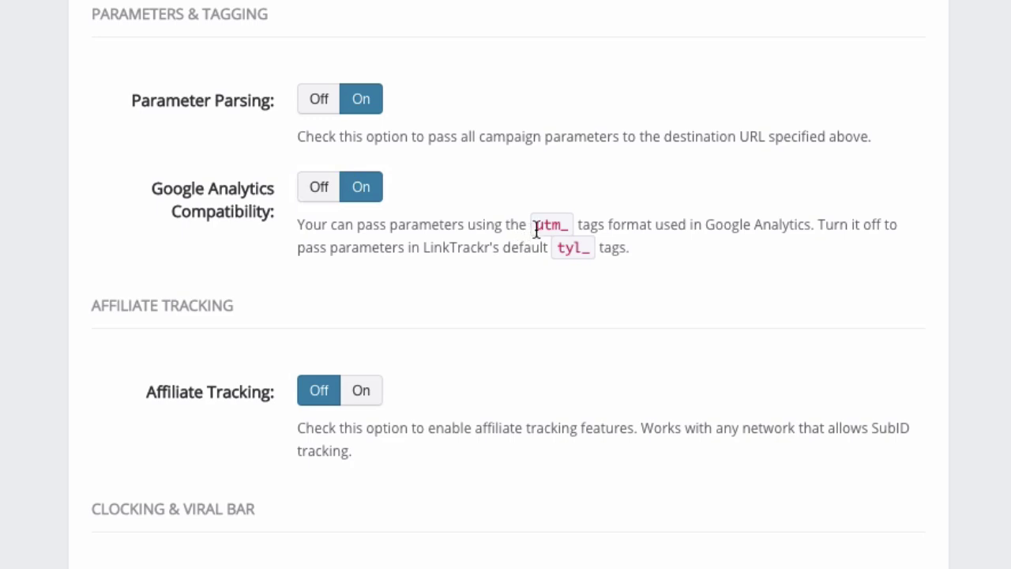
{"action": "left_click_drag", "start_coordinate": [535, 229], "coordinate": [568, 231]}
{"action": "left_click_drag", "start_coordinate": [559, 249], "coordinate": [578, 249]}
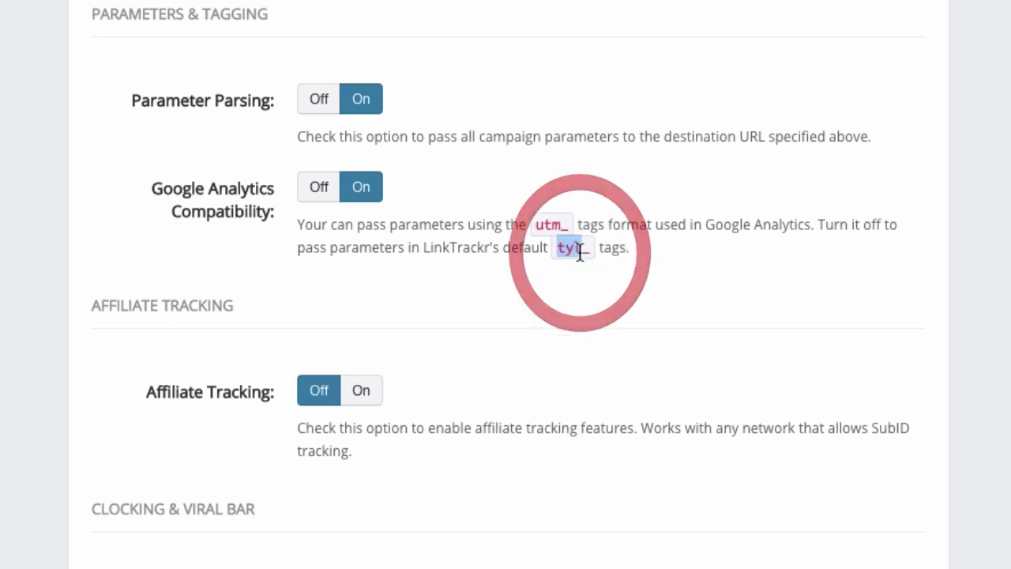
{"action": "left_click", "coordinate": [137, 342]}
- Turn on Affiliate Tracking, look through the SubID format options and show the chart of SubID tags per network
{"action": "scroll", "coordinate": [137, 342], "scroll_direction": "down", "scroll_amount": 2}
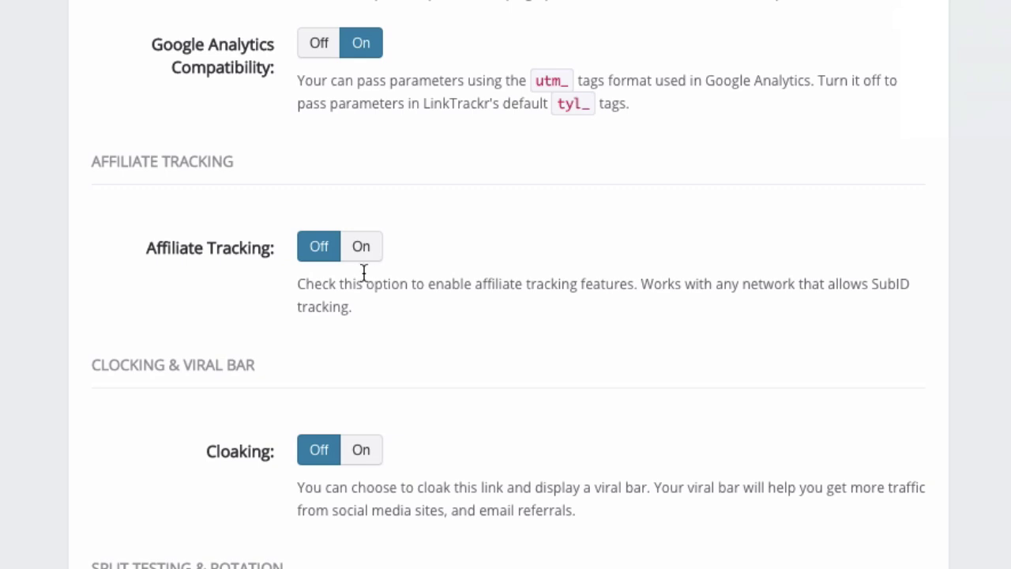
{"action": "left_click", "coordinate": [363, 248]}
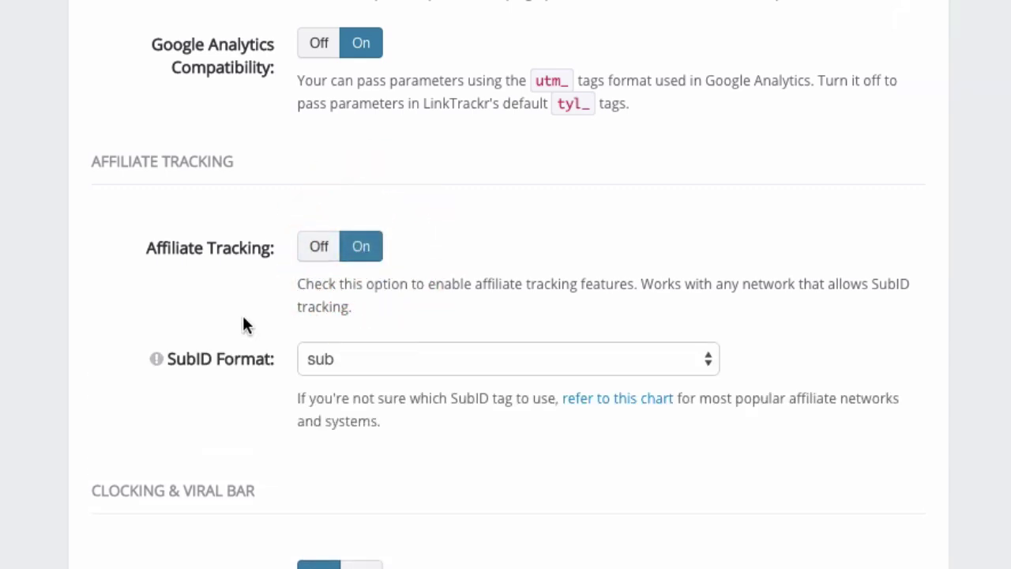
{"action": "scroll", "coordinate": [243, 322], "scroll_direction": "down", "scroll_amount": 2}
{"action": "scroll", "coordinate": [243, 323], "scroll_direction": "down", "scroll_amount": 1}
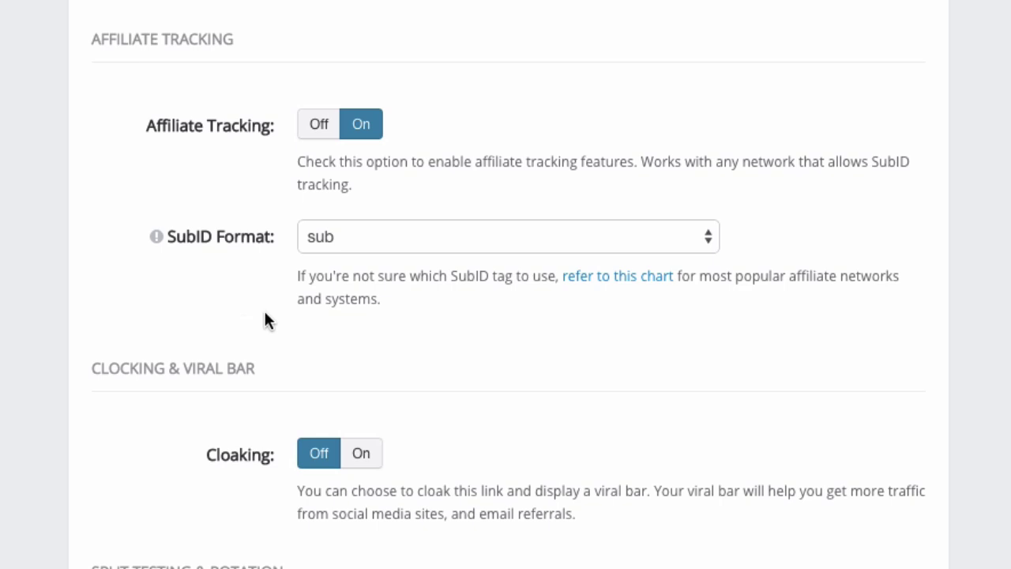
{"action": "left_click", "coordinate": [451, 244]}
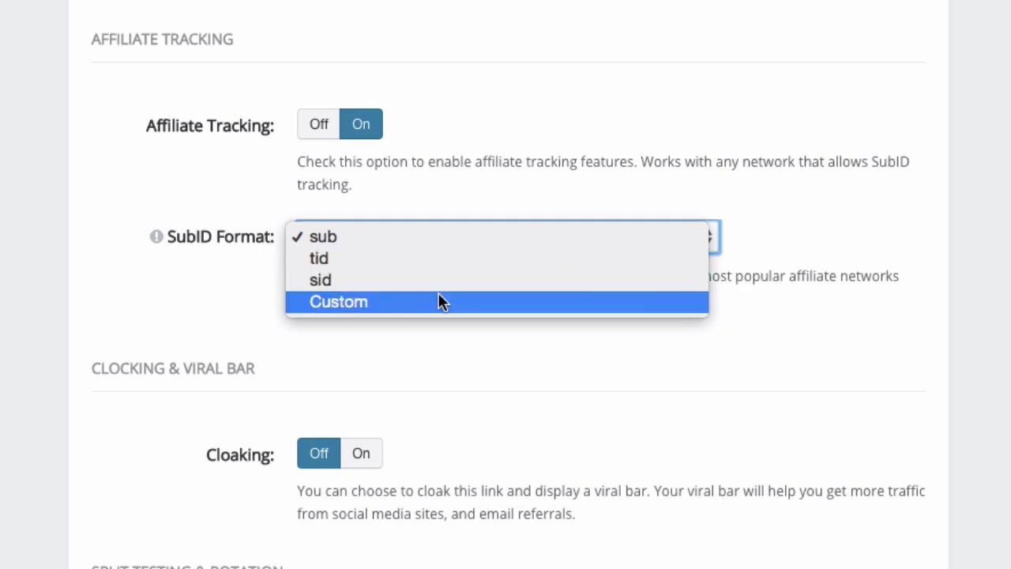
{"action": "left_click", "coordinate": [510, 180]}
{"action": "left_click", "coordinate": [594, 283]}
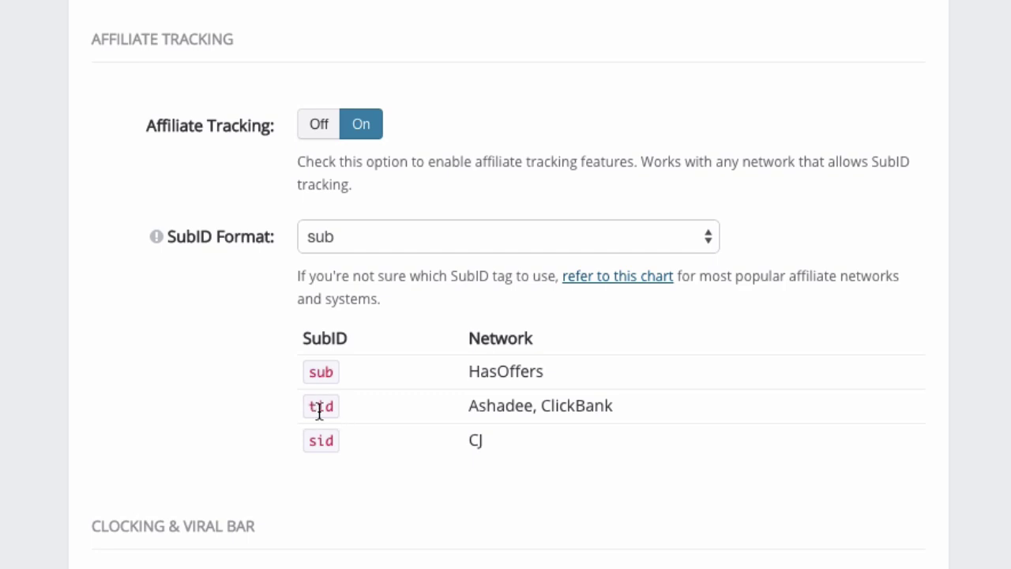
- Set the SubID Format to Custom and go to the empty Custom SubID field
{"action": "left_click", "coordinate": [383, 238]}
{"action": "left_click", "coordinate": [378, 301]}
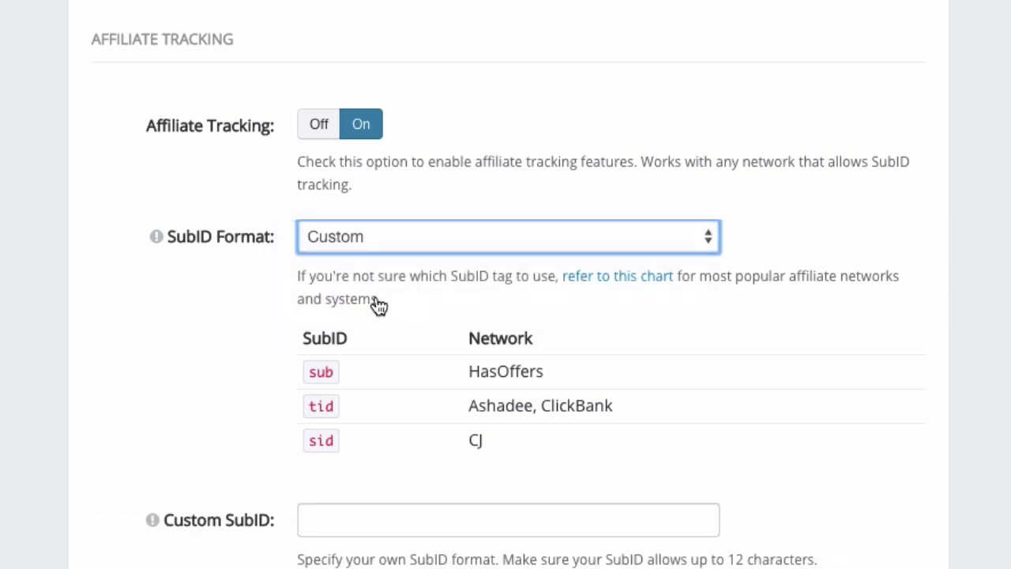
{"action": "left_click", "coordinate": [210, 440]}
{"action": "scroll", "coordinate": [210, 440], "scroll_direction": "down", "scroll_amount": 5}
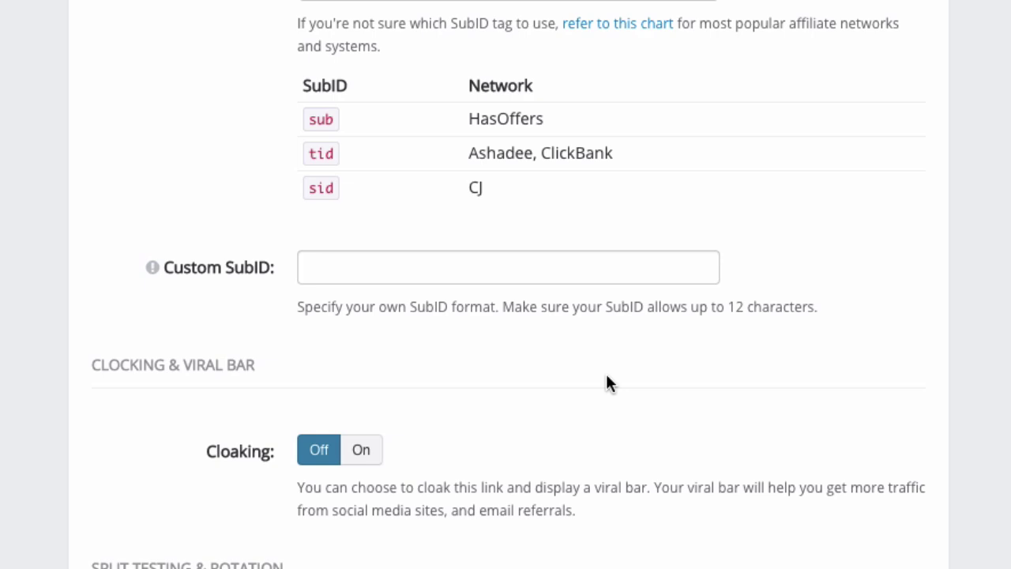
{"action": "left_click", "coordinate": [363, 270]}
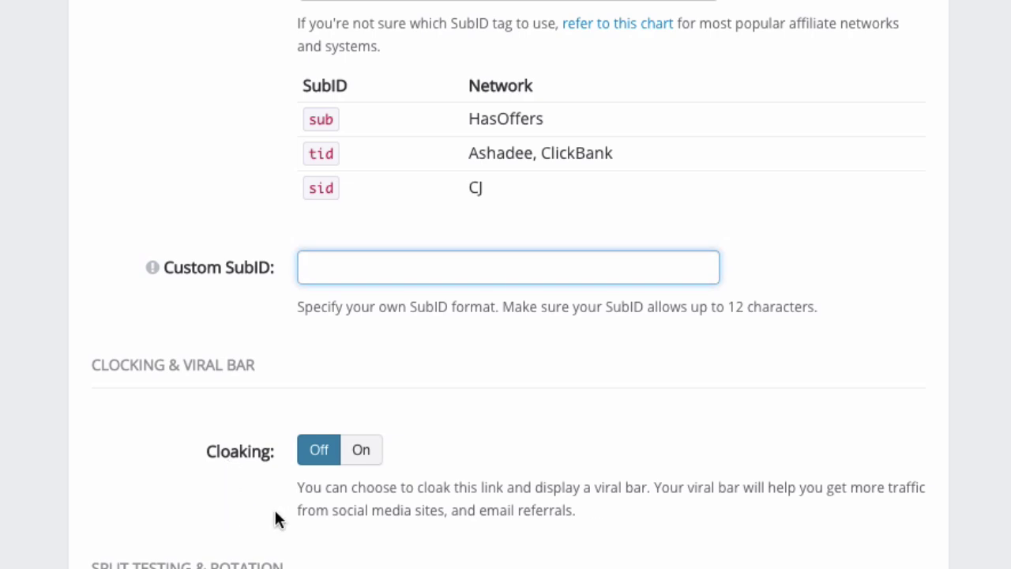
- Turn on Cloaking and Split Testing one after the other to review their options, switching each off again
{"action": "left_click", "coordinate": [363, 451]}
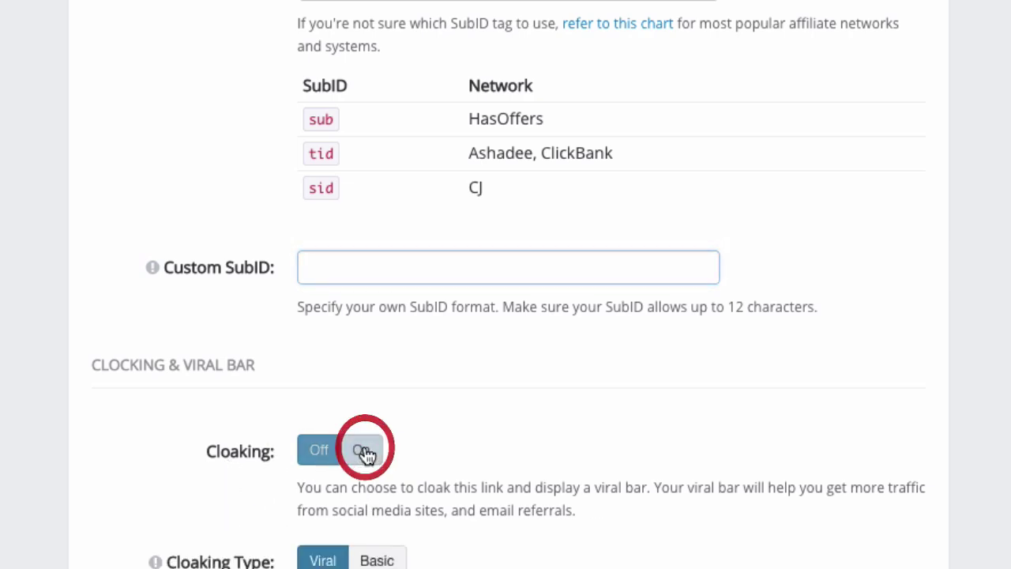
{"action": "scroll", "coordinate": [478, 535], "scroll_direction": "down", "scroll_amount": 2}
{"action": "scroll", "coordinate": [476, 482], "scroll_direction": "down", "scroll_amount": 1}
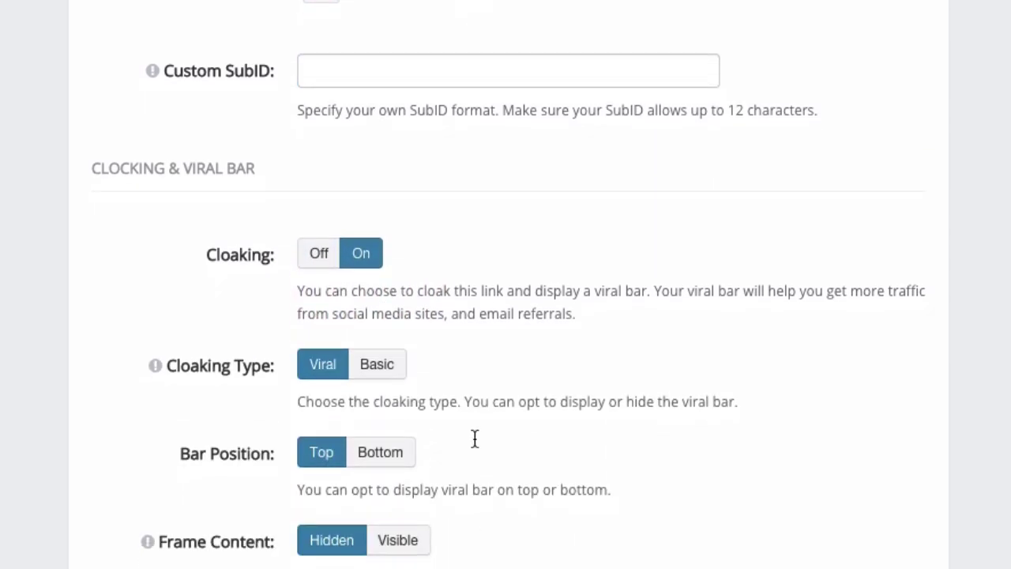
{"action": "scroll", "coordinate": [490, 328], "scroll_direction": "down", "scroll_amount": 2}
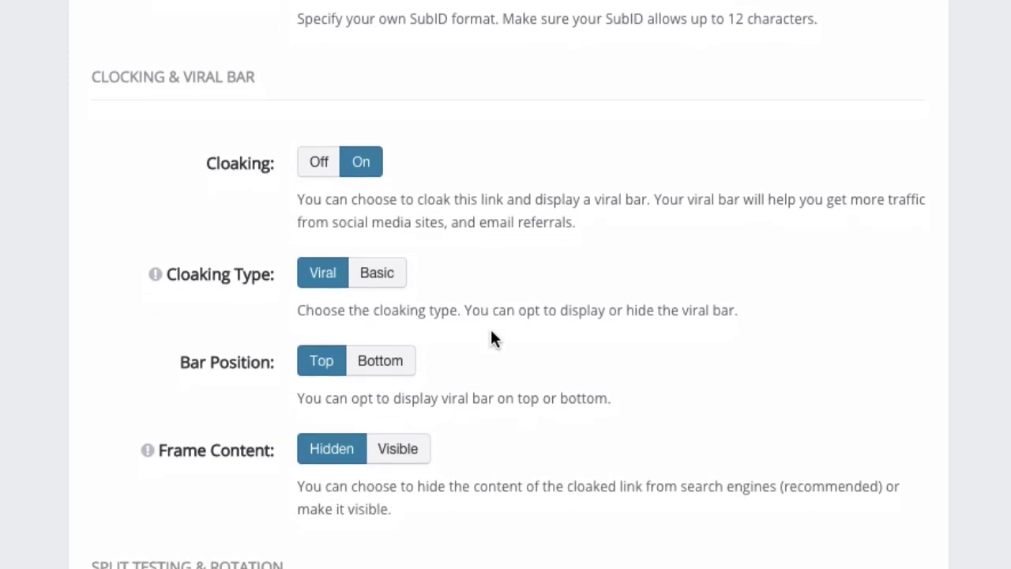
{"action": "left_click", "coordinate": [312, 165]}
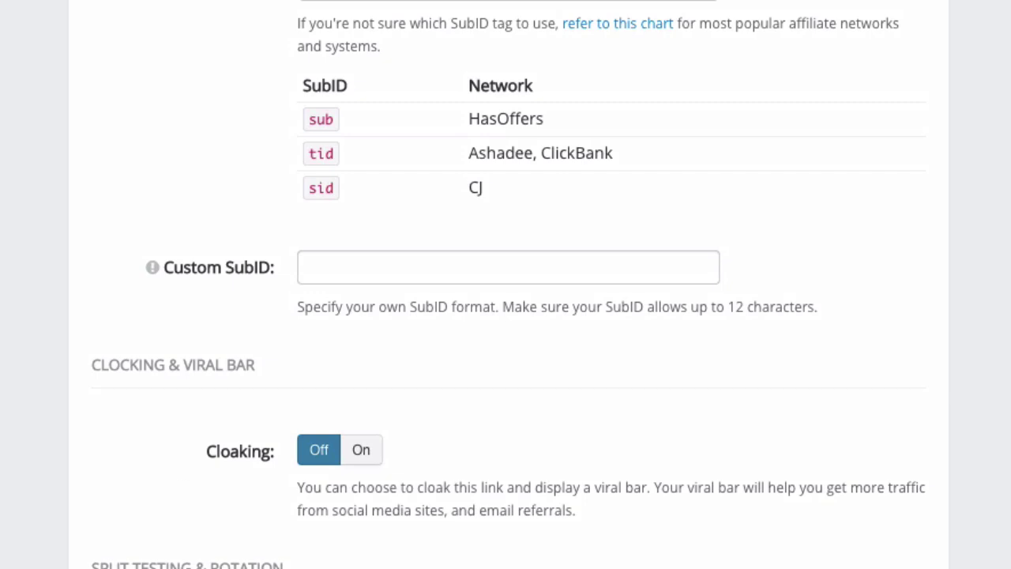
{"action": "scroll", "coordinate": [506, 316], "scroll_direction": "down", "scroll_amount": 5}
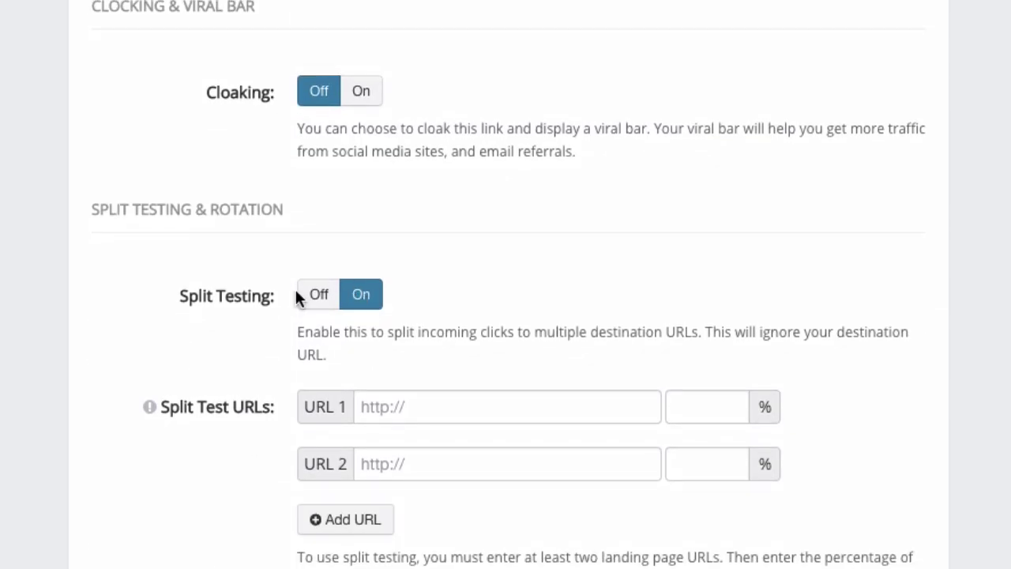
{"action": "left_click", "coordinate": [304, 295]}
- Start a new conversion goal and review the fields in its Goal Details section
{"action": "scroll", "coordinate": [316, 300], "scroll_direction": "up", "scroll_amount": 5}
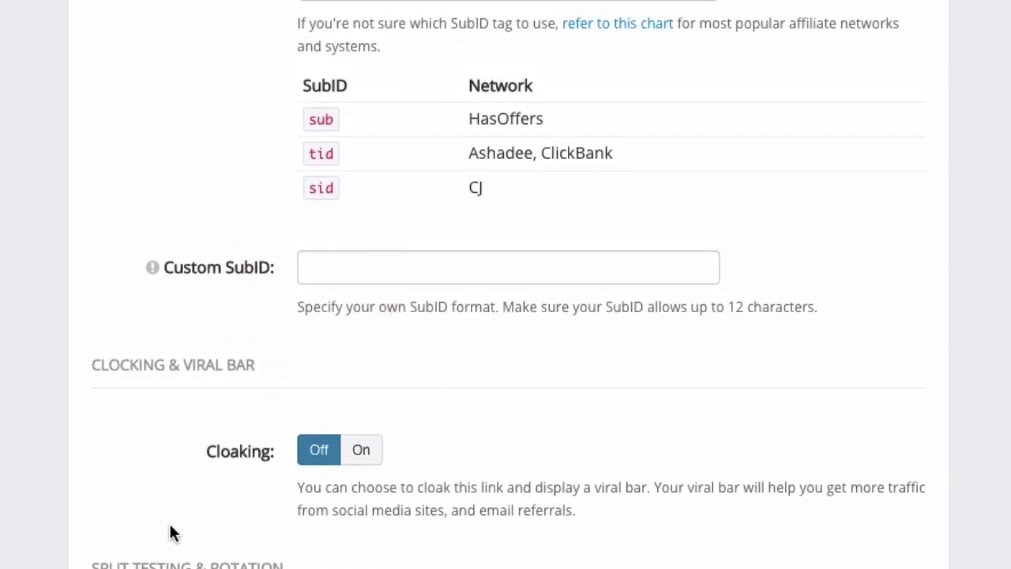
{"action": "scroll", "coordinate": [169, 530], "scroll_direction": "up", "scroll_amount": 10}
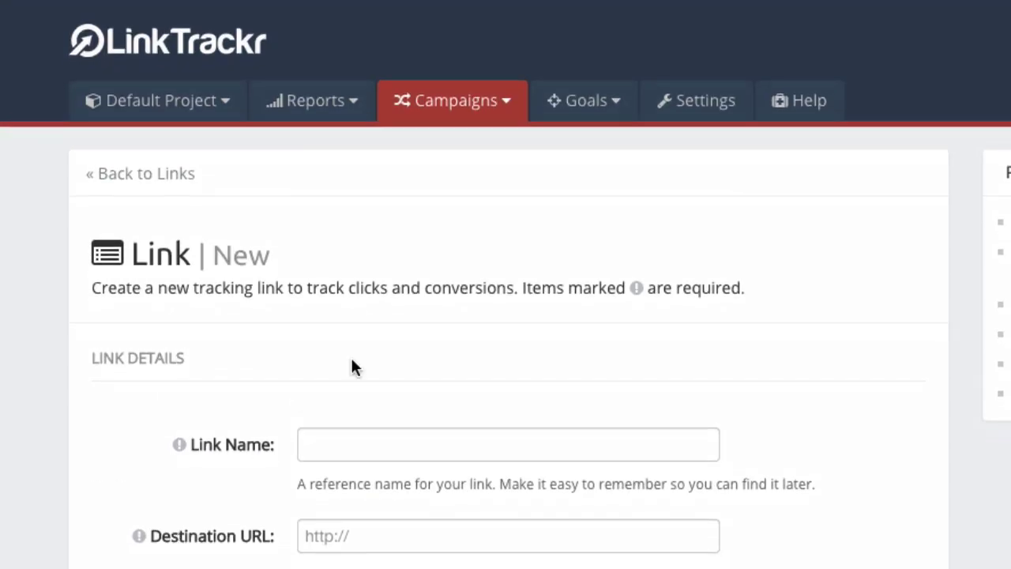
{"action": "left_click", "coordinate": [616, 118]}
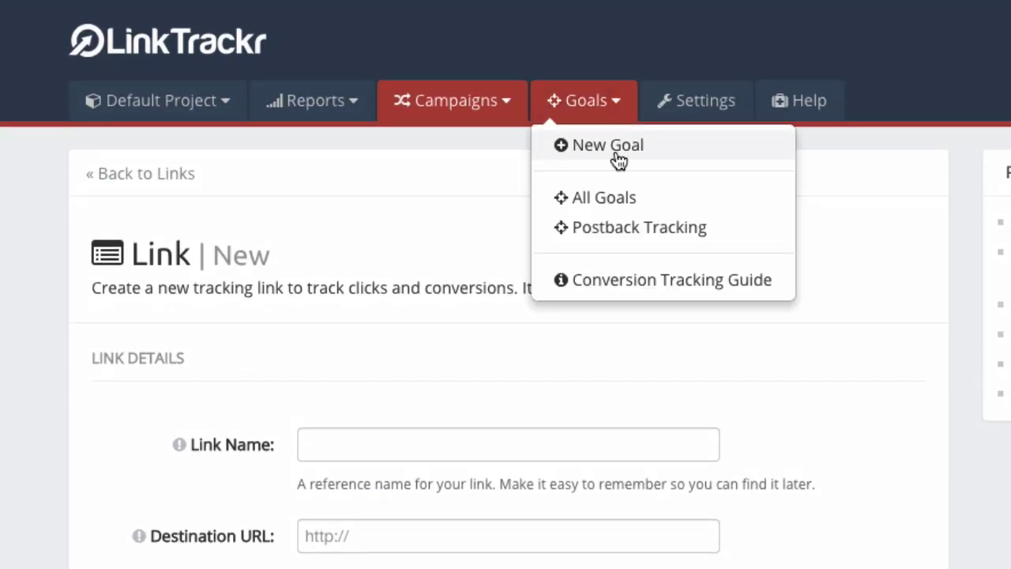
{"action": "left_click", "coordinate": [617, 154]}
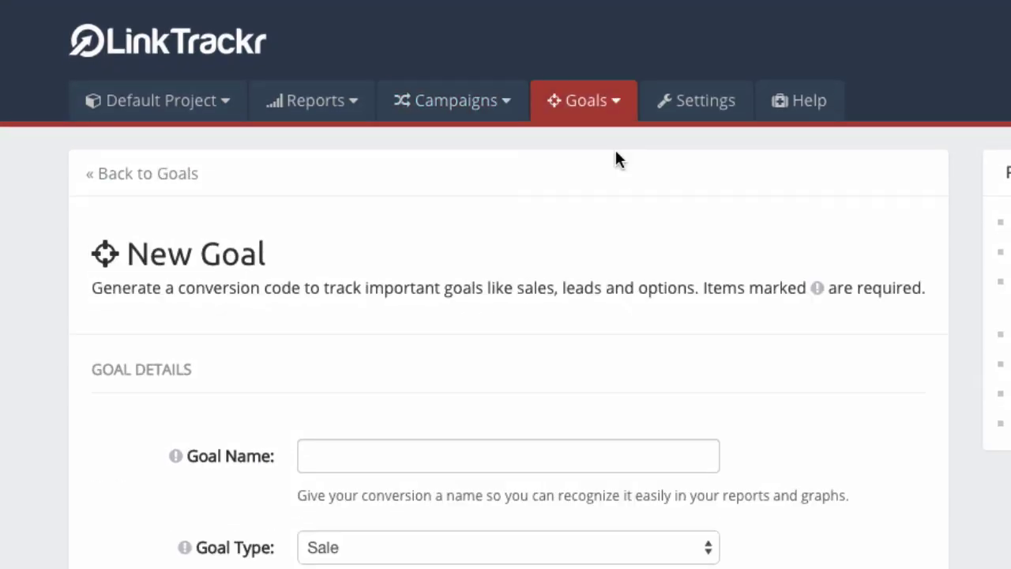
{"action": "scroll", "coordinate": [505, 284], "scroll_direction": "down", "scroll_amount": 5}
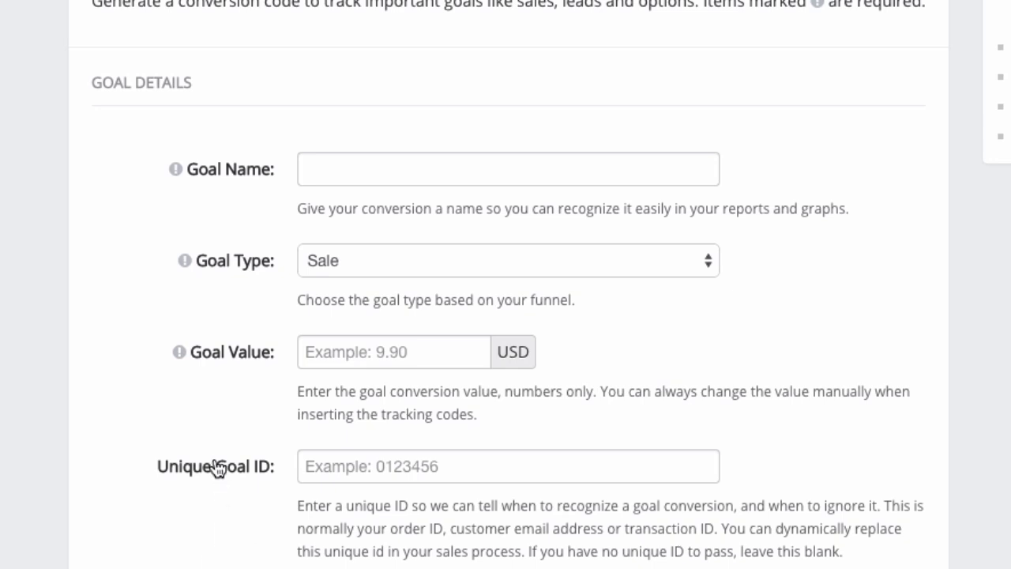
- Go to the Unique Goal ID field, then look through the Goal Type options, keeping Sale
{"action": "left_click", "coordinate": [318, 465]}
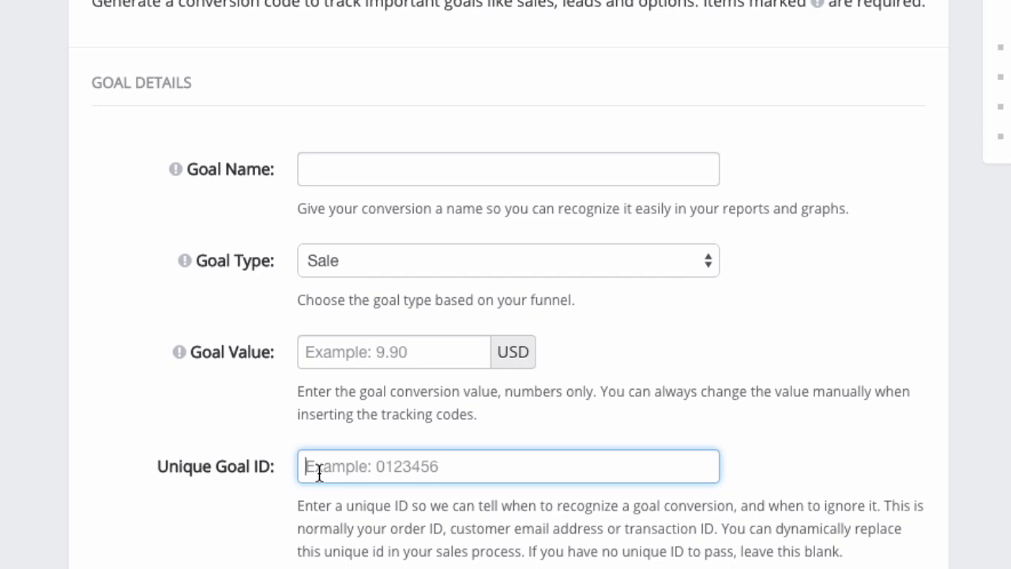
{"action": "left_click", "coordinate": [325, 268]}
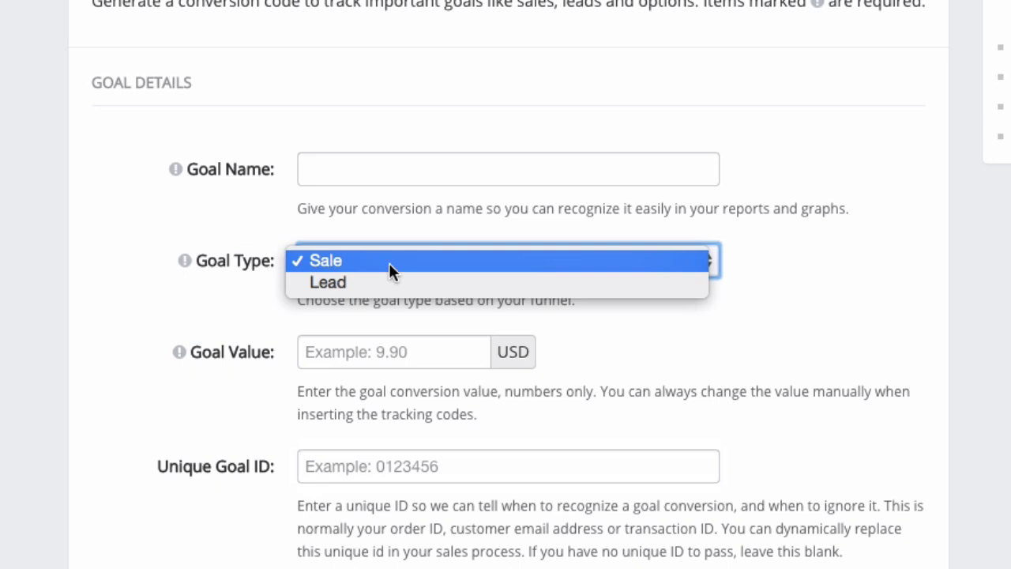
{"action": "left_click", "coordinate": [189, 347]}
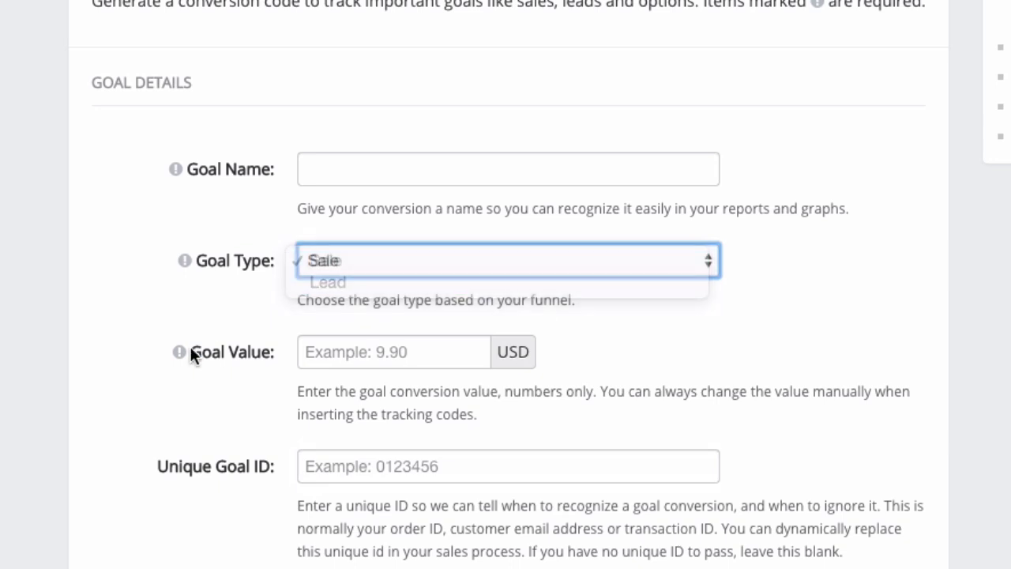
{"action": "left_click", "coordinate": [394, 268]}
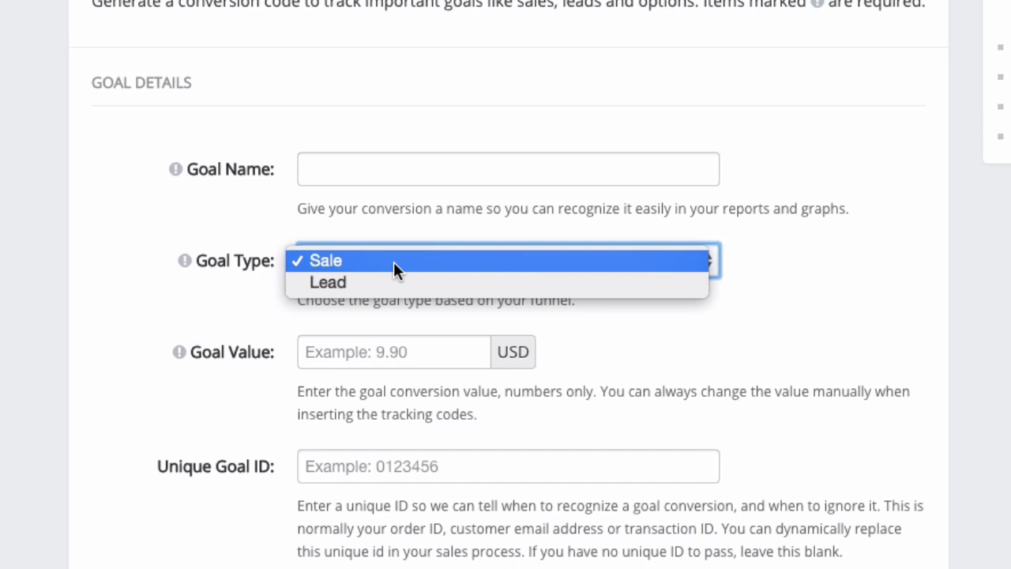
{"action": "left_click", "coordinate": [163, 346]}
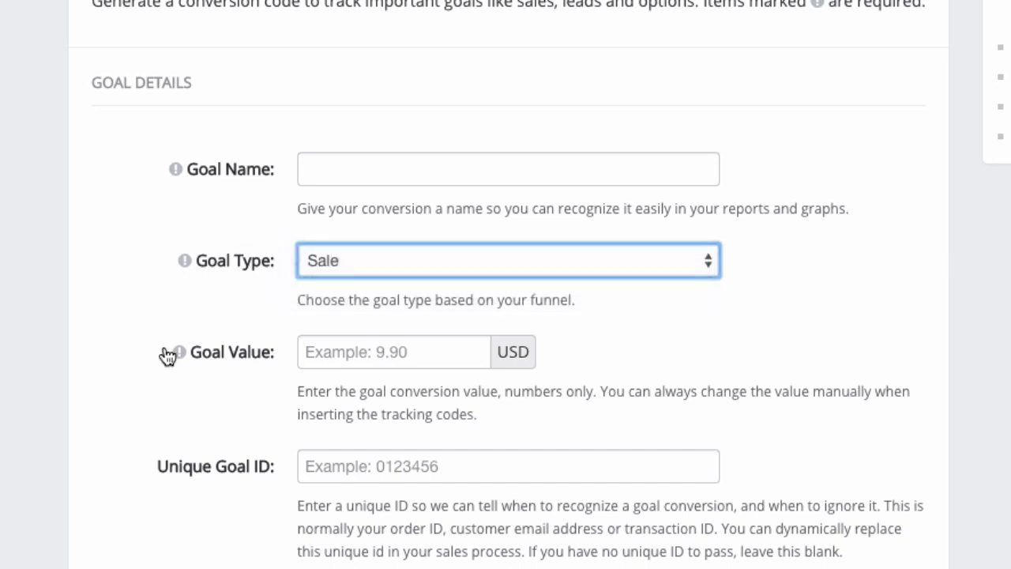
- Start a new campaign and review its Link Details and Tracking Parameters fields
{"action": "scroll", "coordinate": [146, 509], "scroll_direction": "up", "scroll_amount": 4}
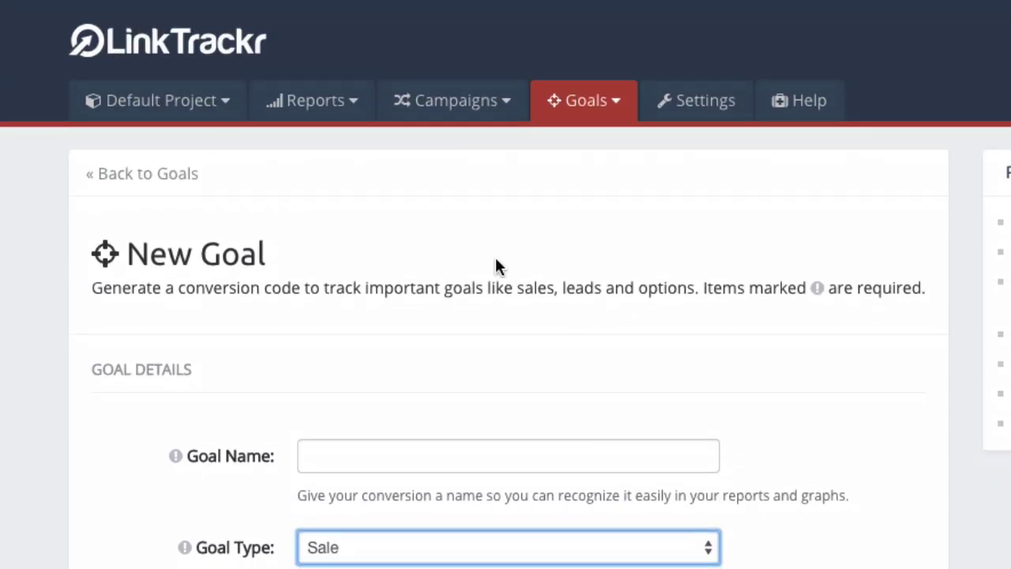
{"action": "left_click", "coordinate": [509, 117]}
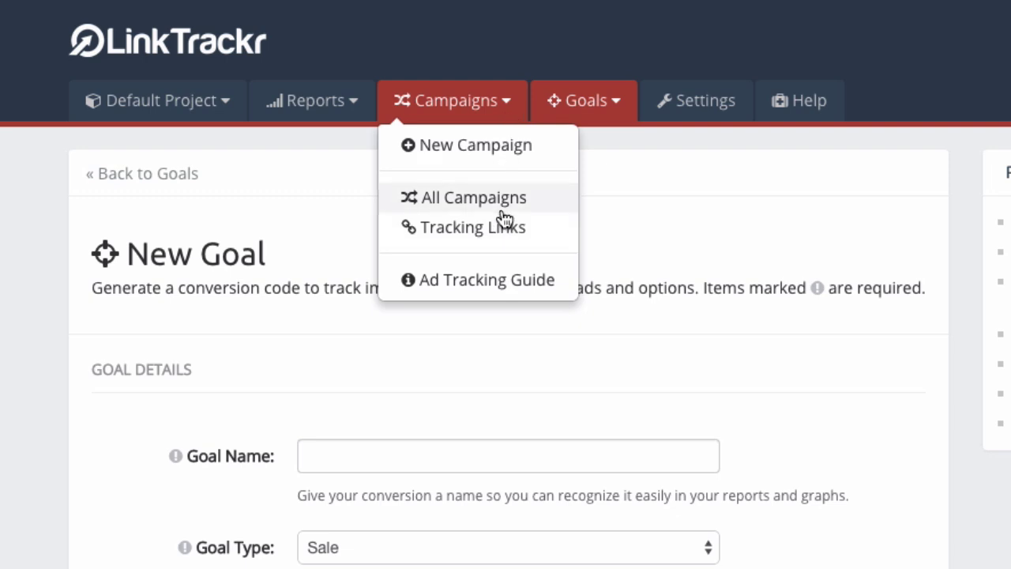
{"action": "left_click", "coordinate": [504, 164]}
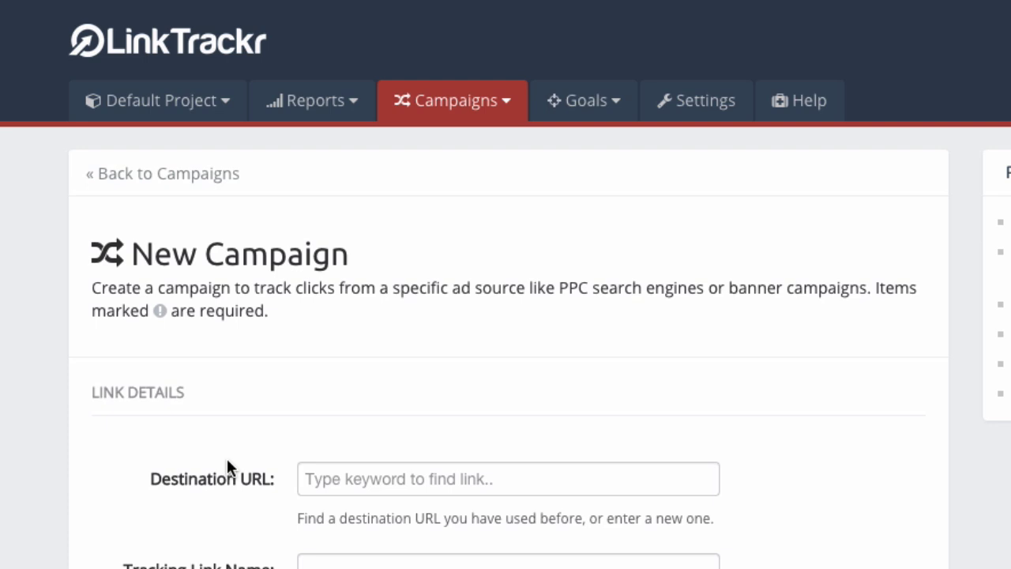
{"action": "scroll", "coordinate": [506, 316], "scroll_direction": "down", "scroll_amount": 5}
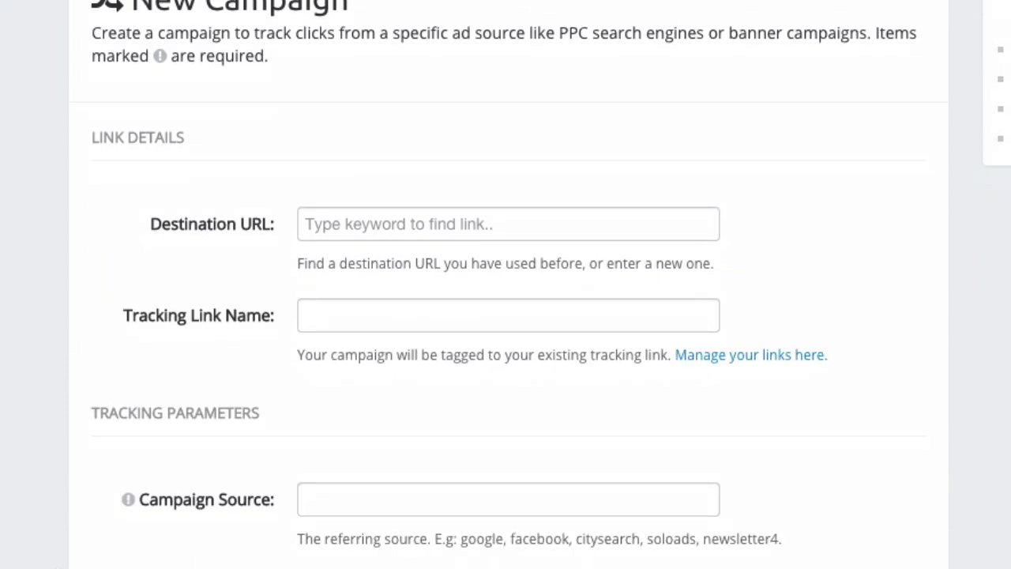
{"action": "scroll", "coordinate": [506, 316], "scroll_direction": "down", "scroll_amount": 3}
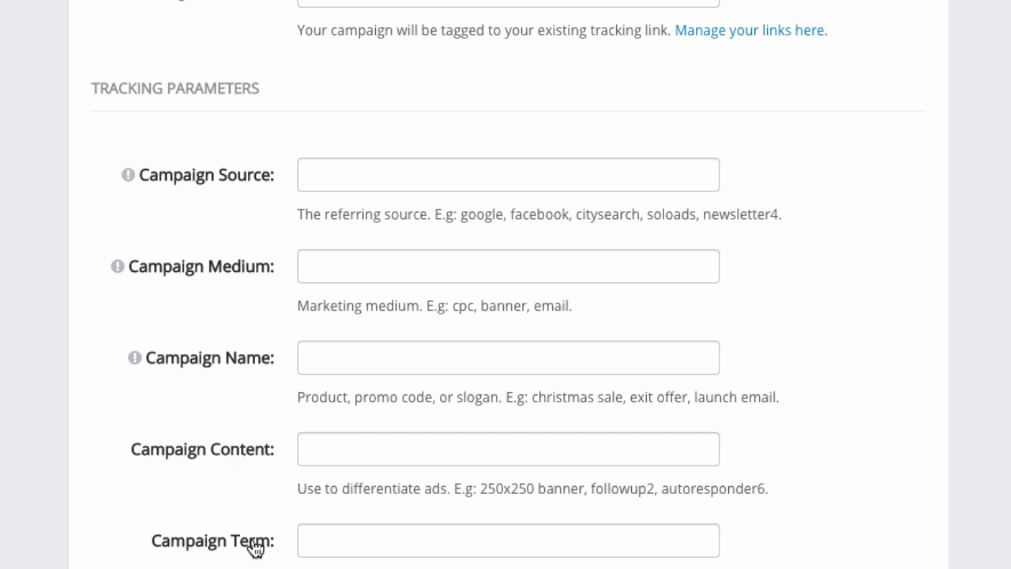
- Fill in the tracking parameters with campaign source facebook, medium social and name easter
{"action": "left_click", "coordinate": [405, 181]}
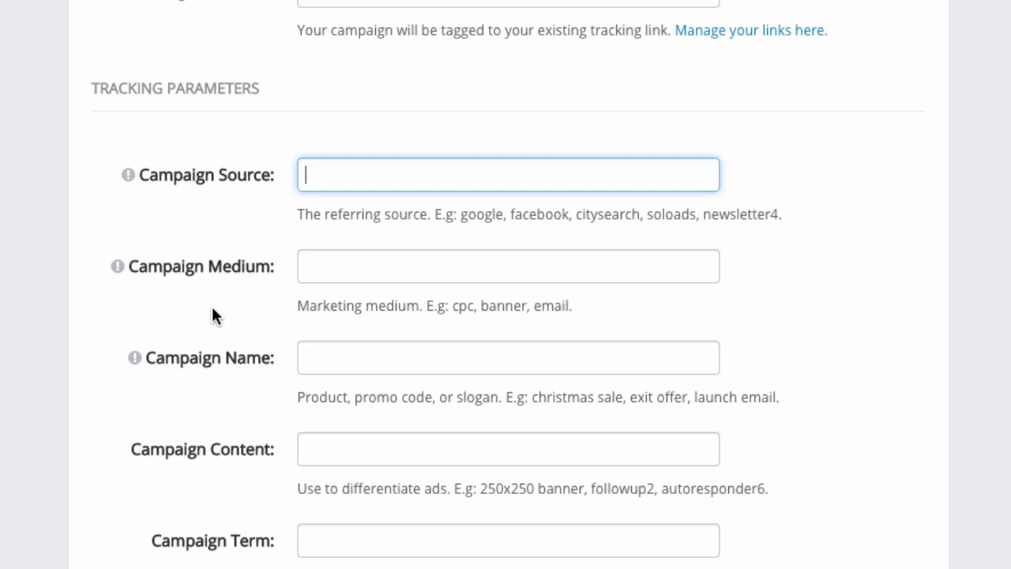
{"action": "type", "text": "facebook"}
{"action": "left_click", "coordinate": [339, 263]}
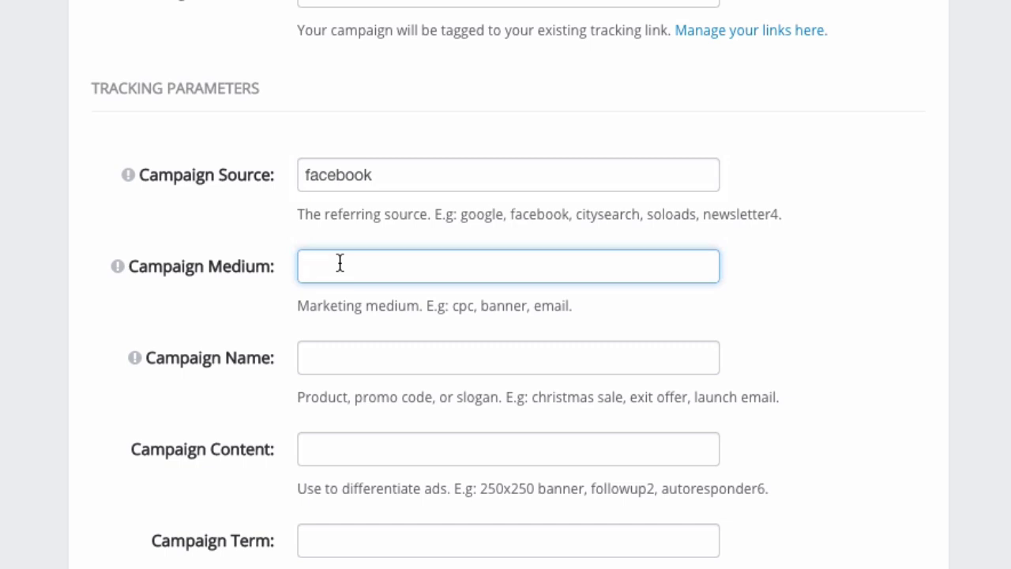
{"action": "type", "text": "social"}
{"action": "key", "text": "Tab"}
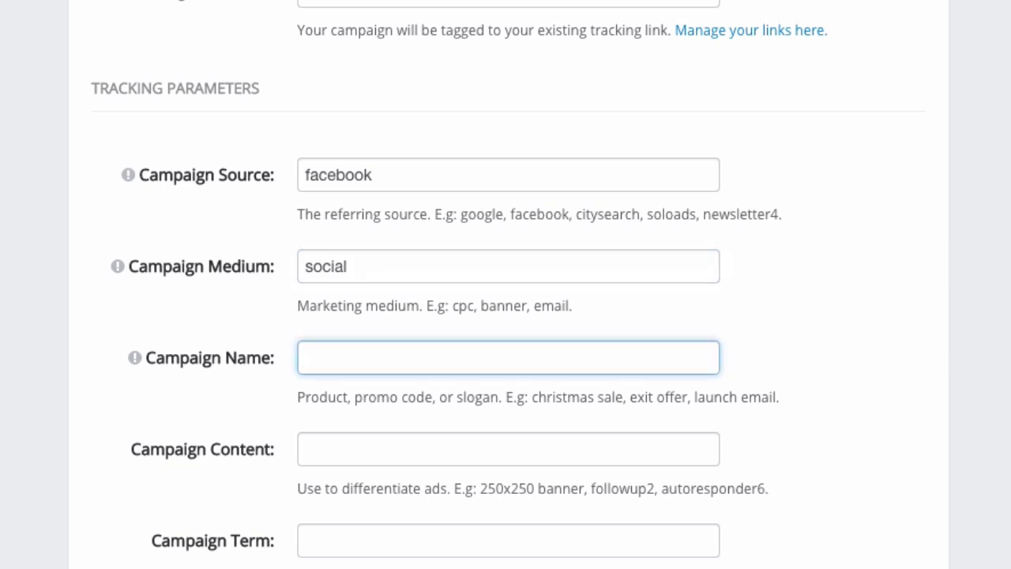
{"action": "type", "text": "easter"}
- Turn on Calculate Cost for the campaign and set the cost per click to 0.40 USD
{"action": "scroll", "coordinate": [208, 355], "scroll_direction": "down", "scroll_amount": 4}
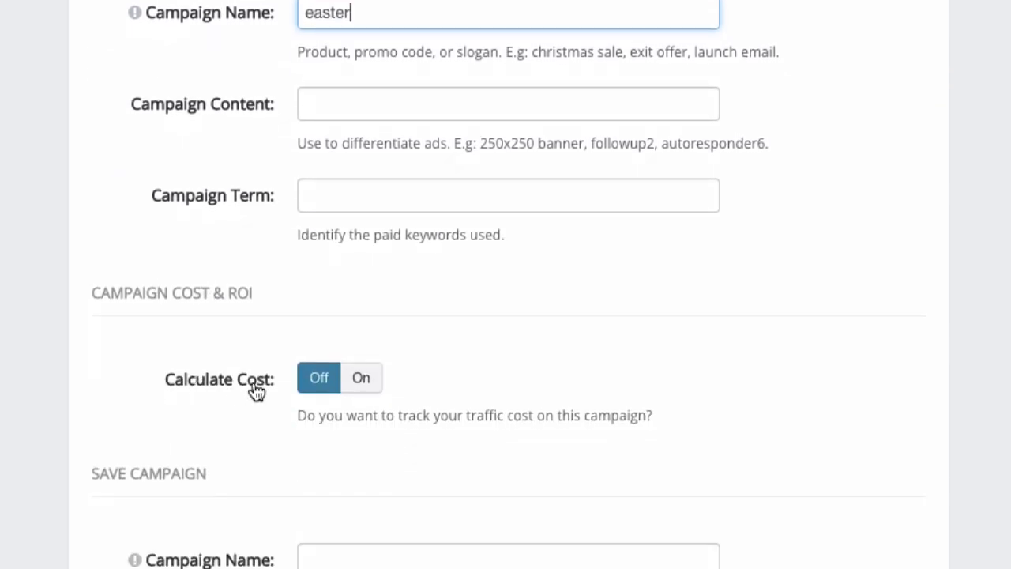
{"action": "left_click", "coordinate": [361, 377]}
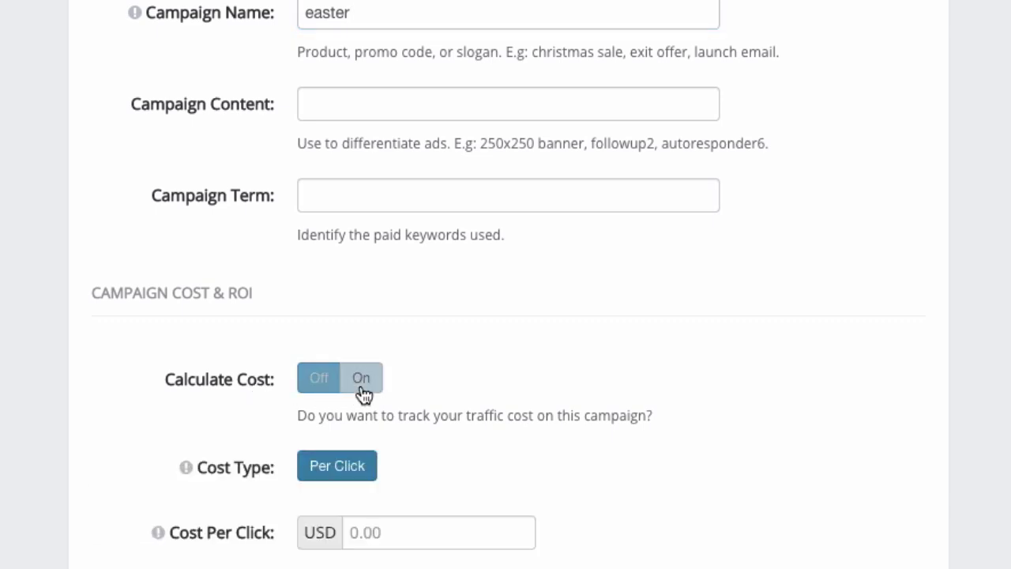
{"action": "scroll", "coordinate": [166, 466], "scroll_direction": "down", "scroll_amount": 2}
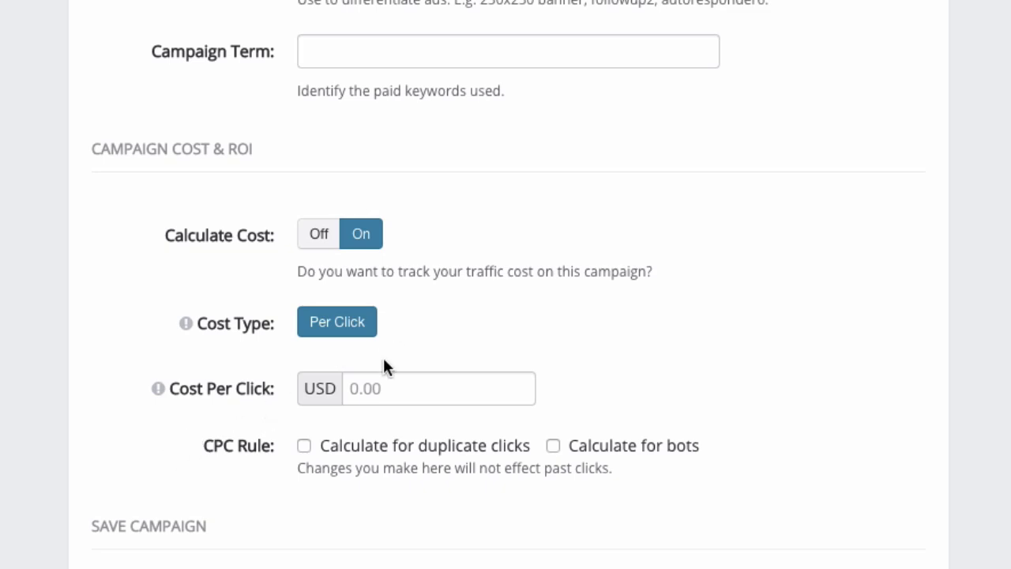
{"action": "left_click", "coordinate": [375, 393]}
{"action": "type", "text": "0"}
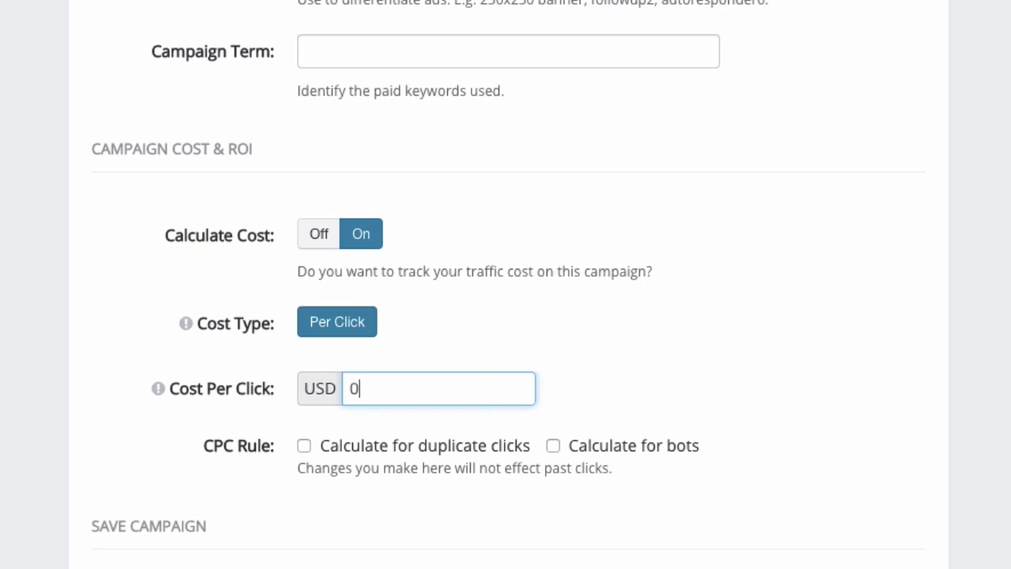
{"action": "type", "text": ".40"}
{"action": "left_click", "coordinate": [667, 476]}
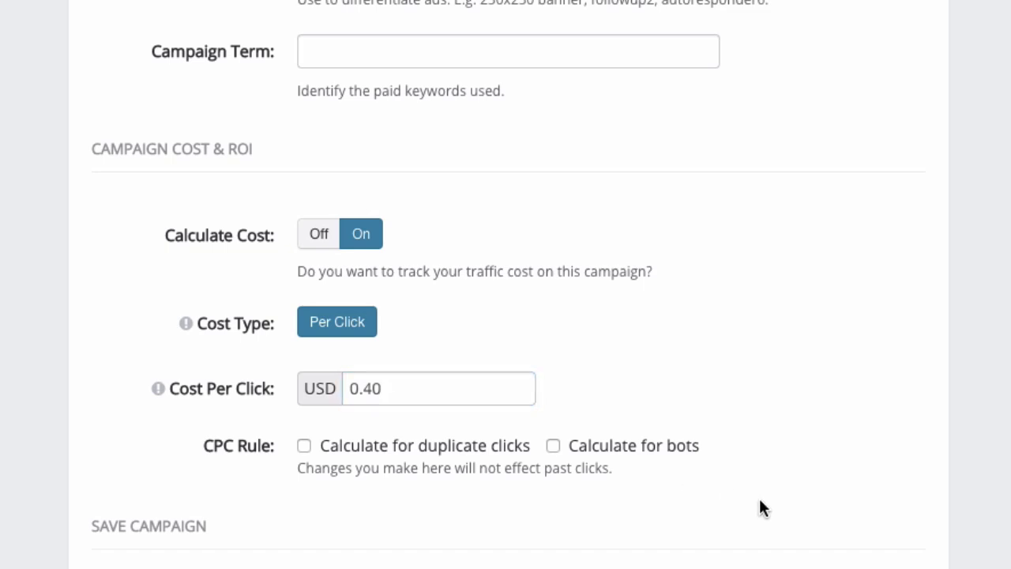
{"action": "scroll", "coordinate": [758, 505], "scroll_direction": "down", "scroll_amount": 1}
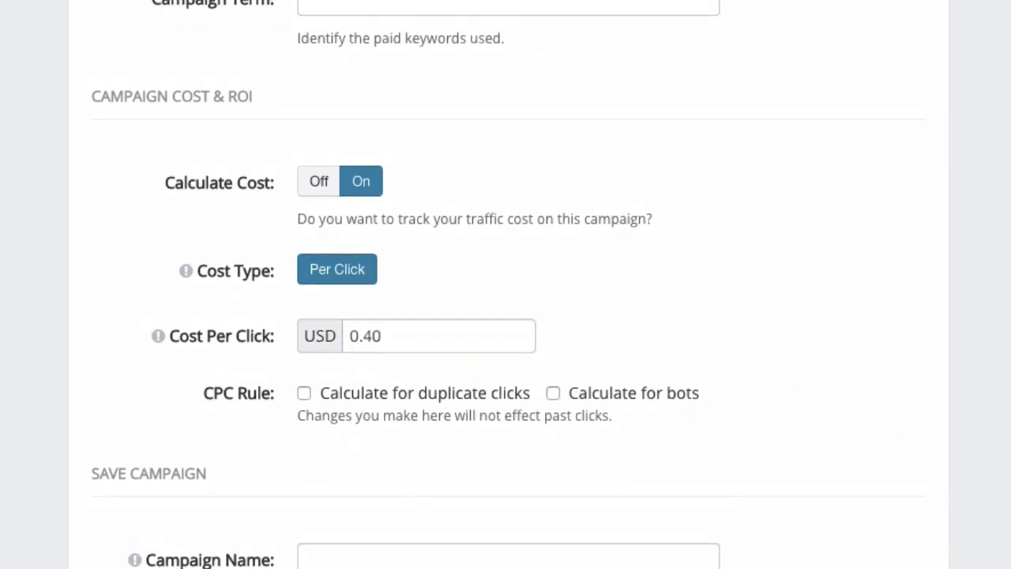
- Open the project settings and review the Basic Settings and Viral Bar sections
{"action": "scroll", "coordinate": [169, 542], "scroll_direction": "up", "scroll_amount": 10}
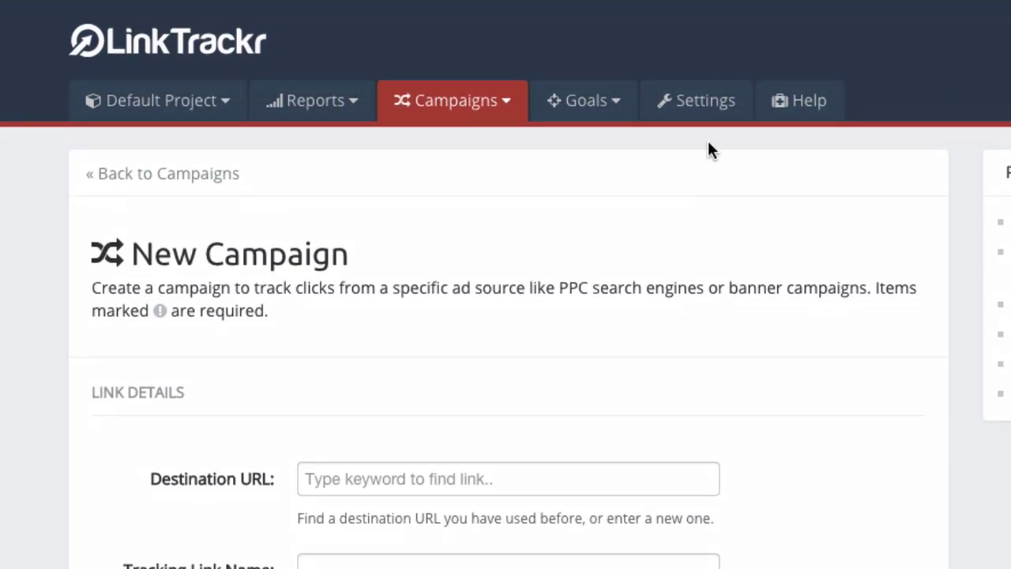
{"action": "left_click", "coordinate": [705, 115]}
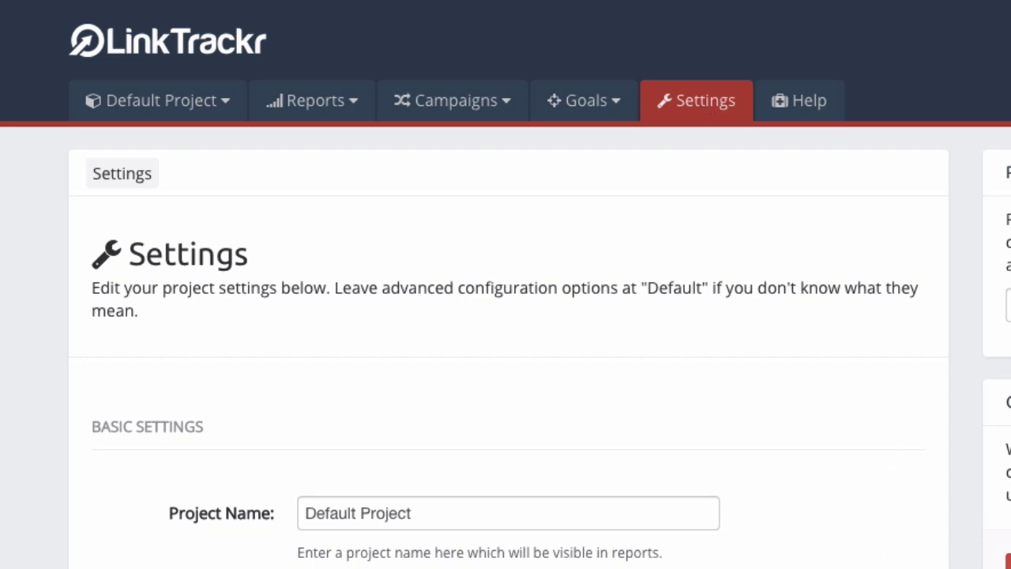
{"action": "scroll", "coordinate": [862, 526], "scroll_direction": "down", "scroll_amount": 1}
{"action": "scroll", "coordinate": [506, 316], "scroll_direction": "down", "scroll_amount": 6}
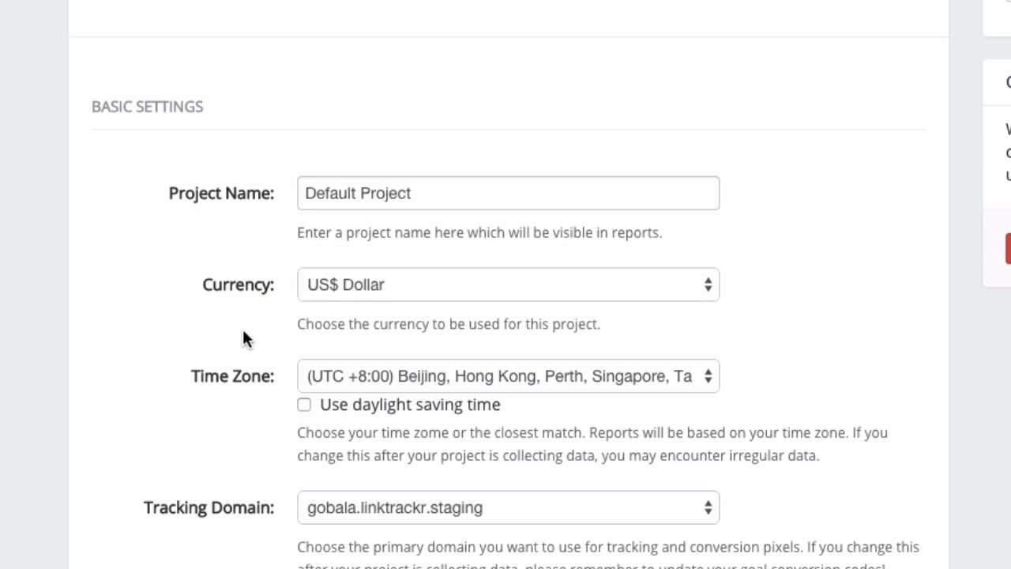
{"action": "scroll", "coordinate": [242, 329], "scroll_direction": "down", "scroll_amount": 3}
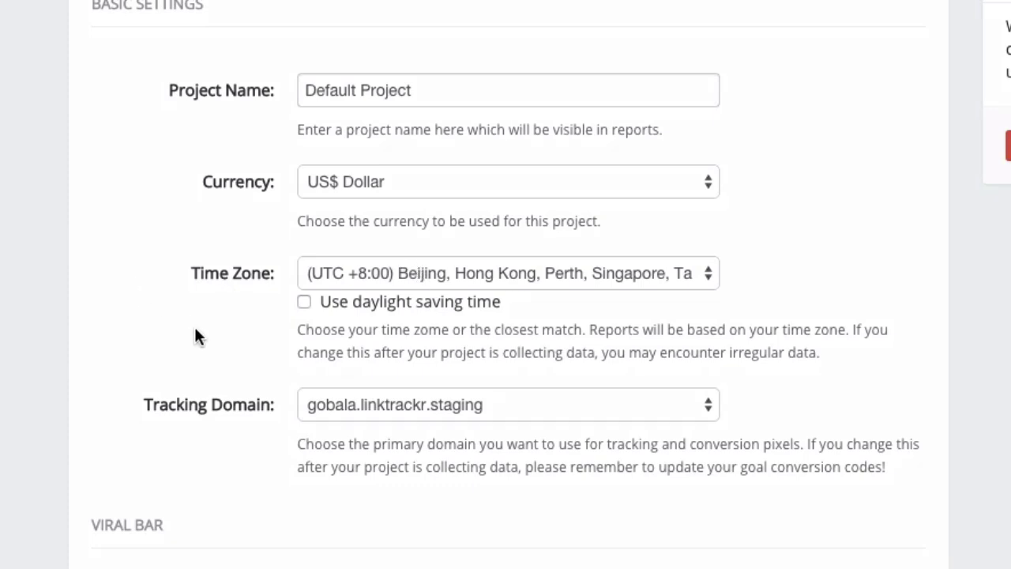
{"action": "scroll", "coordinate": [206, 357], "scroll_direction": "down", "scroll_amount": 5}
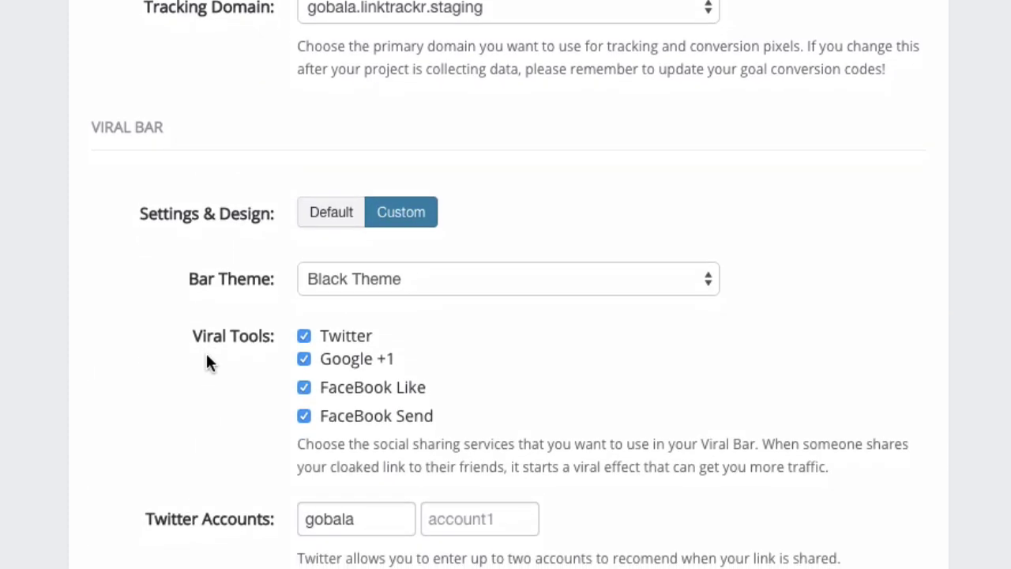
- Look through the available tracking domains for the project and keep the selected staging domain
{"action": "scroll", "coordinate": [206, 357], "scroll_direction": "up", "scroll_amount": 2}
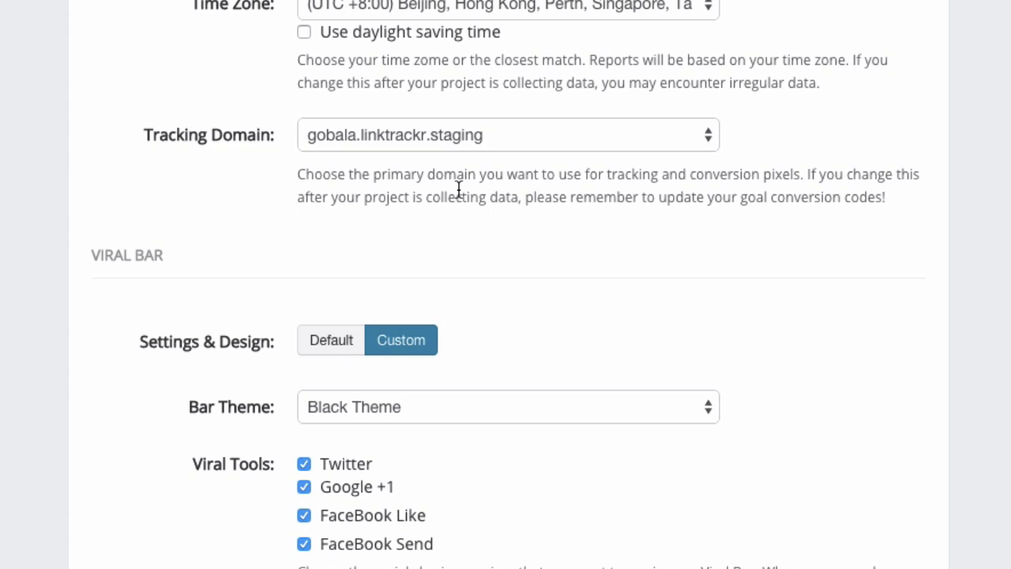
{"action": "left_click", "coordinate": [483, 139]}
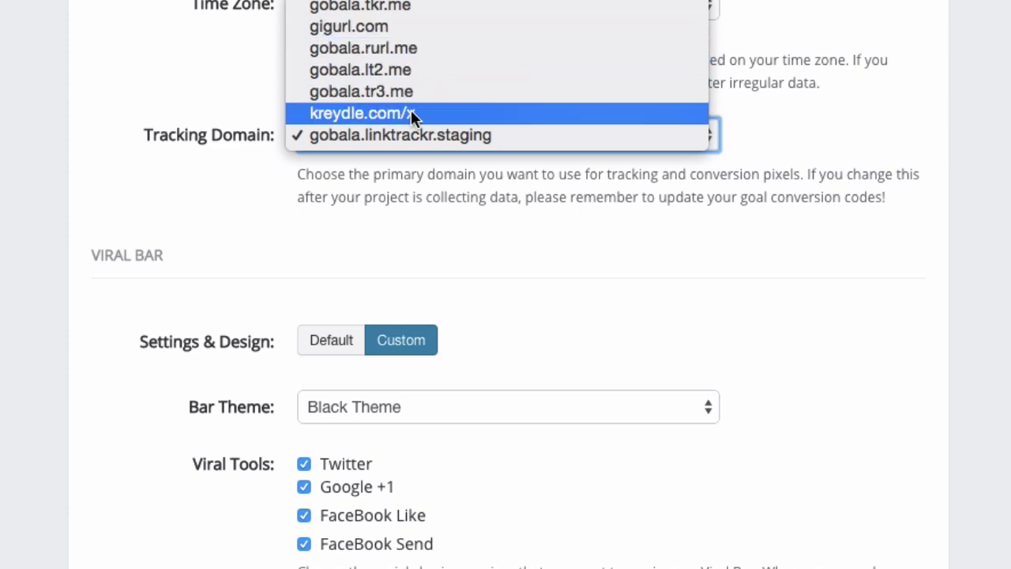
{"action": "left_click", "coordinate": [440, 139]}
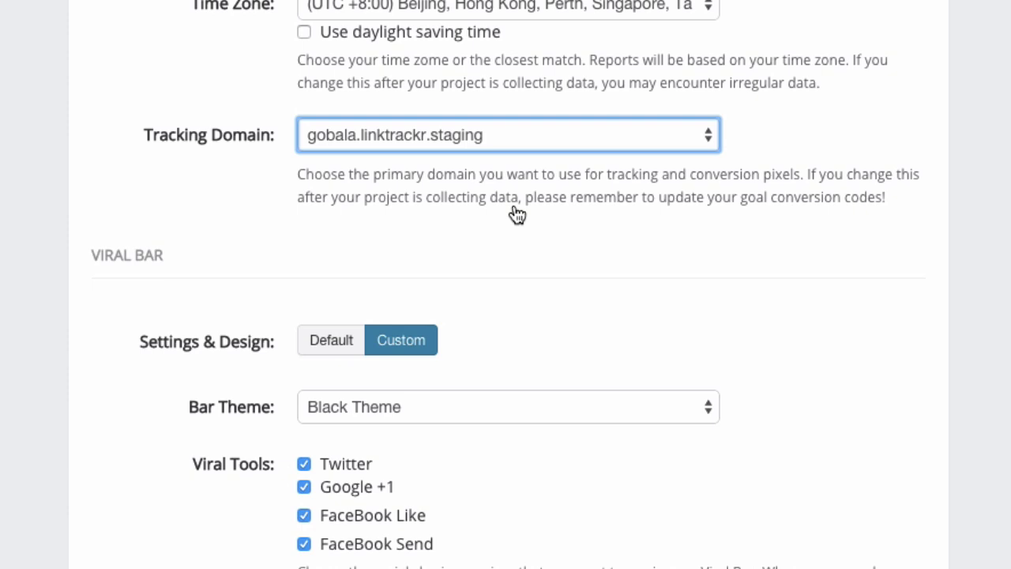
{"action": "left_click", "coordinate": [110, 316]}
- Switch the Viral Bar's Settings & Design to Default and back to Custom, and review its custom options
{"action": "scroll", "coordinate": [111, 316], "scroll_direction": "down", "scroll_amount": 3}
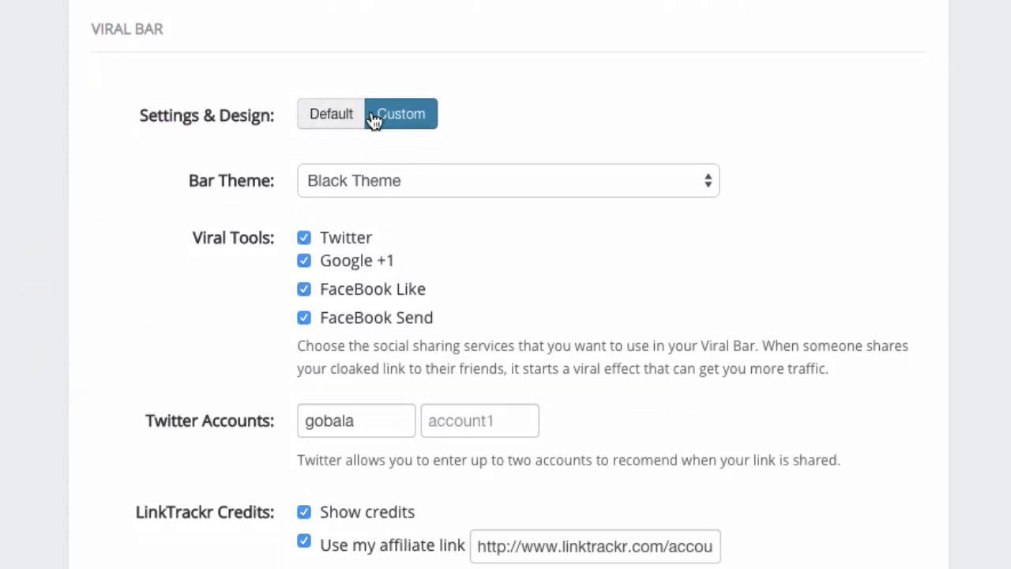
{"action": "left_click", "coordinate": [332, 115]}
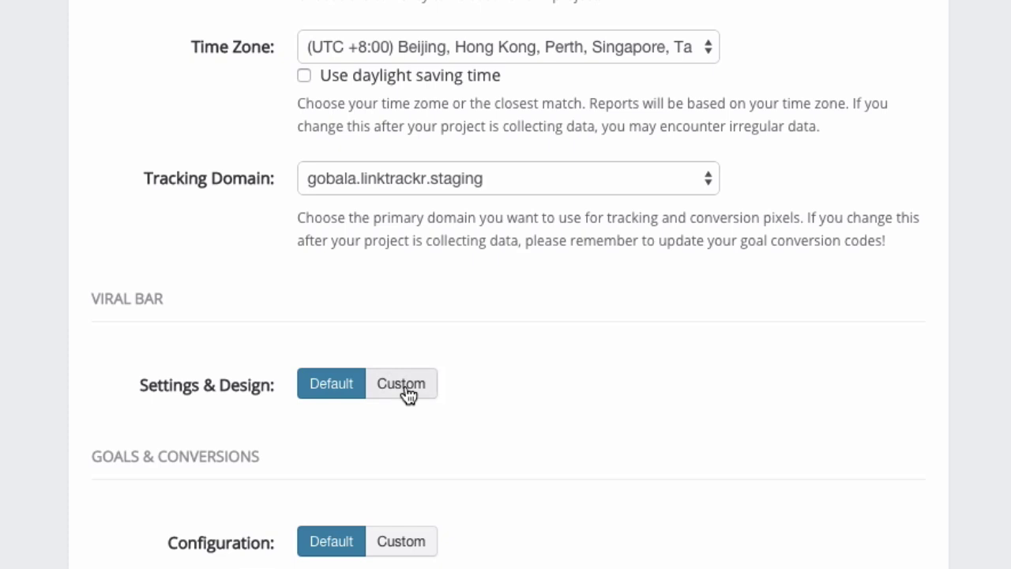
{"action": "left_click", "coordinate": [405, 388]}
{"action": "scroll", "coordinate": [406, 395], "scroll_direction": "down", "scroll_amount": 6}
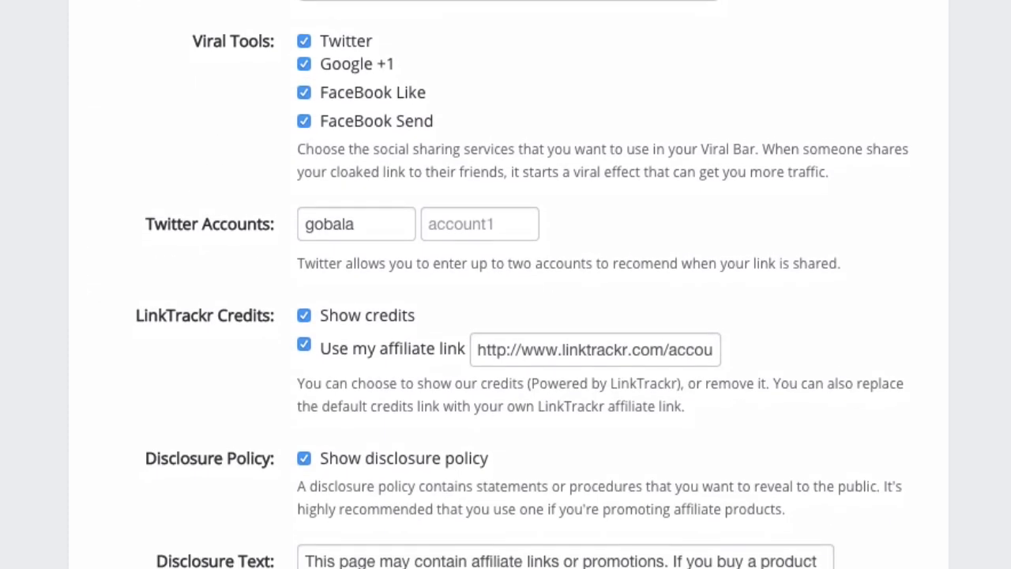
{"action": "scroll", "coordinate": [197, 455], "scroll_direction": "up", "scroll_amount": 3}
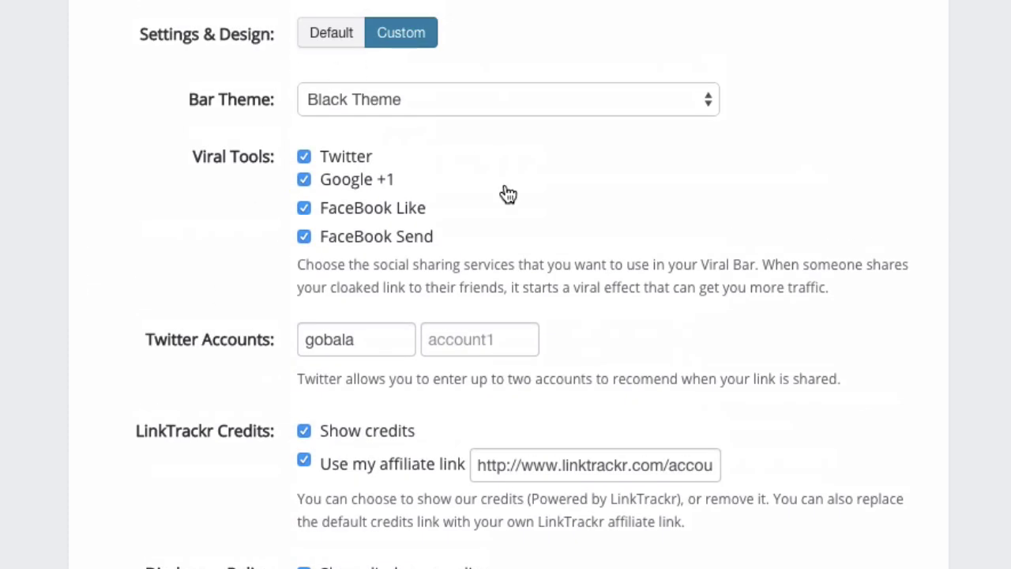
- Switch the Goals & Conversions configuration to Custom and look through the Conversion Logic choices, keeping Count all conversions
{"action": "scroll", "coordinate": [140, 523], "scroll_direction": "down", "scroll_amount": 5}
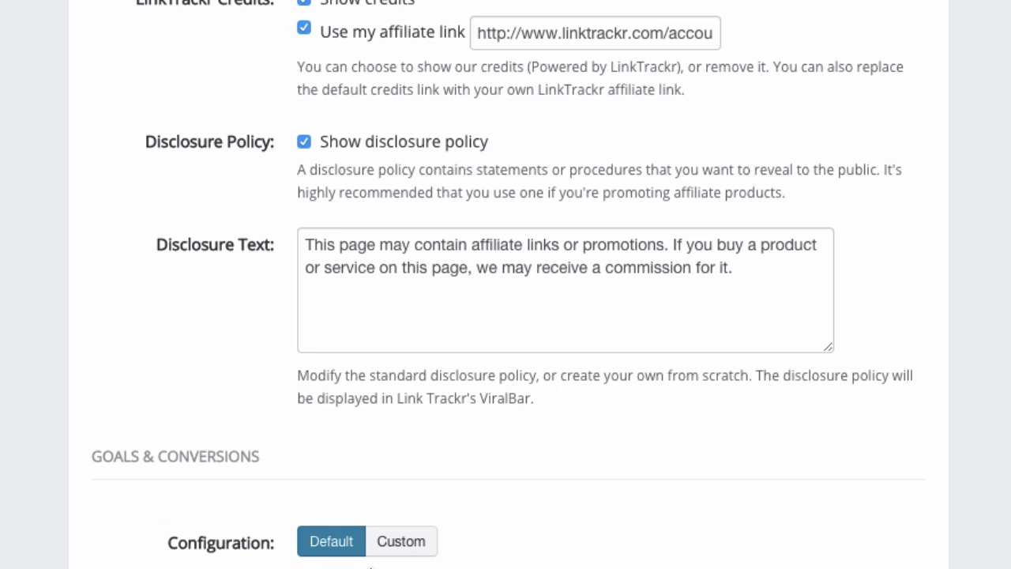
{"action": "left_click", "coordinate": [398, 542]}
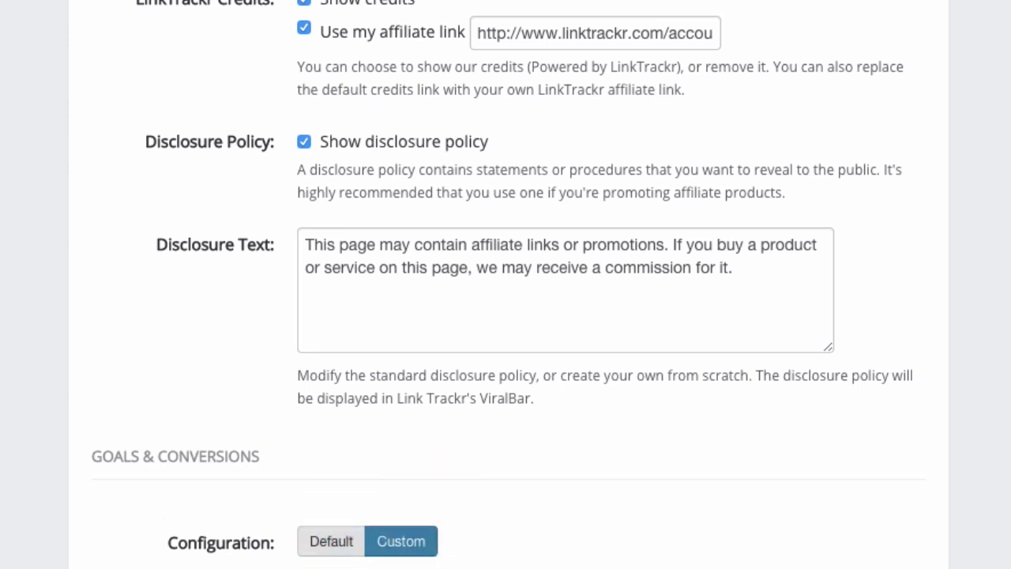
{"action": "scroll", "coordinate": [399, 541], "scroll_direction": "down", "scroll_amount": 5}
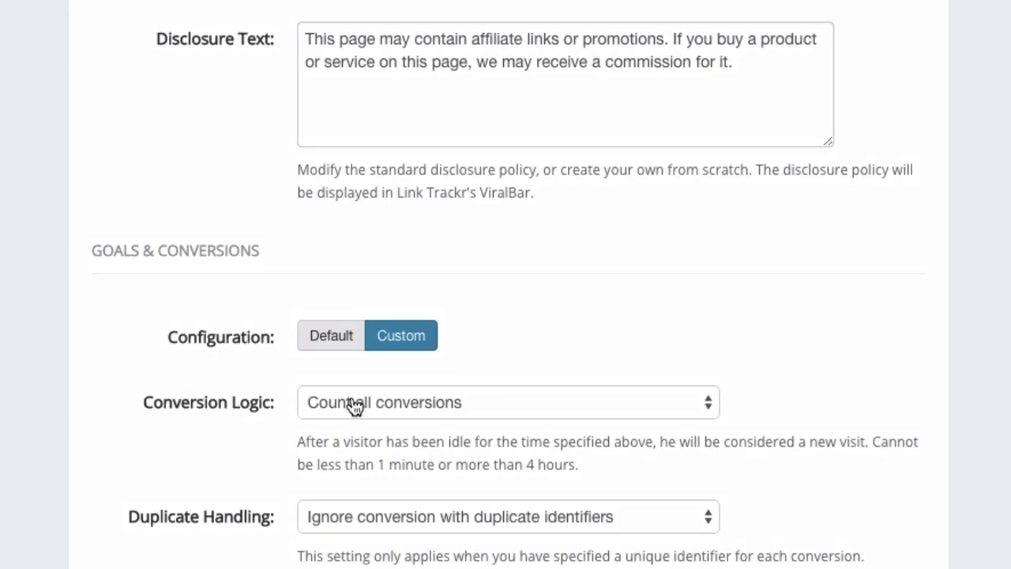
{"action": "left_click", "coordinate": [383, 412]}
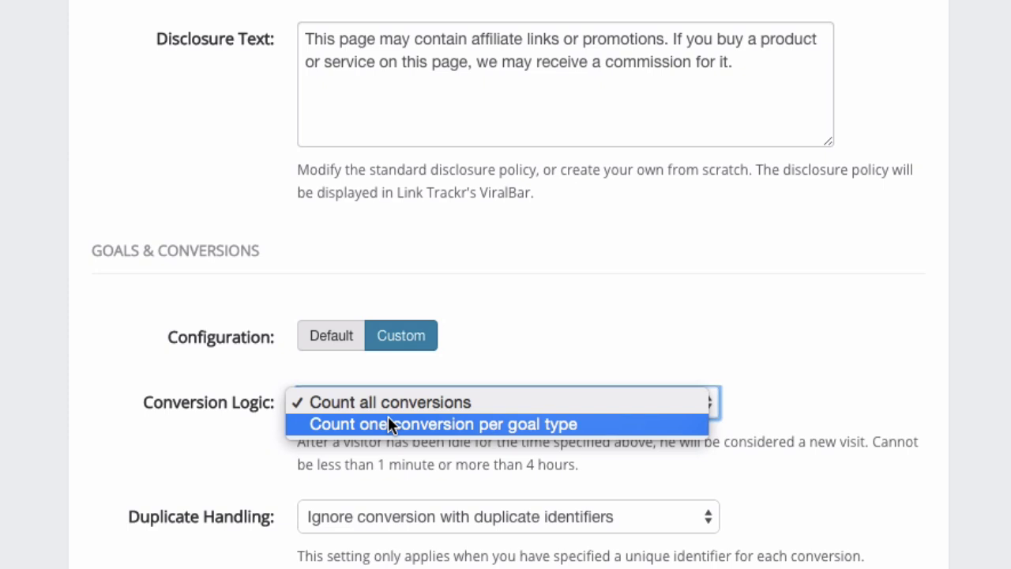
{"action": "left_click", "coordinate": [217, 456]}
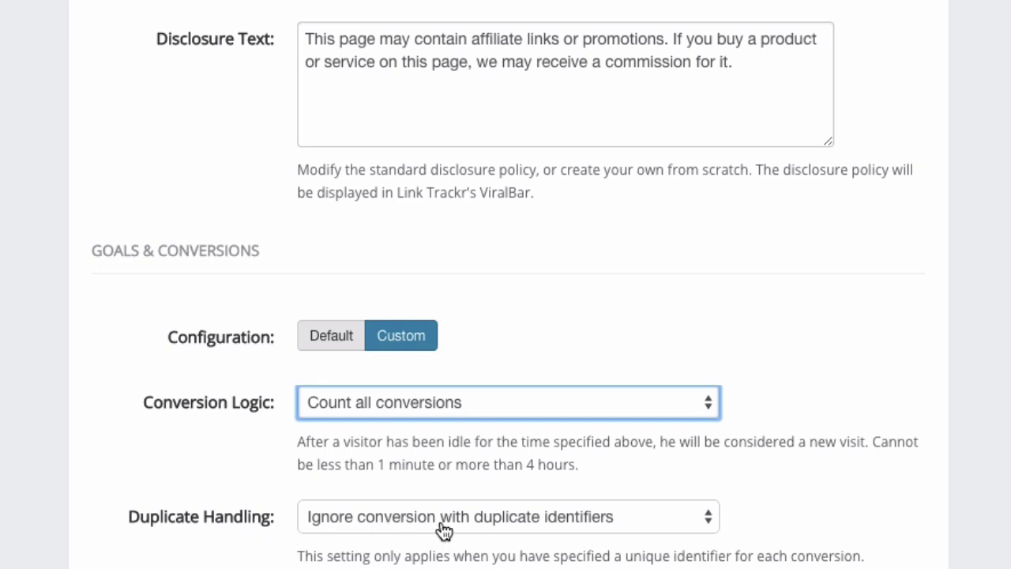
- Look through the Duplicate Handling choices and keep Ignore conversion with duplicate identifiers
{"action": "left_click", "coordinate": [600, 521]}
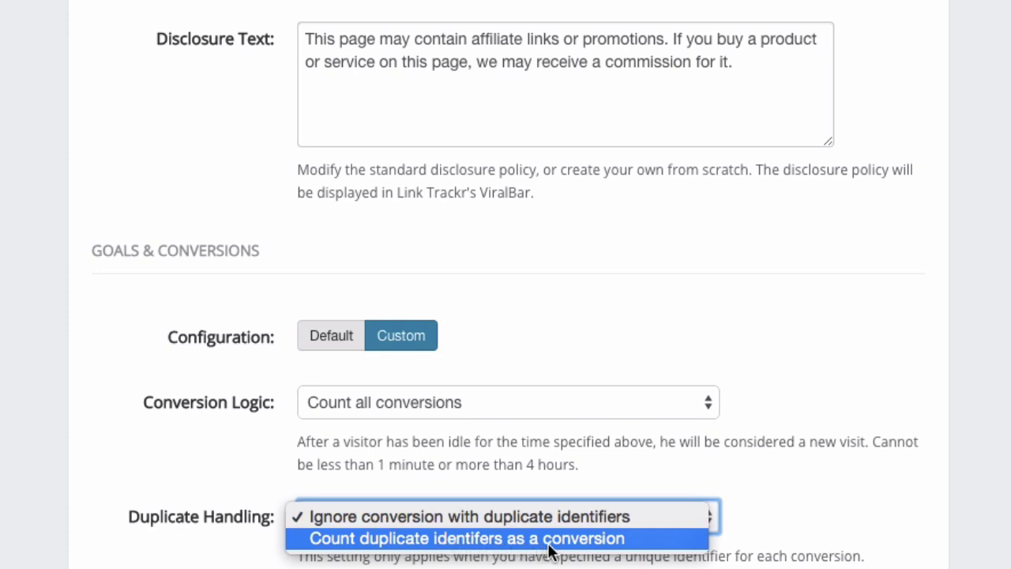
{"action": "key", "text": "Escape"}
{"action": "scroll", "coordinate": [509, 289], "scroll_direction": "down", "scroll_amount": 1}
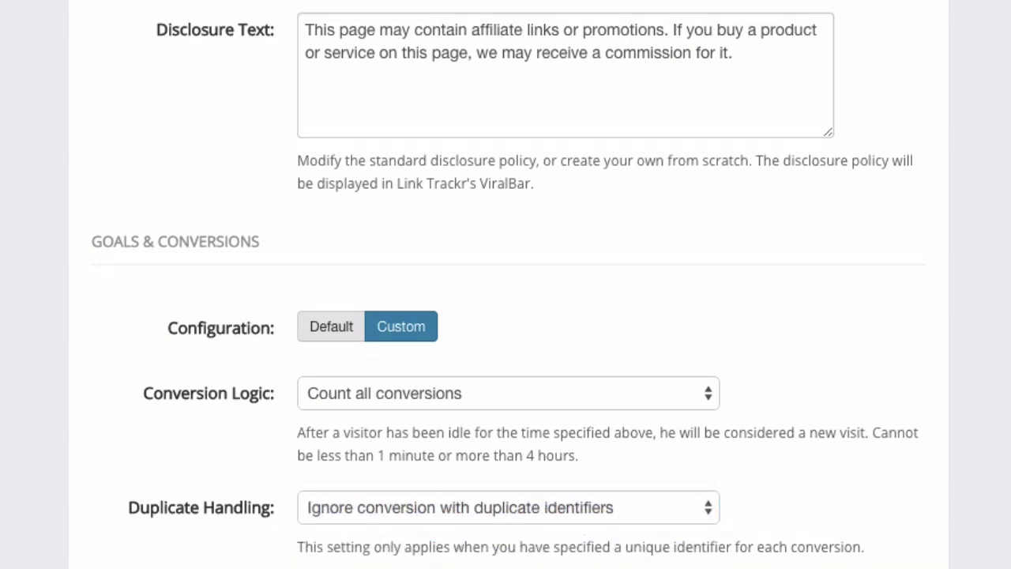
{"action": "scroll", "coordinate": [509, 286], "scroll_direction": "up", "scroll_amount": 1}
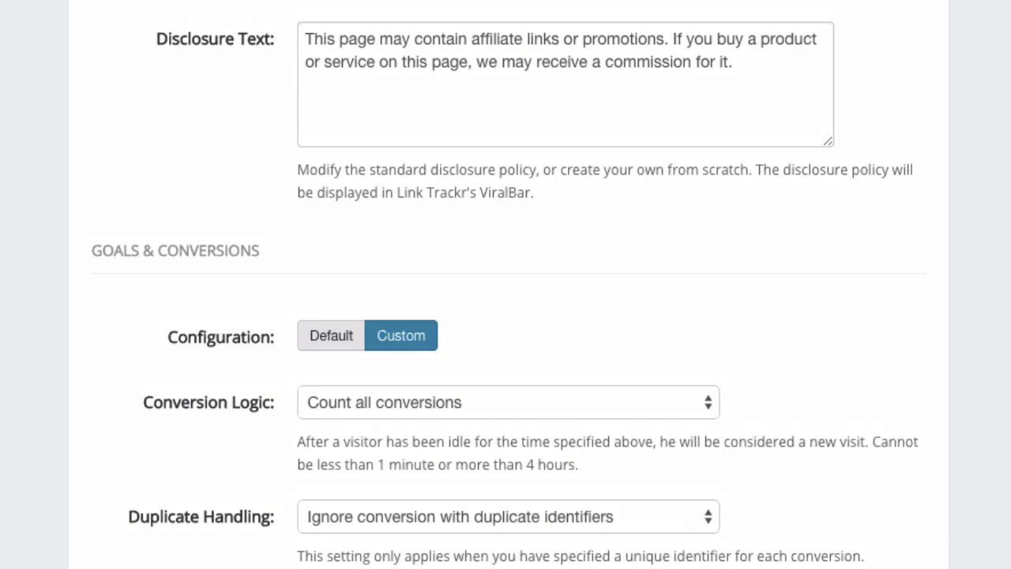
- Review the timeout and cookie window settings under Session & Exclusion and select the Exclude all known bots option
{"action": "scroll", "coordinate": [110, 270], "scroll_direction": "down", "scroll_amount": 8}
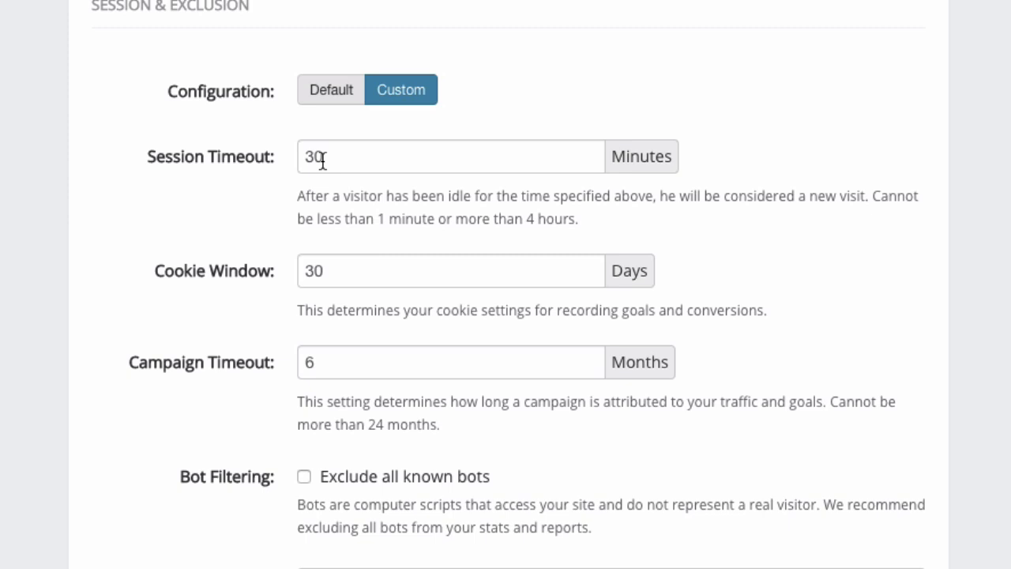
{"action": "scroll", "coordinate": [221, 224], "scroll_direction": "down", "scroll_amount": 1}
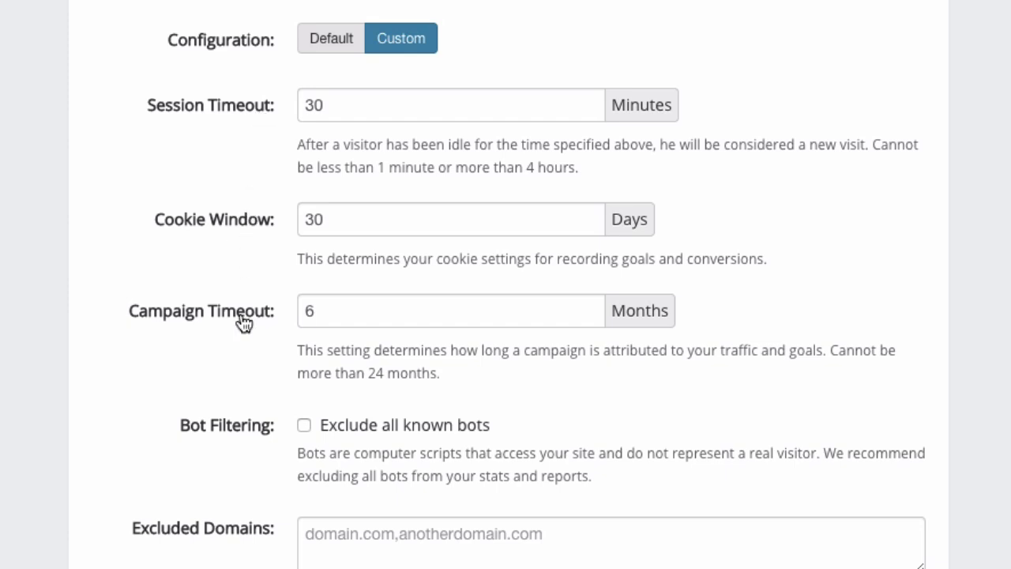
{"action": "left_click", "coordinate": [331, 319]}
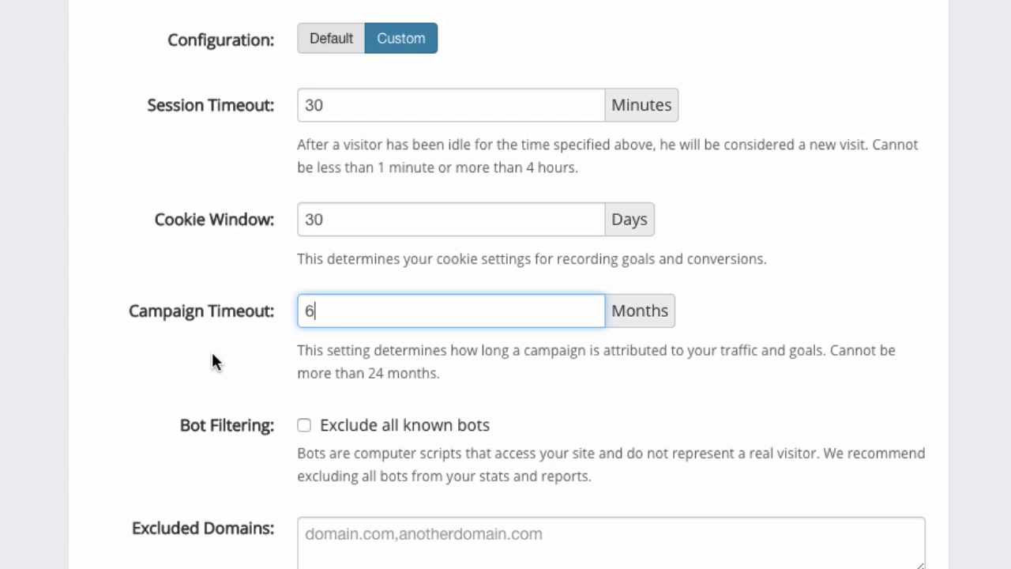
{"action": "scroll", "coordinate": [211, 353], "scroll_direction": "down", "scroll_amount": 1}
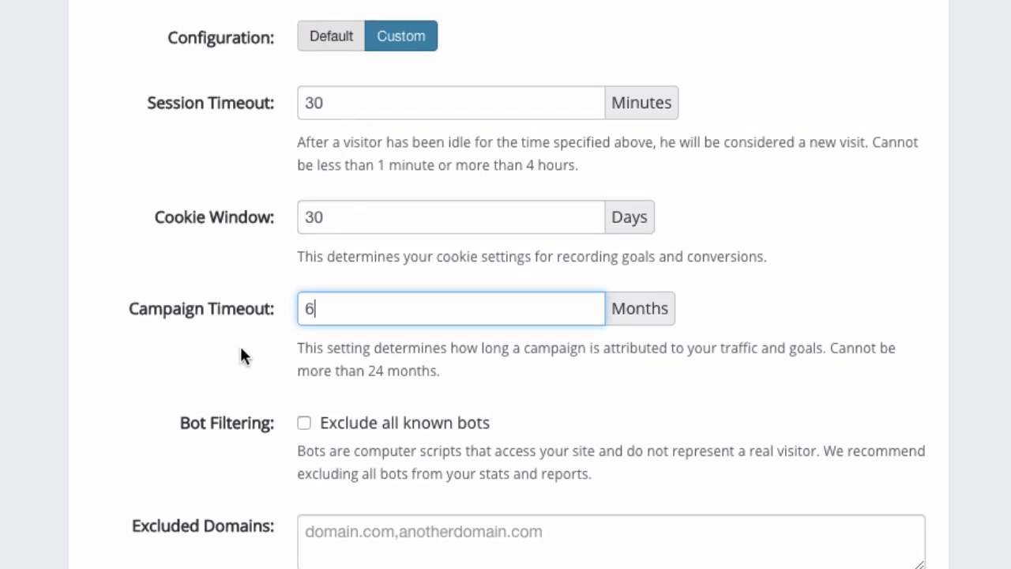
{"action": "left_click", "coordinate": [226, 386]}
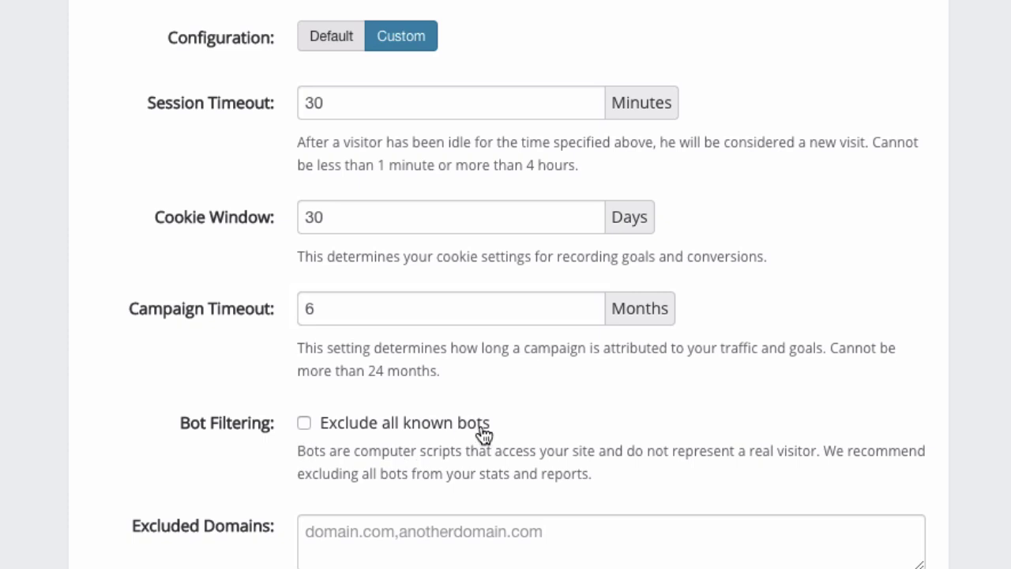
{"action": "left_click", "coordinate": [419, 426]}
- Open the Import Data page for the Default Project and review the sample file format for conversion reports
{"action": "scroll", "coordinate": [163, 501], "scroll_direction": "up", "scroll_amount": 20}
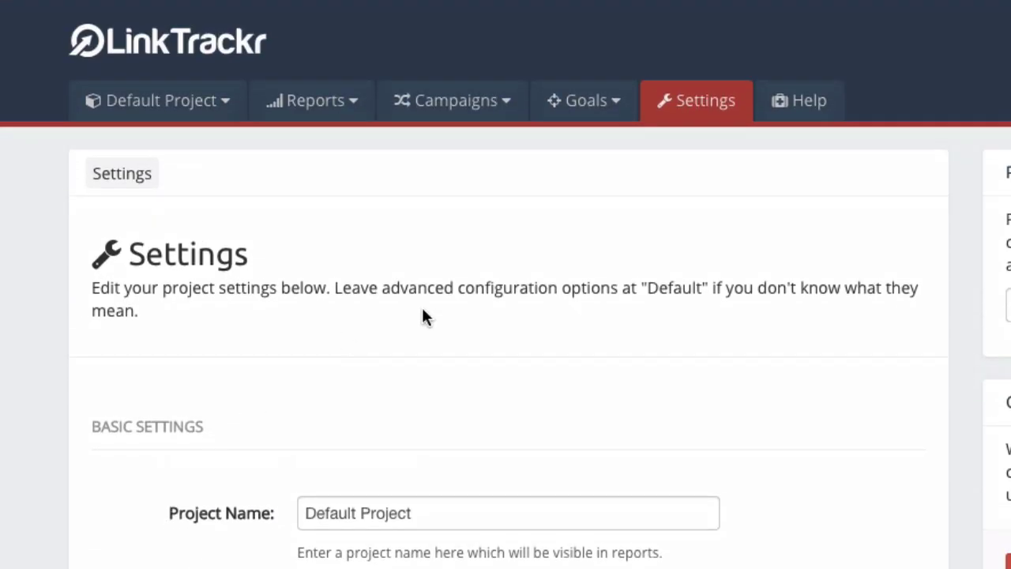
{"action": "left_click", "coordinate": [355, 103]}
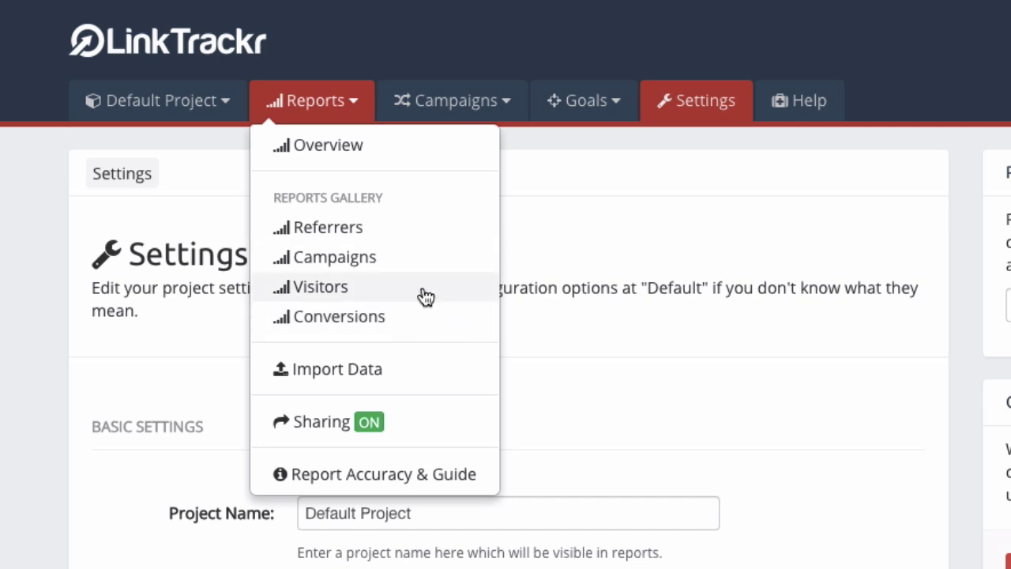
{"action": "left_click", "coordinate": [387, 382]}
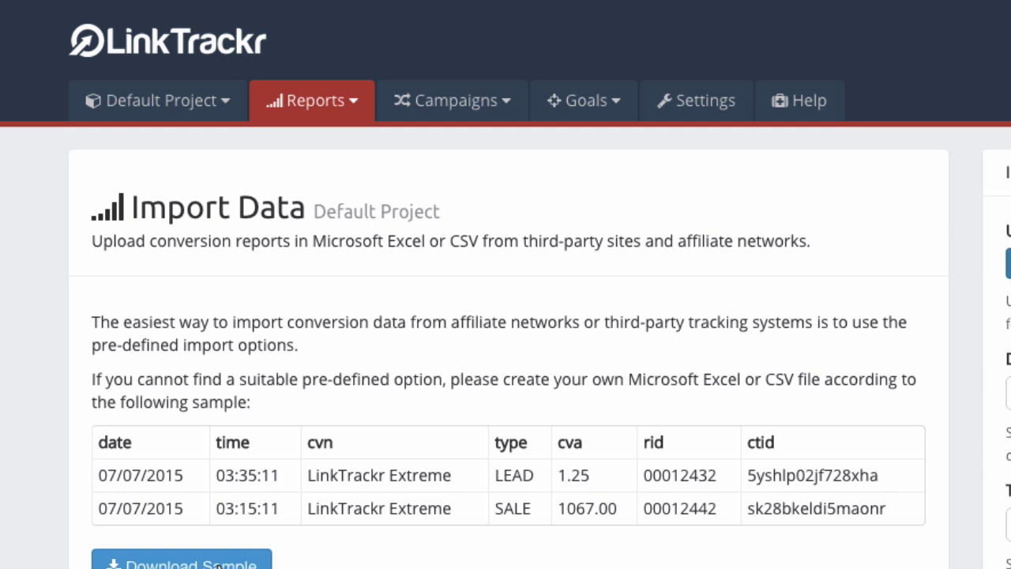
{"action": "left_click", "coordinate": [396, 564]}
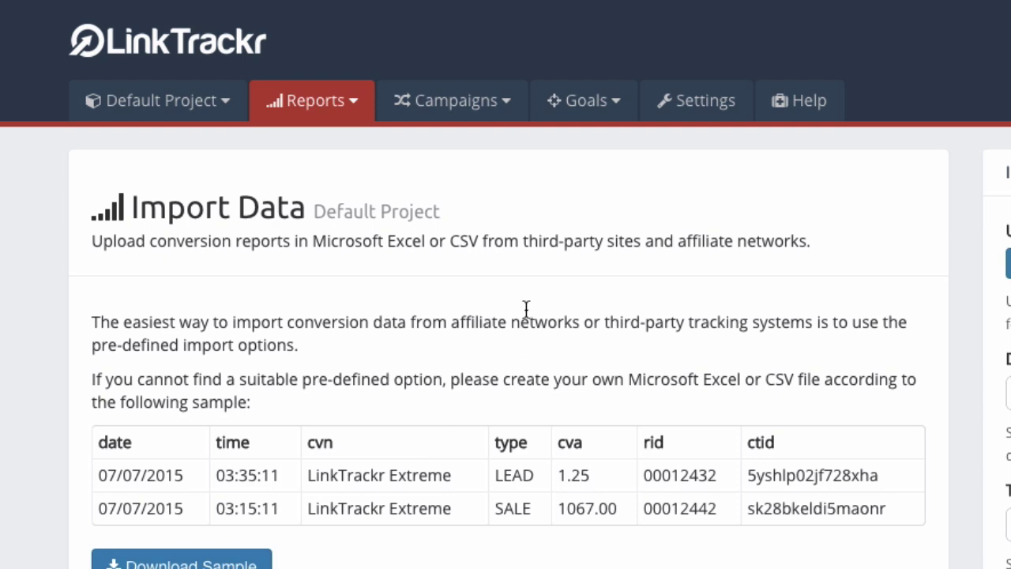
- Look at the available goal options, including Postback Tracking, and highlight the first sample row's ctid value in the import table
{"action": "left_click", "coordinate": [622, 115]}
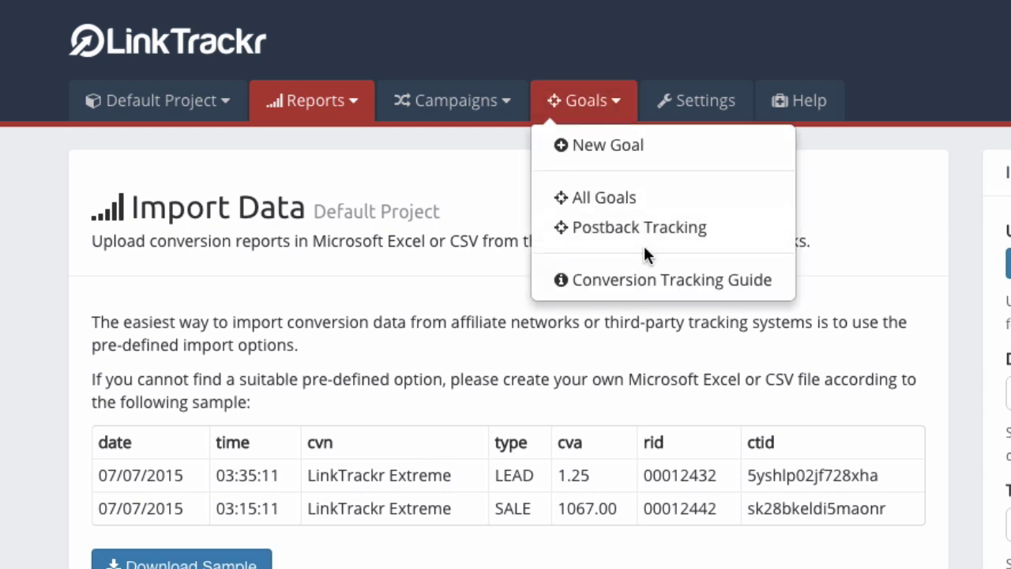
{"action": "left_click", "coordinate": [371, 307]}
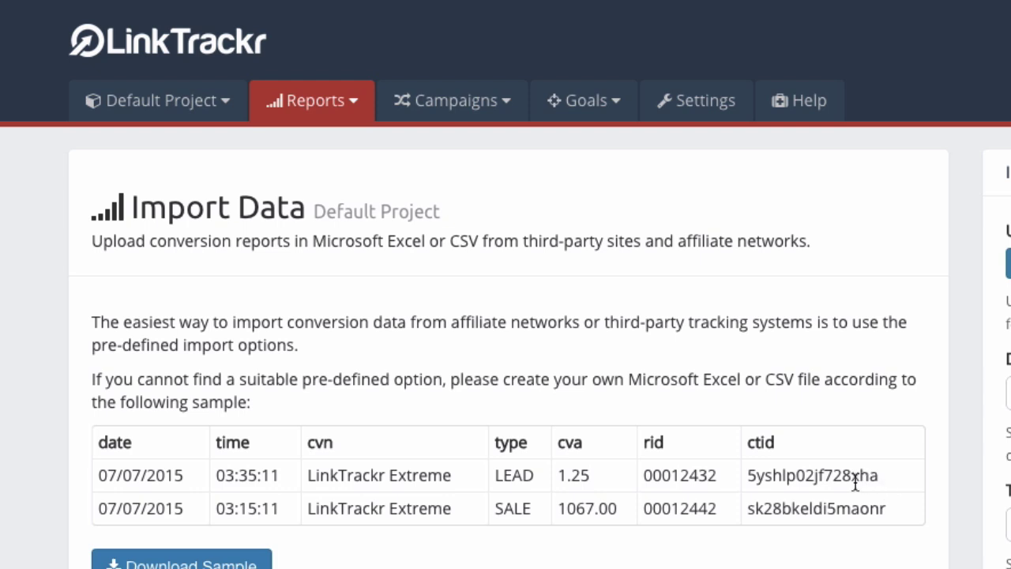
{"action": "double_click", "coordinate": [789, 477]}
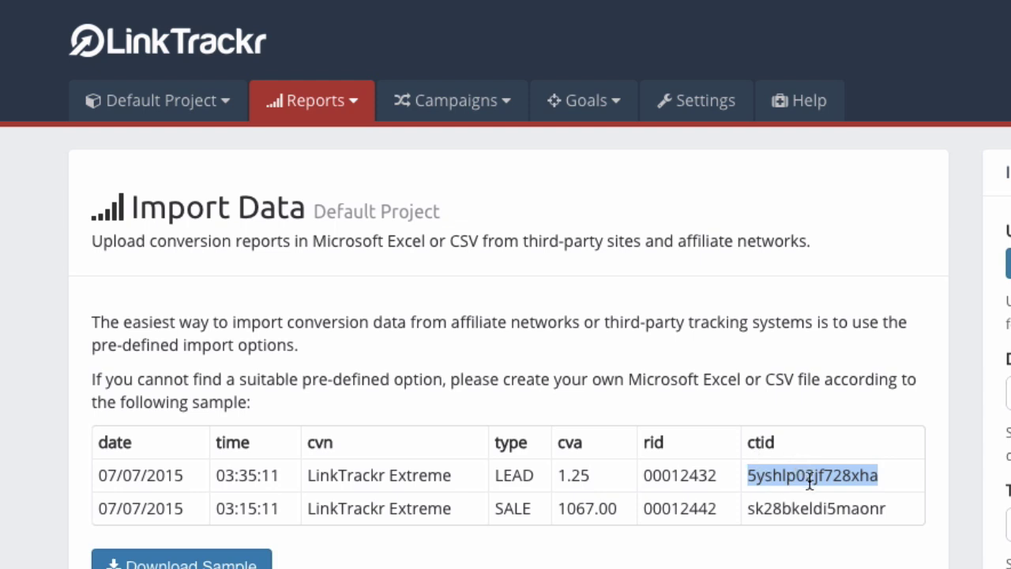
{"action": "left_click", "coordinate": [878, 480]}
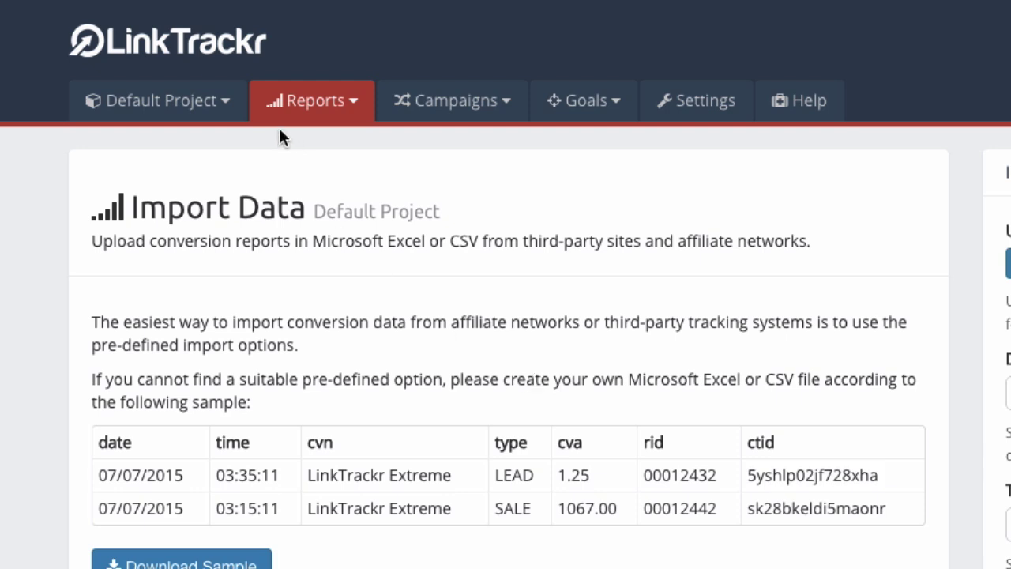
- Return to the account dashboard and review the Default Project's yearly chart, project shortcuts and sharing option
{"action": "left_click", "coordinate": [221, 109]}
{"action": "left_click", "coordinate": [213, 149]}
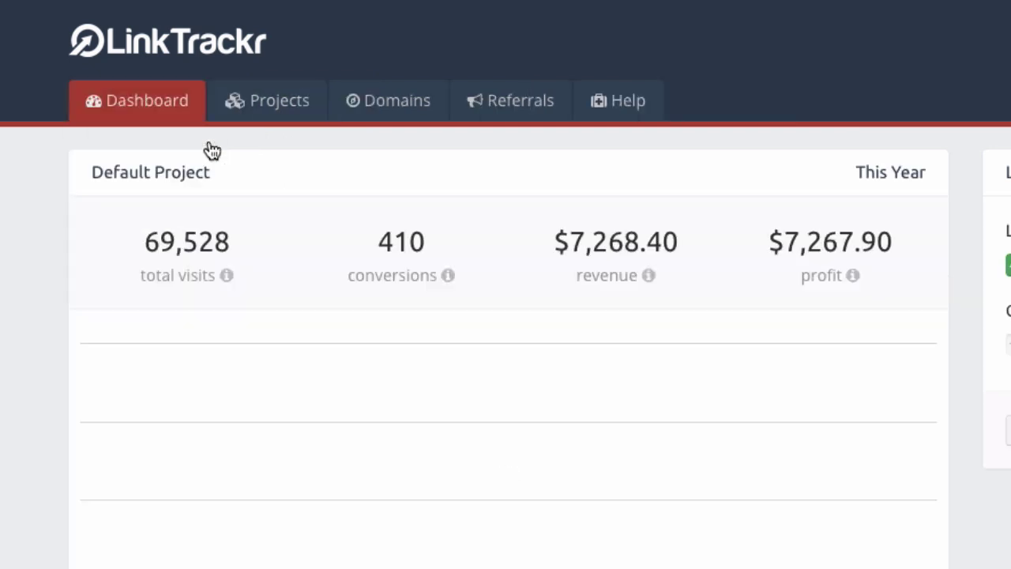
{"action": "scroll", "coordinate": [34, 522], "scroll_direction": "down", "scroll_amount": 5}
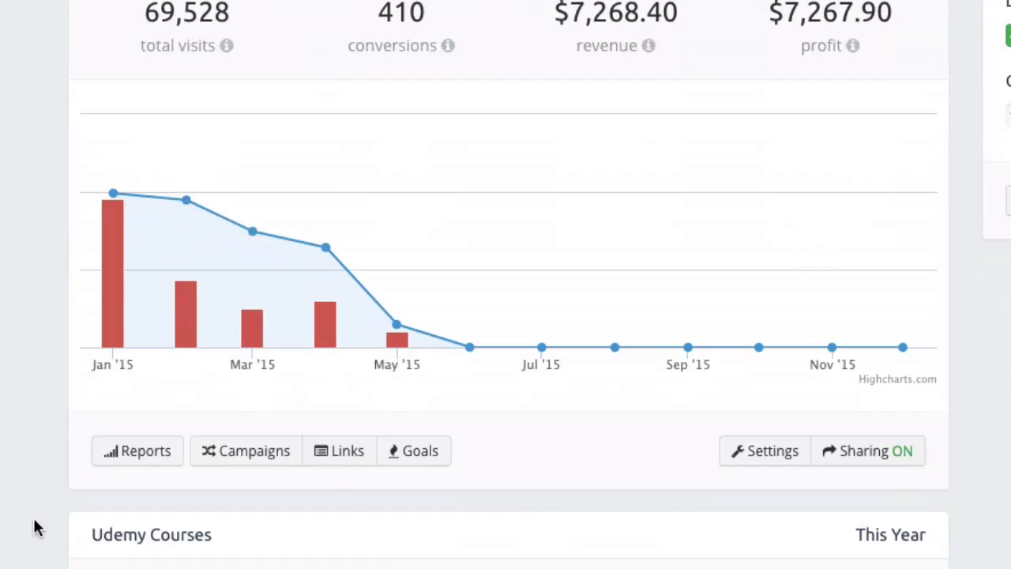
{"action": "scroll", "coordinate": [34, 521], "scroll_direction": "up", "scroll_amount": 3}
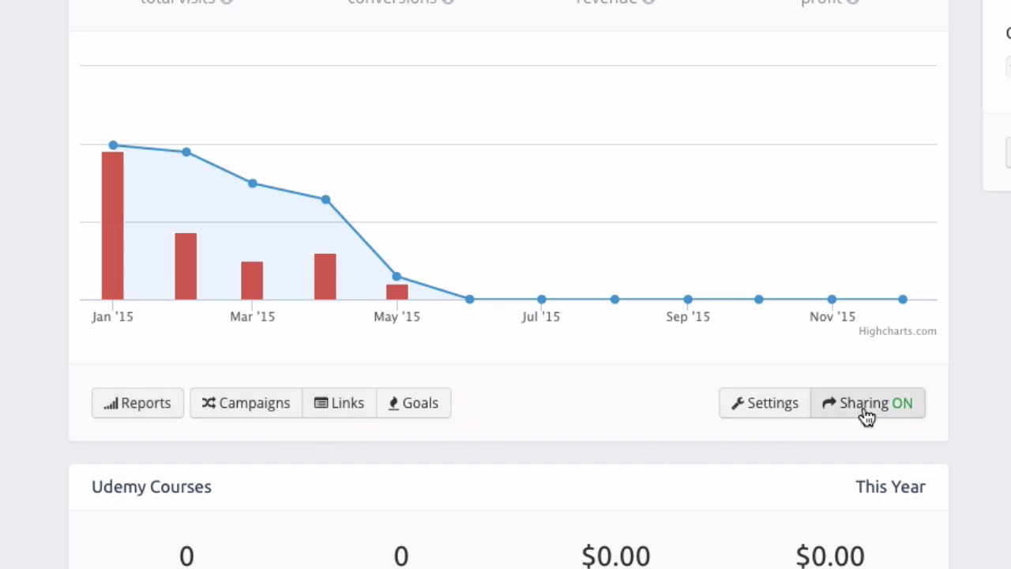
{"action": "scroll", "coordinate": [866, 417], "scroll_direction": "up", "scroll_amount": 4}
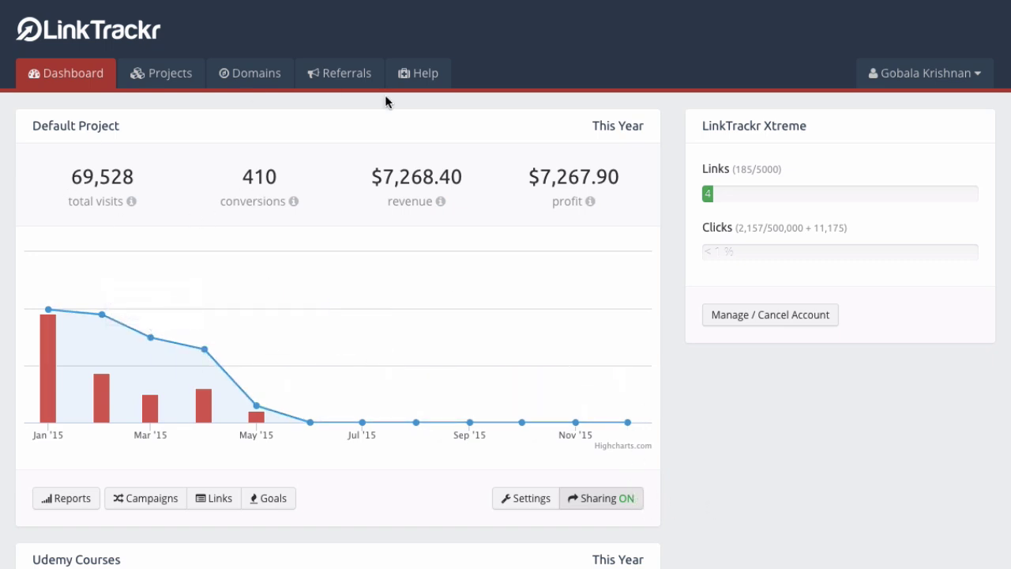
- Open the Default Project's Overview report and examine its performance, cost and profit figures for This Year
{"action": "left_click", "coordinate": [58, 503]}
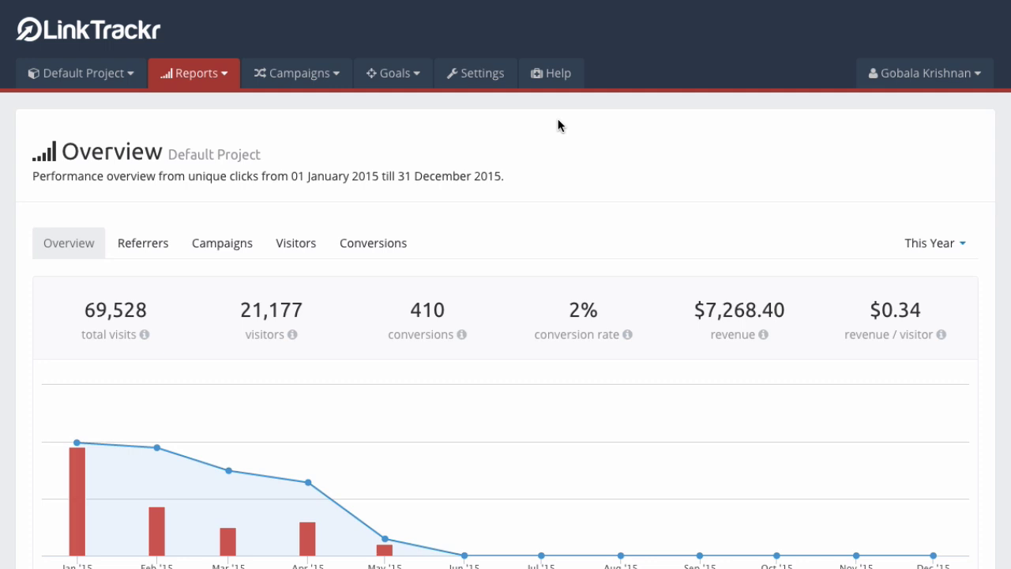
{"action": "scroll", "coordinate": [692, 194], "scroll_direction": "down", "scroll_amount": 3}
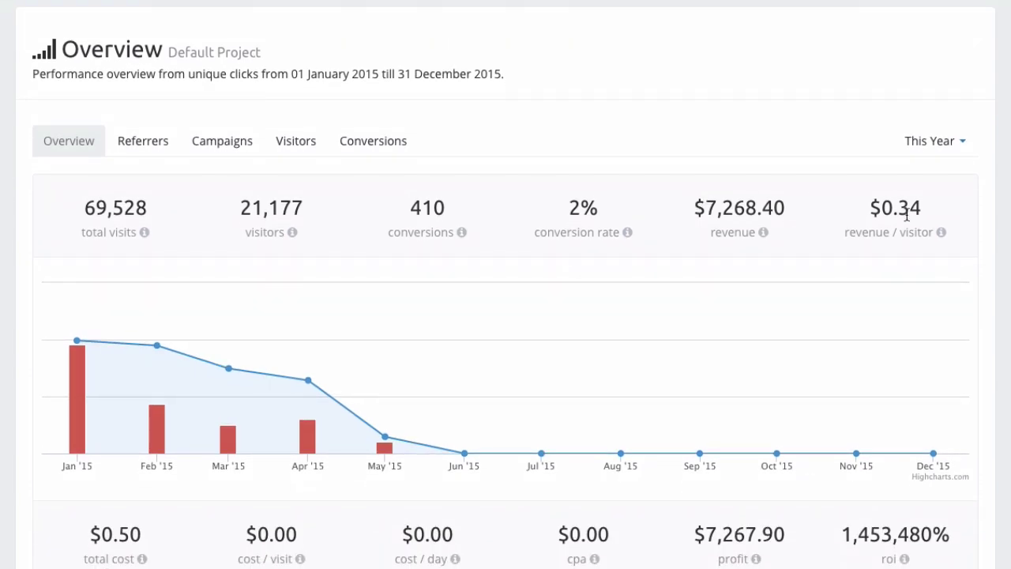